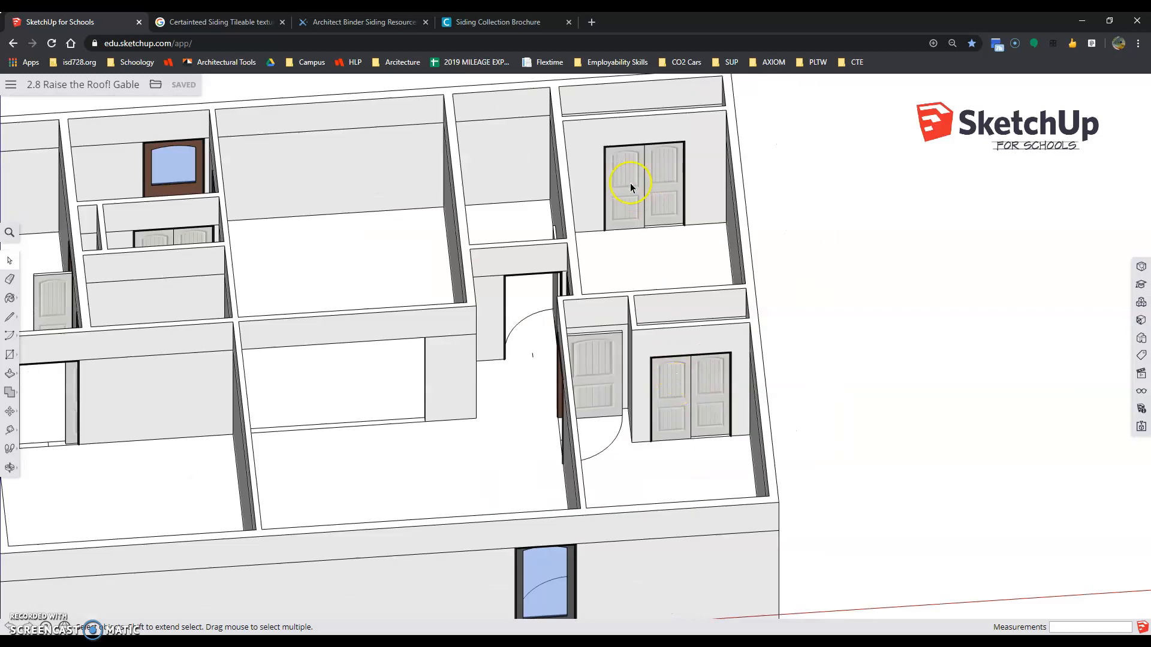
Examine the rooms, interior doors and closet openings throughout the house model from several angles
middle_drag(599, 400, 885, 387)
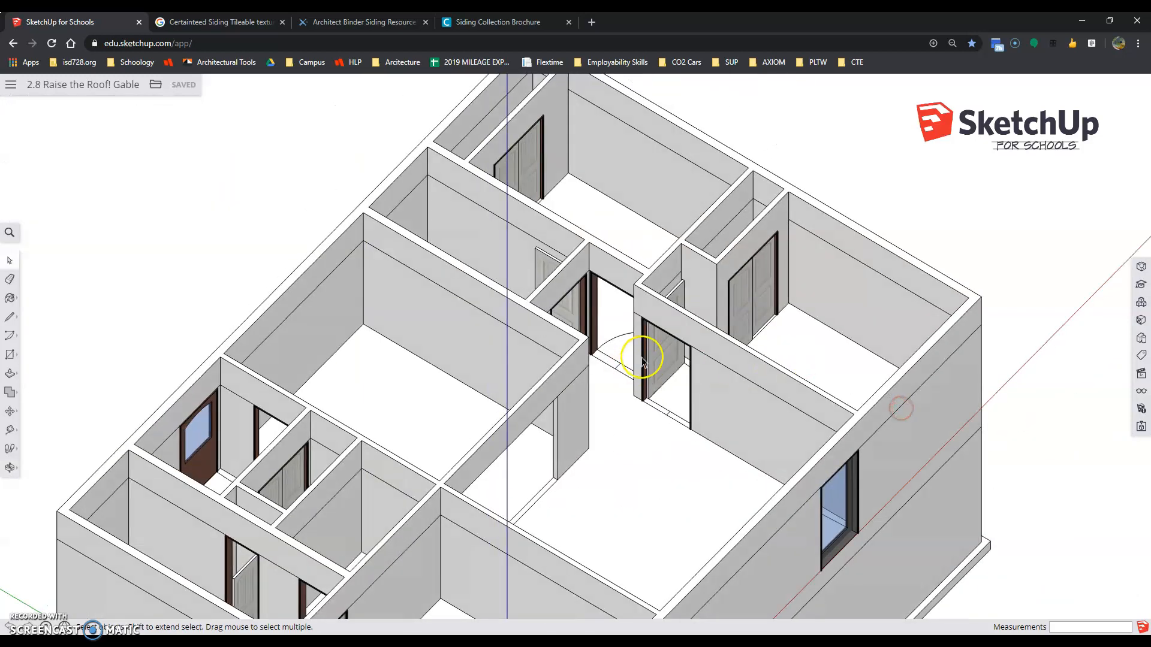
scroll(653, 350, up, 3)
middle_drag(539, 322, 924, 349)
scroll(925, 349, down, 2)
scroll(735, 354, down, 4)
middle_drag(815, 468, 737, 186)
scroll(784, 188, up, 5)
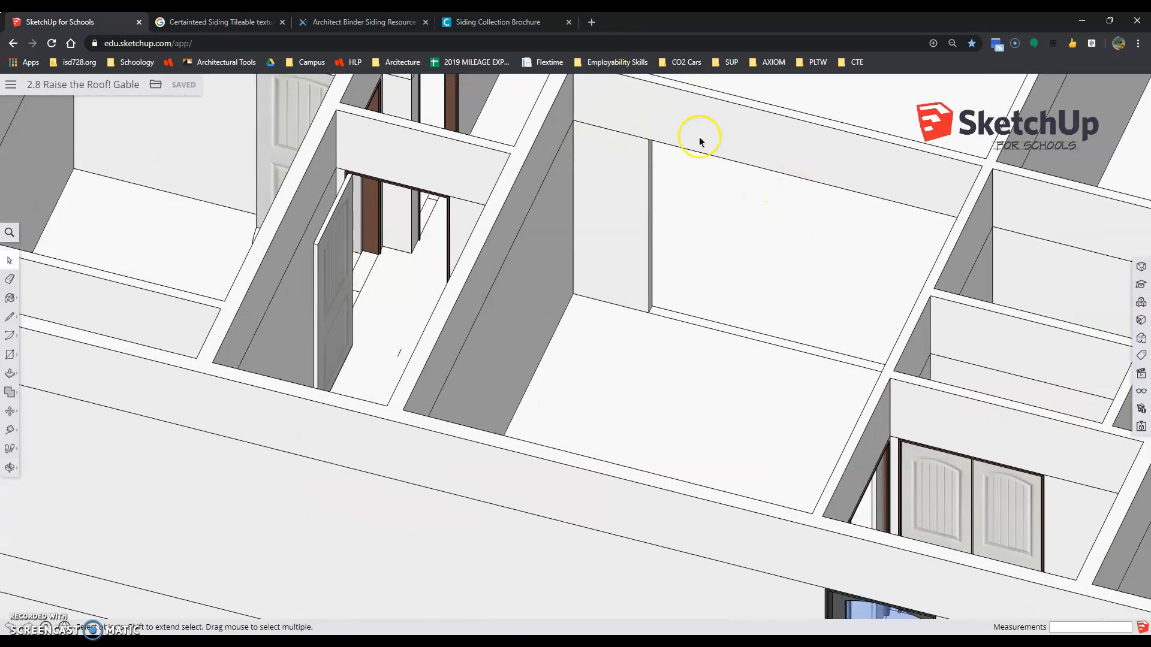
scroll(624, 246, down, 4)
middle_drag(861, 385, 619, 435)
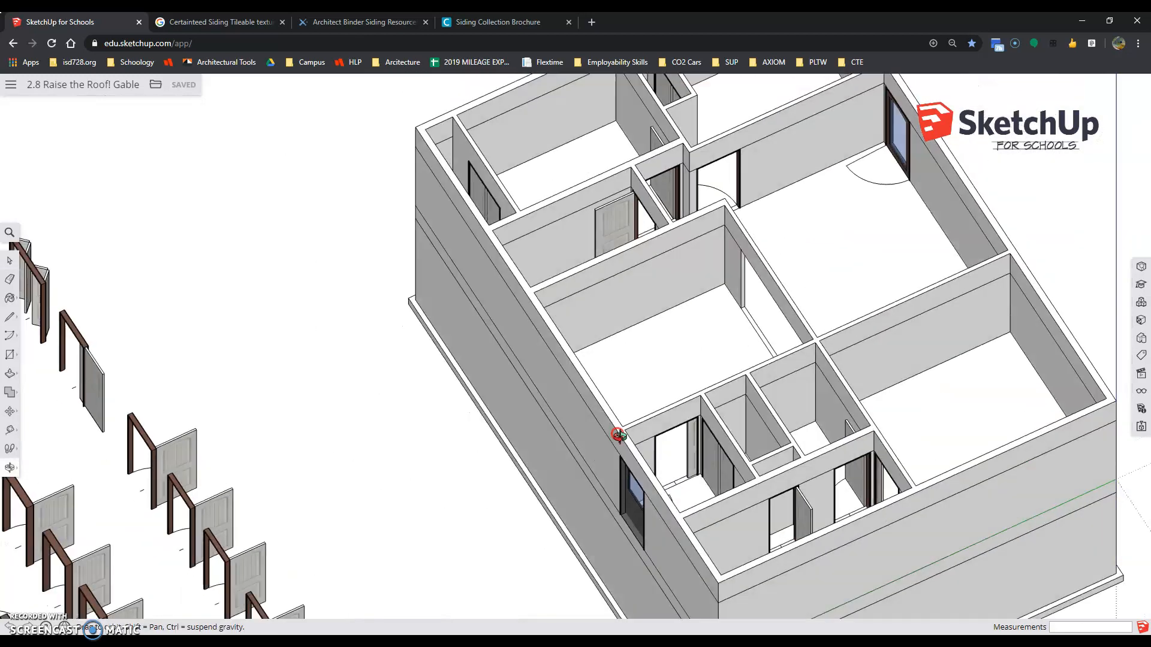
scroll(773, 523, up, 5)
scroll(772, 445, up, 3)
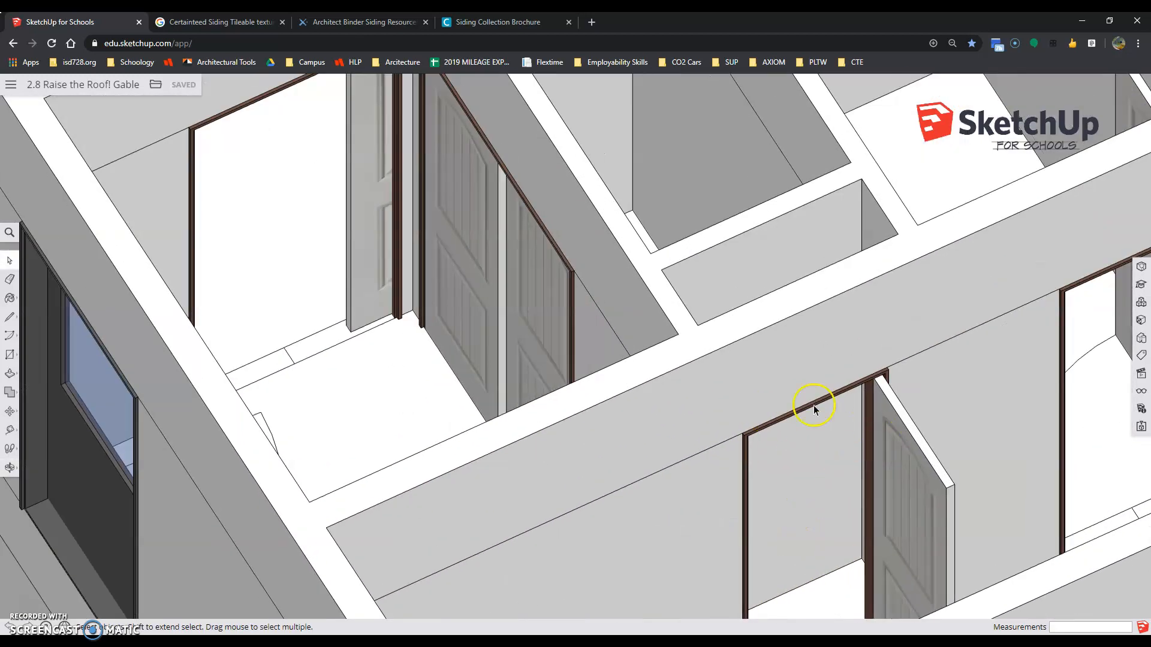
scroll(812, 367, down, 5)
middle_drag(736, 451, 615, 468)
middle_drag(719, 477, 815, 477)
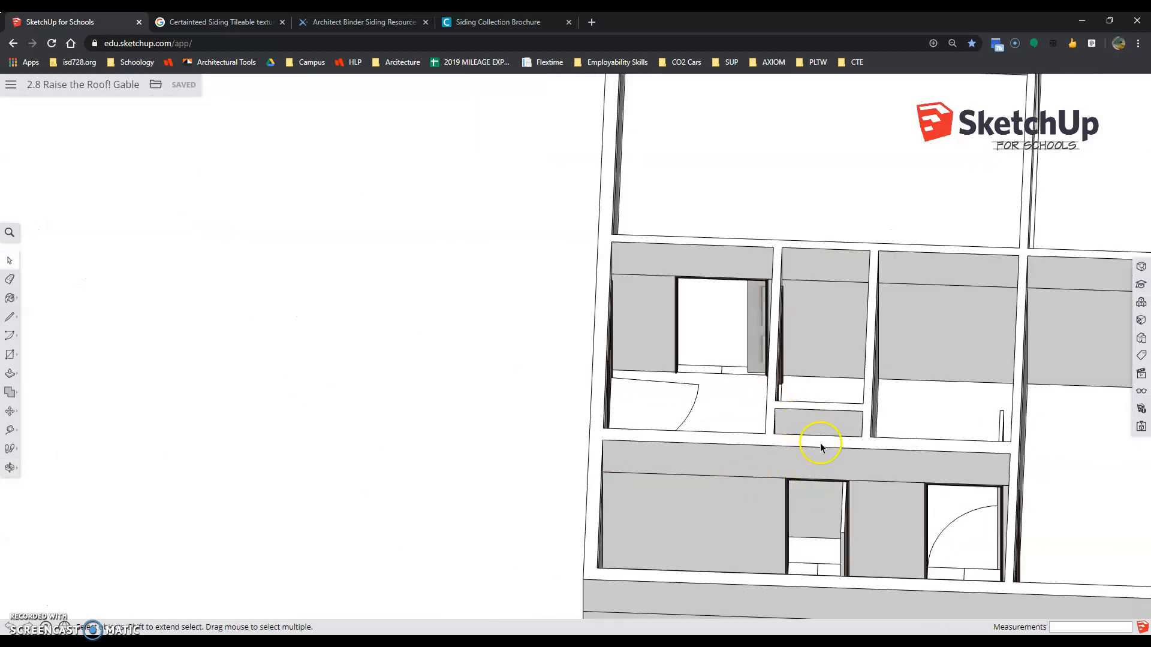
scroll(711, 439, down, 3)
middle_drag(694, 459, 401, 416)
middle_drag(555, 398, 252, 380)
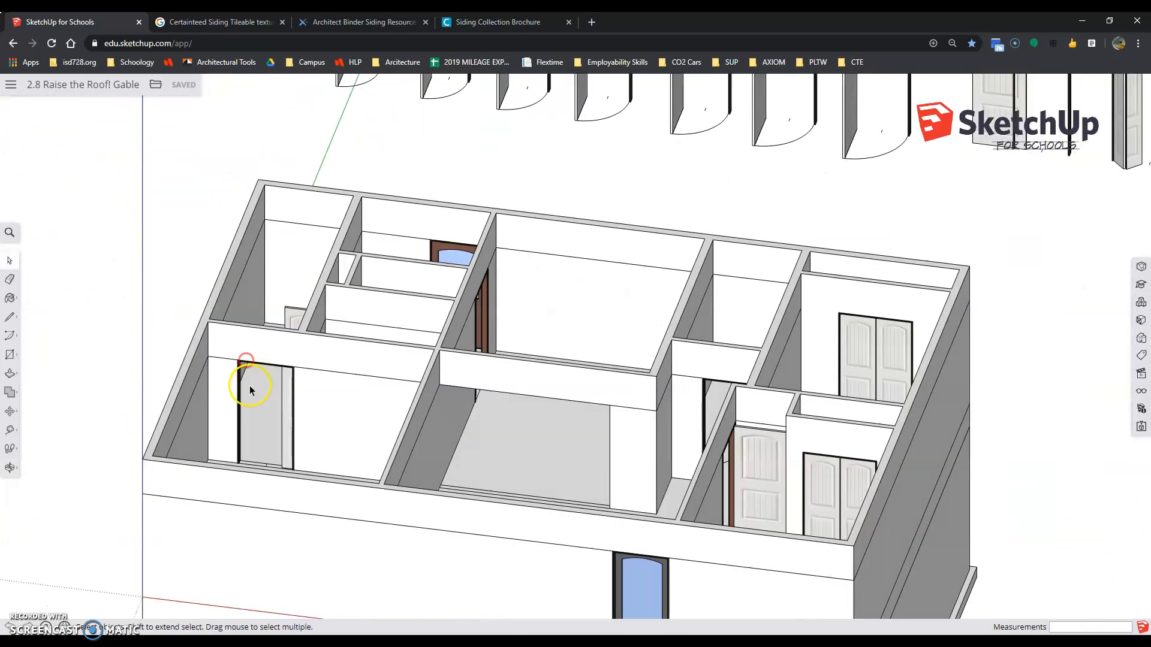
Inspect the master bedroom doorway and the adjoining bathroom and closet doors up close
scroll(249, 385, up, 6)
scroll(253, 420, down, 8)
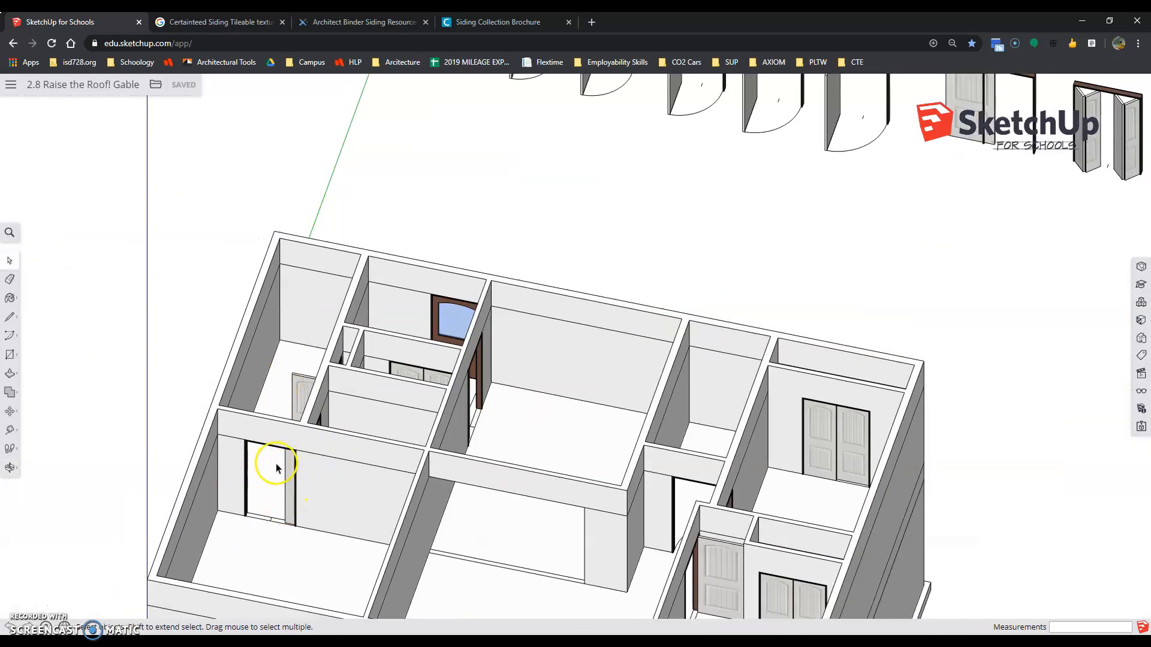
scroll(457, 385, up, 8)
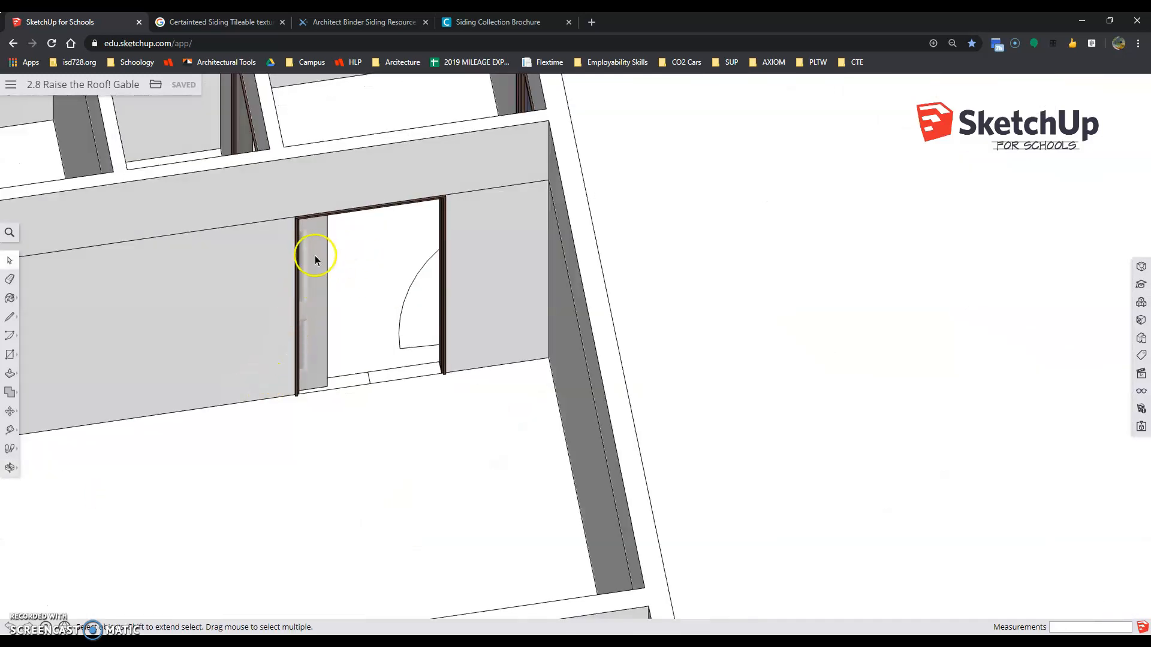
scroll(429, 287, down, 10)
middle_click(164, 301)
middle_drag(165, 301, 488, 416)
scroll(296, 526, up, 6)
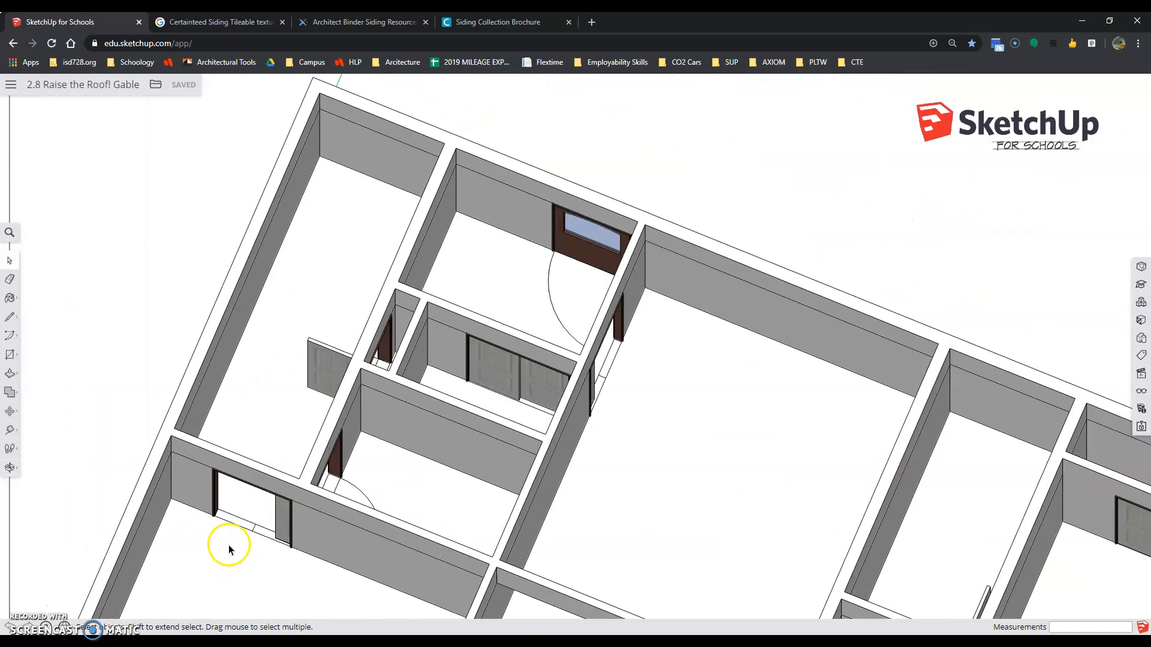
scroll(229, 546, up, 3)
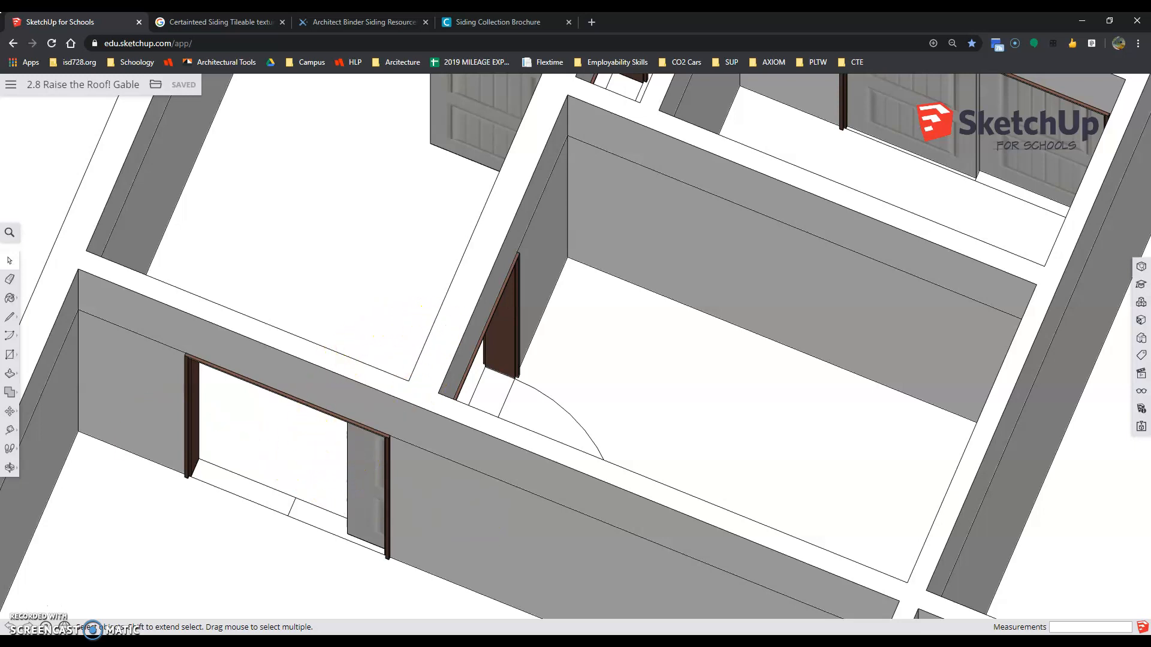
Switch to Photos to review the enlarged Simple Floor Plan.jpg, then return to the house model
drag(0, 38, 441, 167)
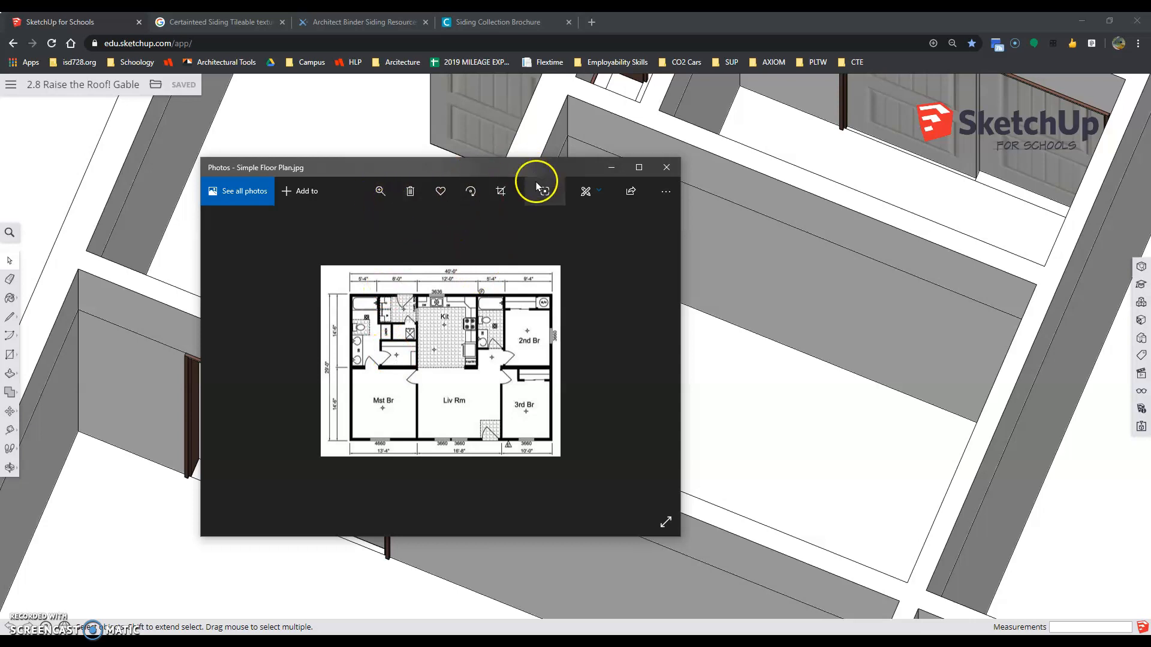
click(612, 168)
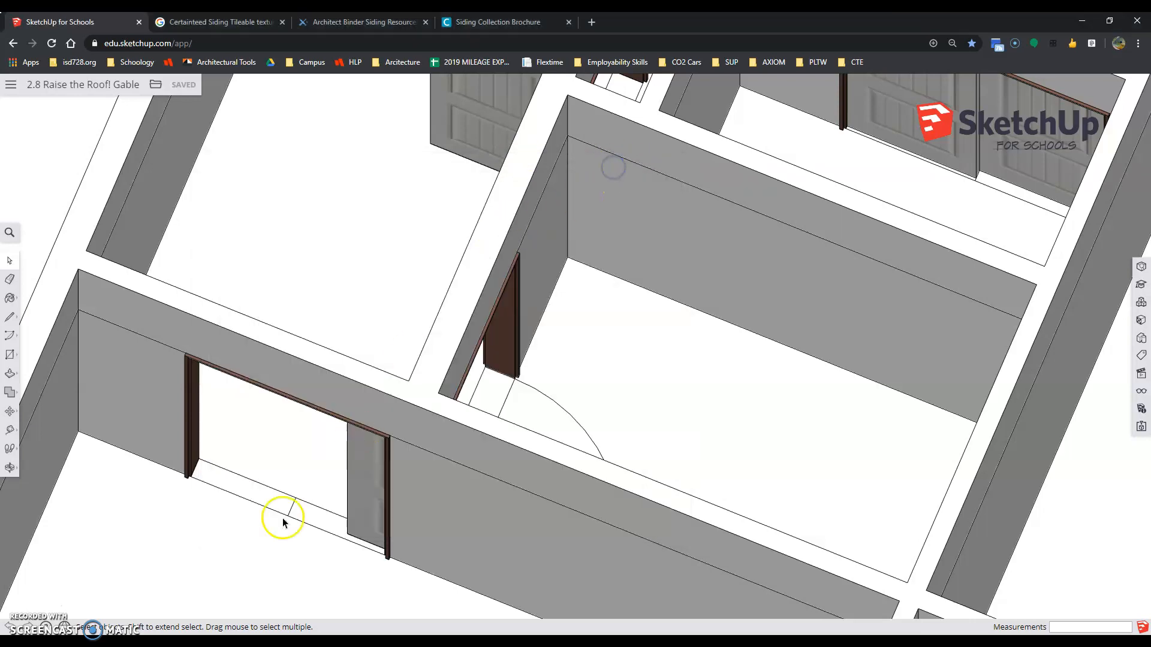
key(alt+Tab)
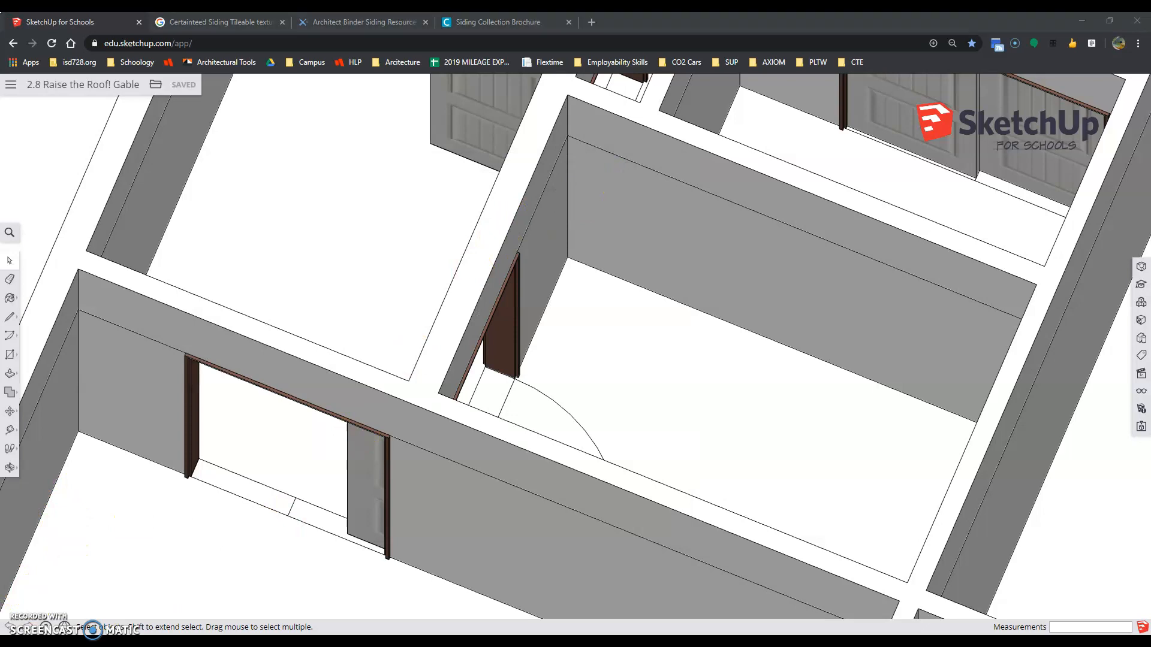
click(381, 189)
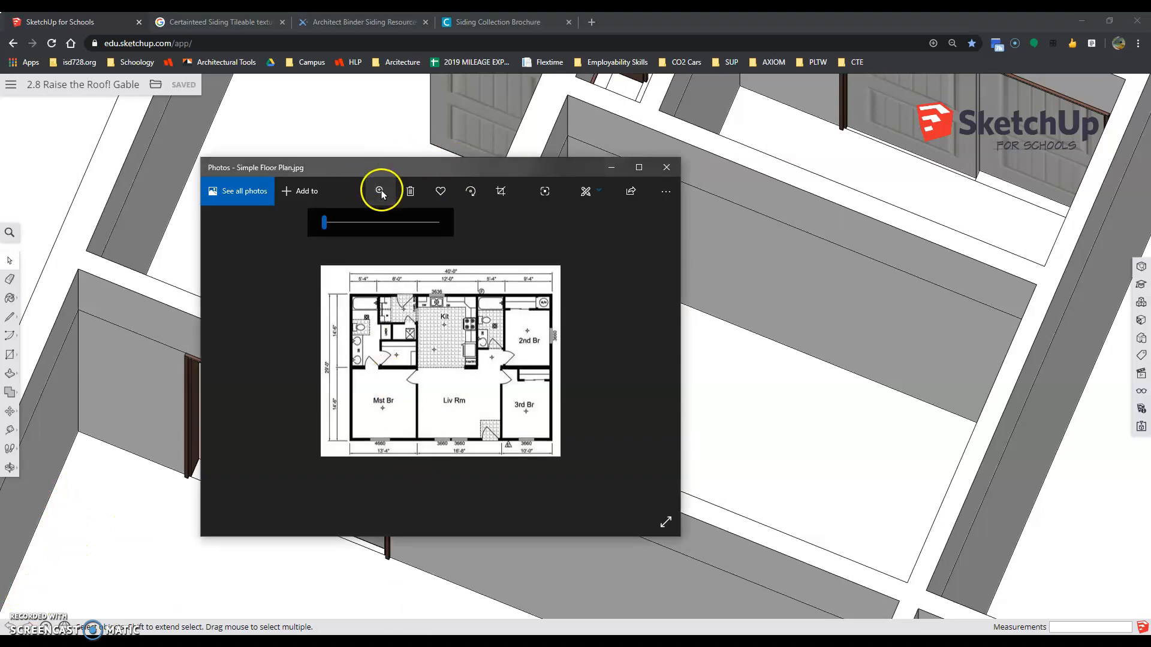
drag(327, 221, 352, 222)
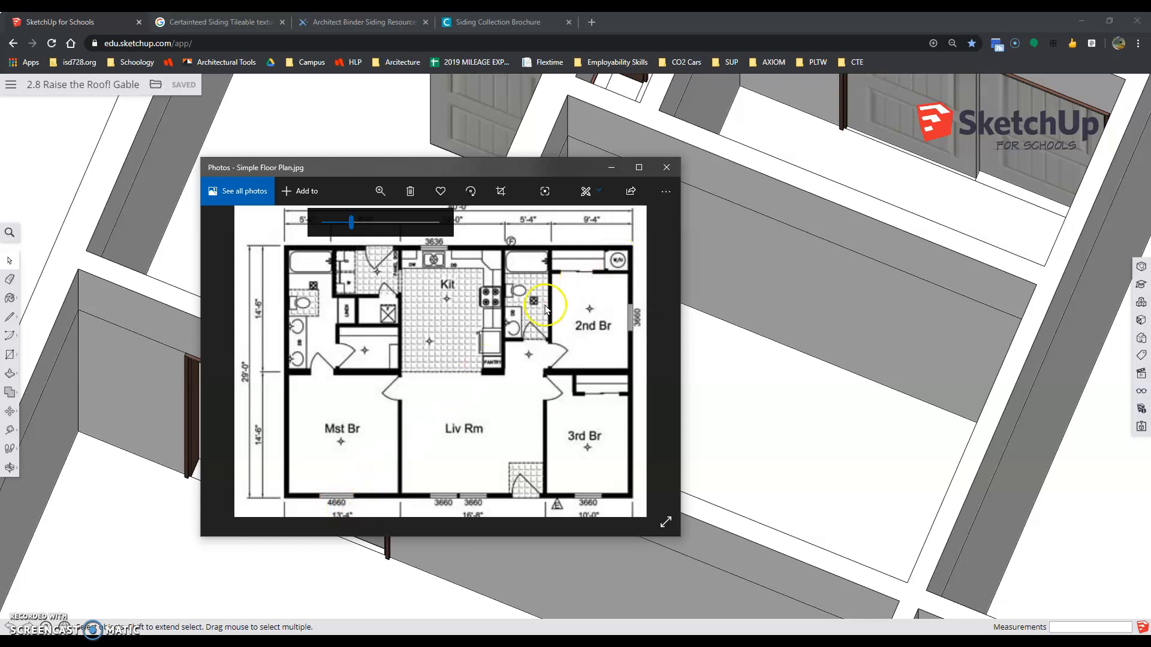
click(616, 168)
Delete the whole collection of spare door components laid out behind the house
scroll(425, 258, down, 6)
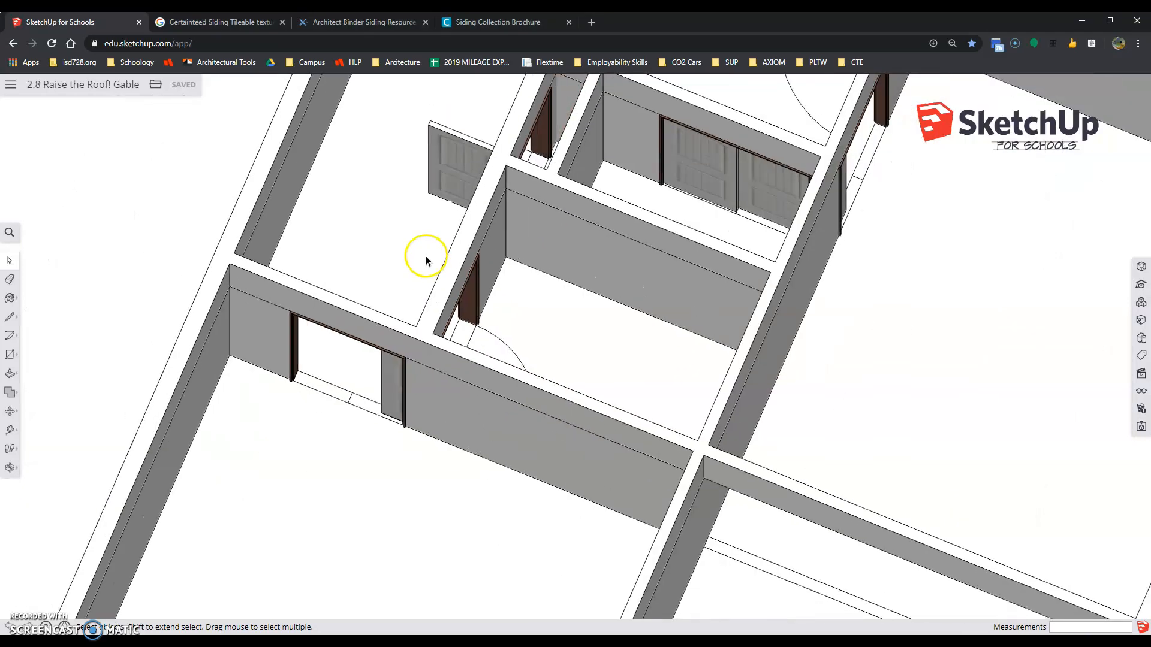
scroll(366, 420, up, 2)
scroll(369, 438, up, 2)
middle_drag(443, 449, 495, 367)
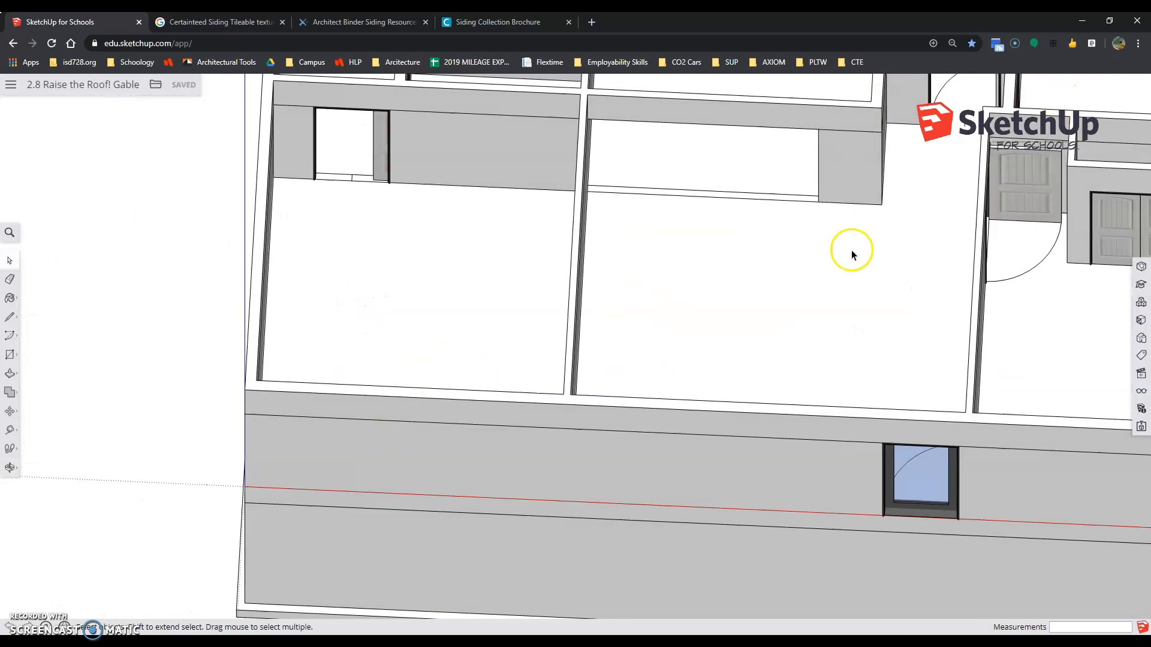
scroll(684, 401, down, 6)
scroll(599, 305, up, 2)
scroll(779, 198, down, 2)
scroll(858, 168, up, 3)
drag(644, 325, 326, 390)
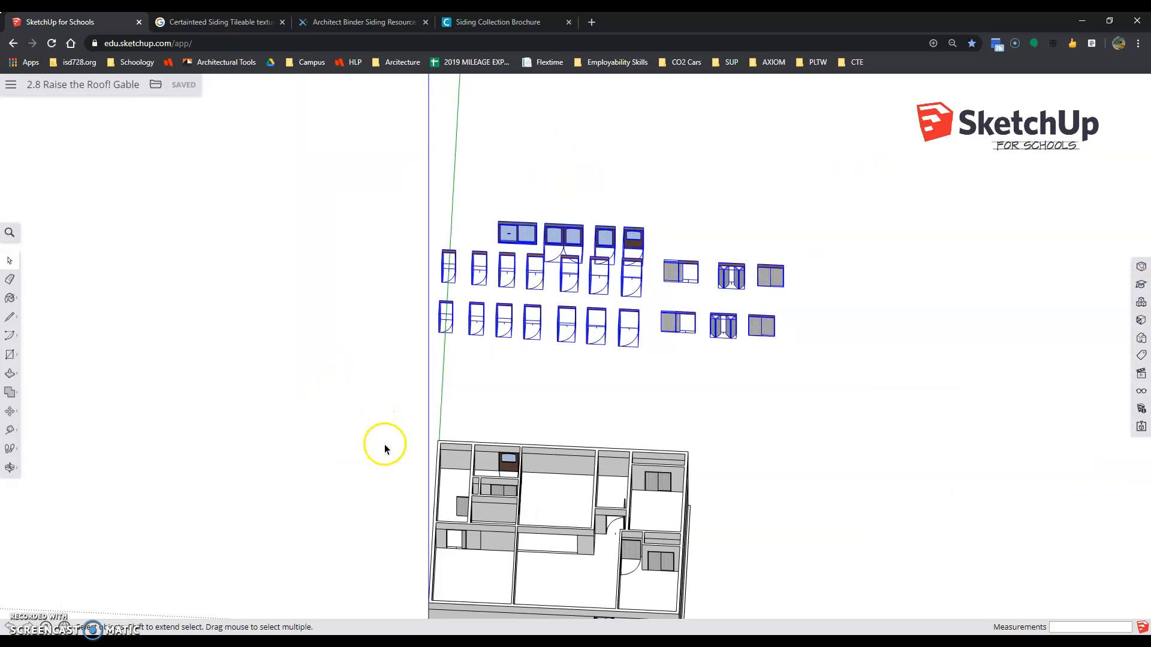
key(Delete)
scroll(539, 235, down, 2)
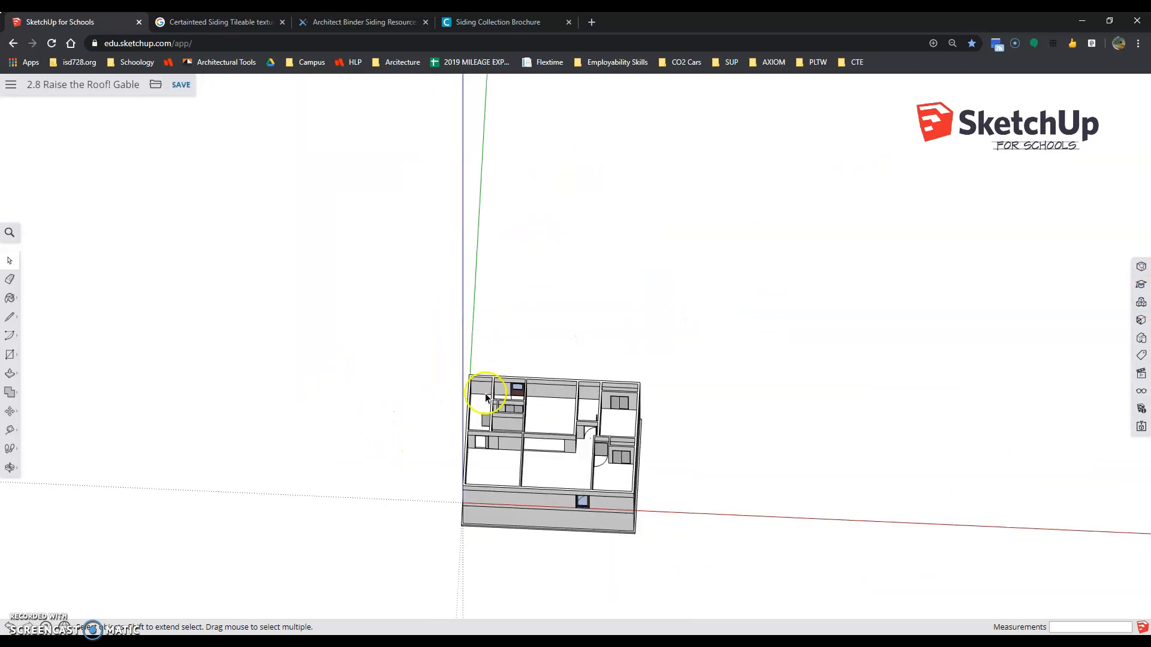
Search the 3D Warehouse for "Anderson Windows 100 series" components
scroll(489, 465, up, 3)
scroll(455, 455, down, 1)
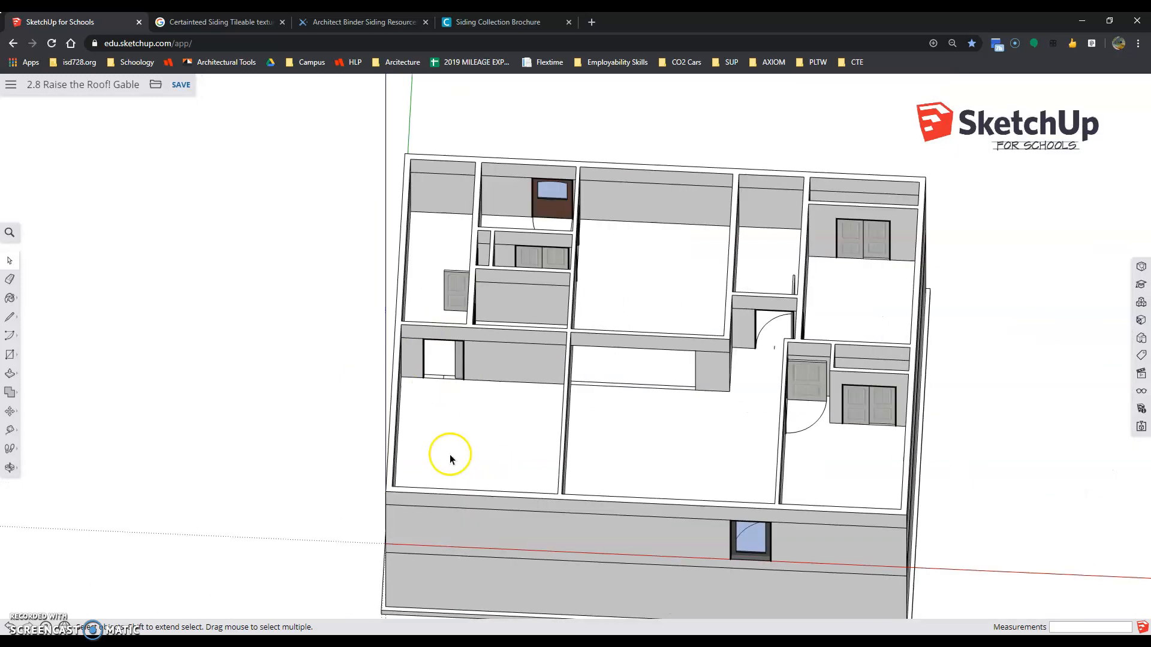
scroll(426, 515, up, 2)
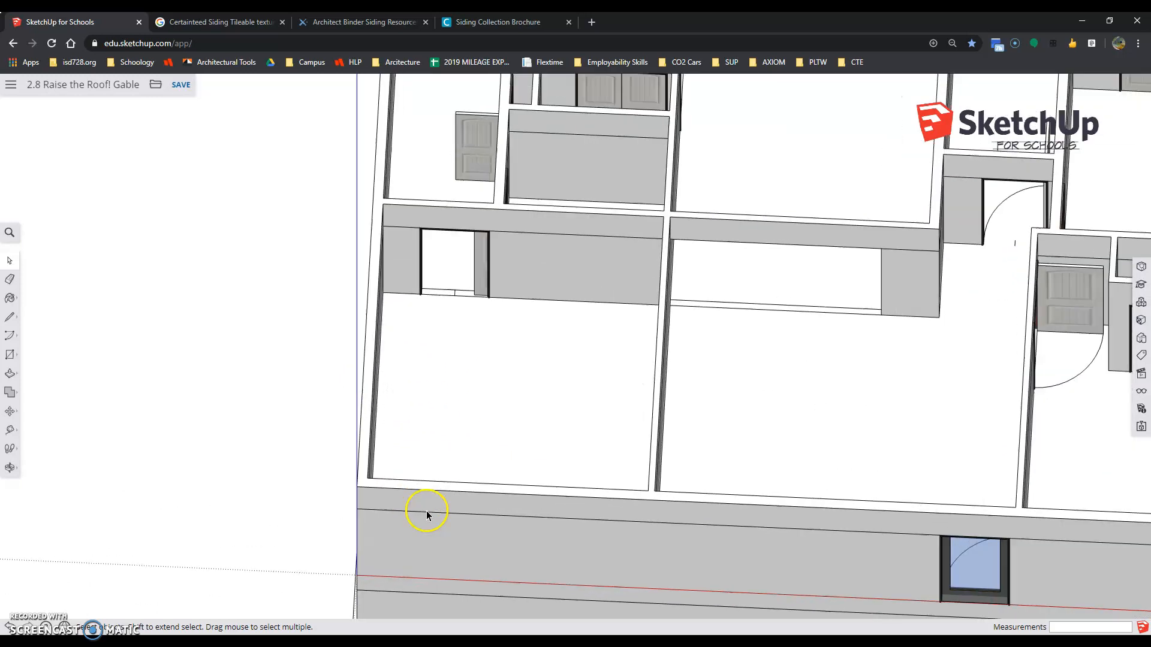
click(1140, 304)
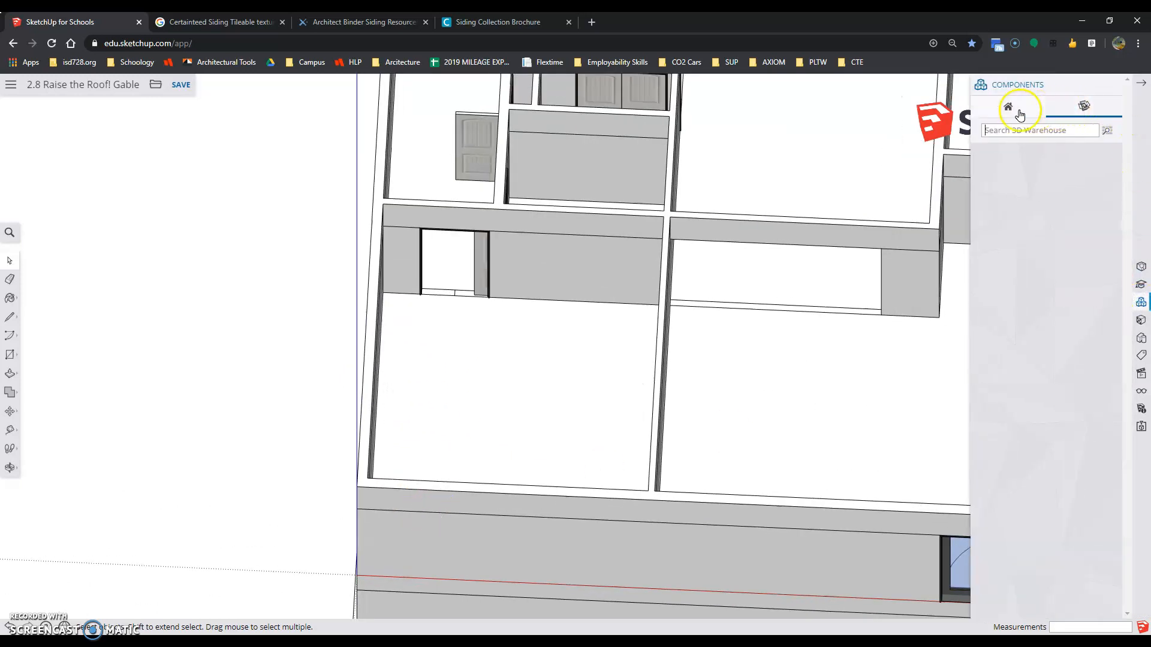
click(1020, 130)
click(1029, 130)
key(Return)
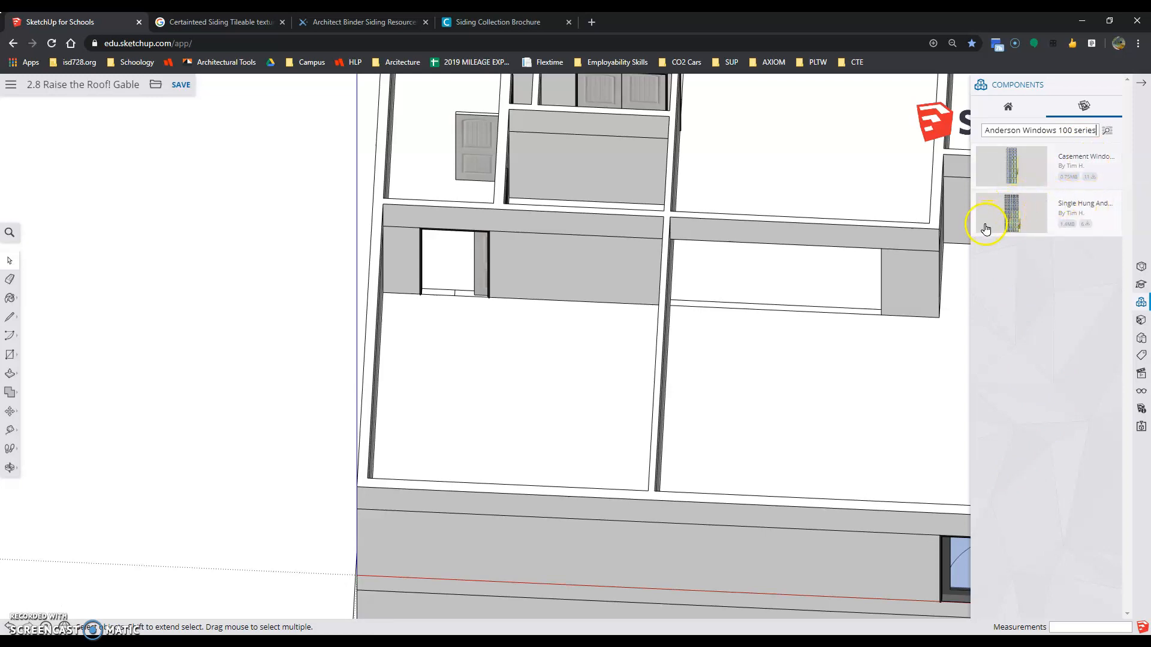
Import the casement and single-hung window collections and place both on the open ground beside the house
click(1012, 162)
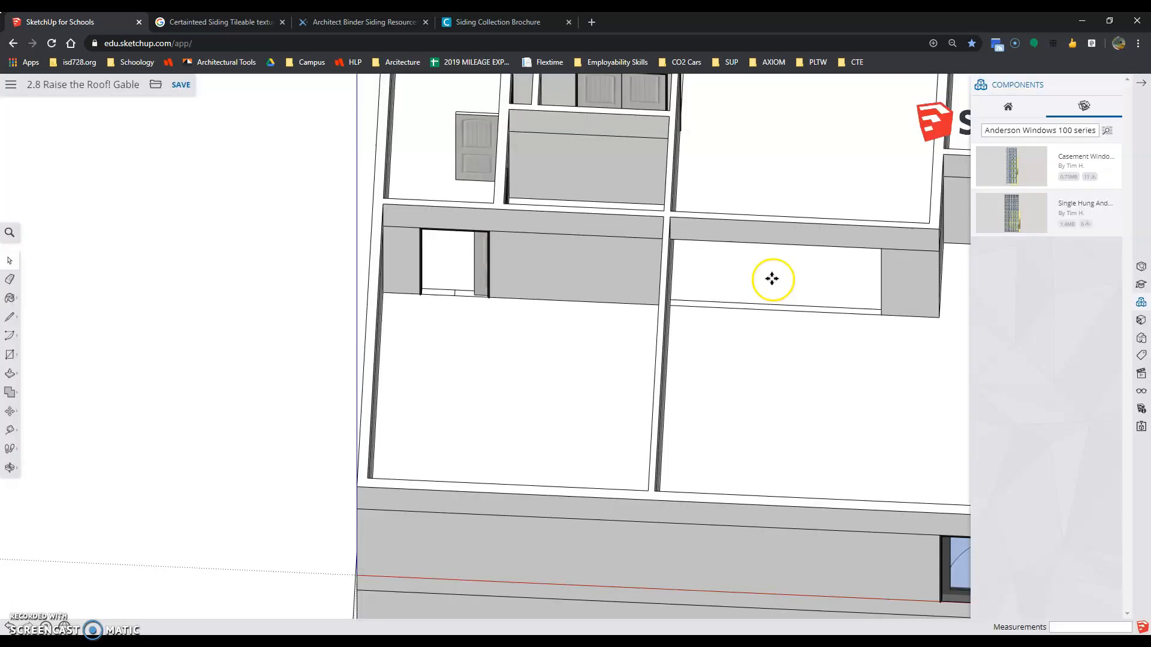
scroll(498, 348, down, 5)
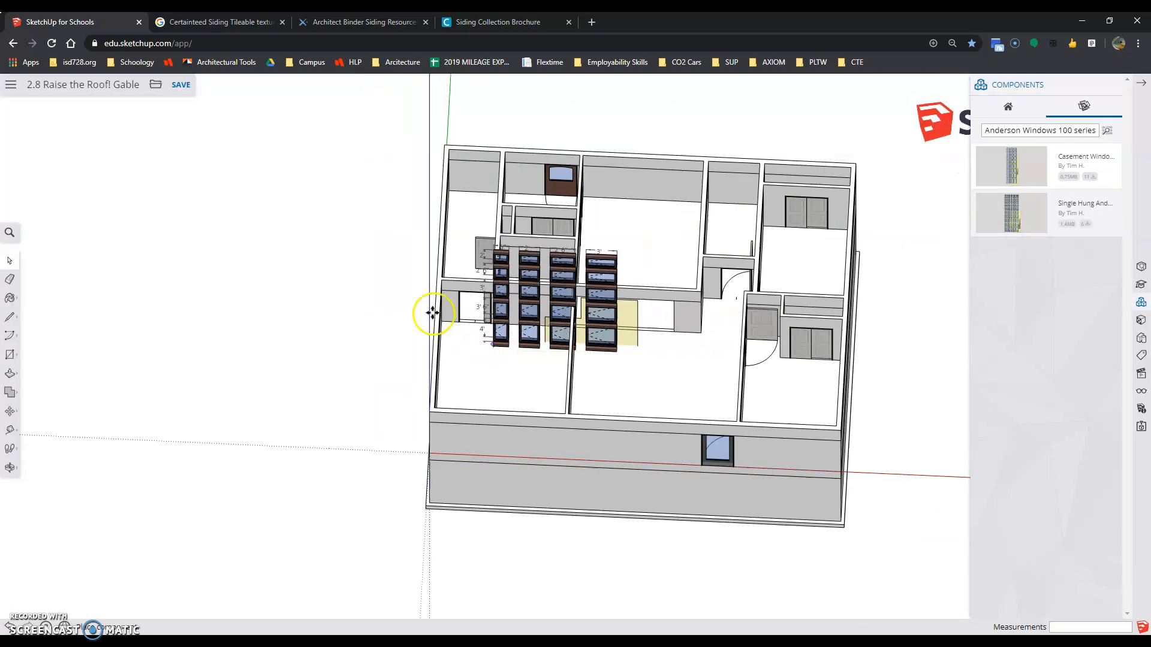
click(812, 283)
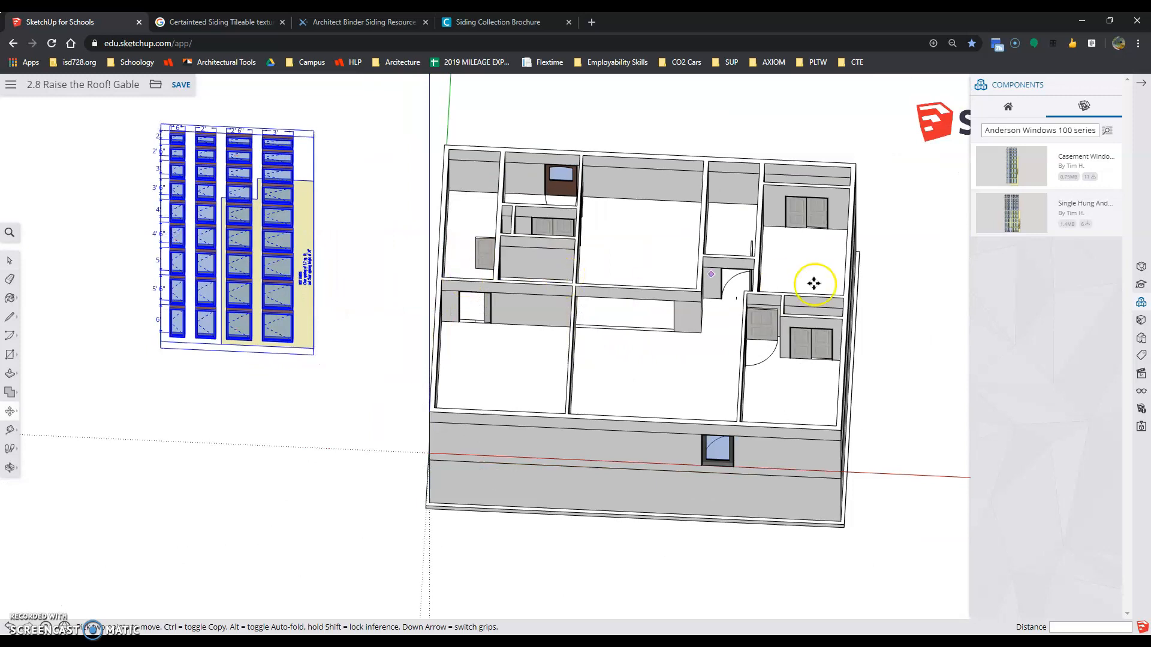
click(1023, 217)
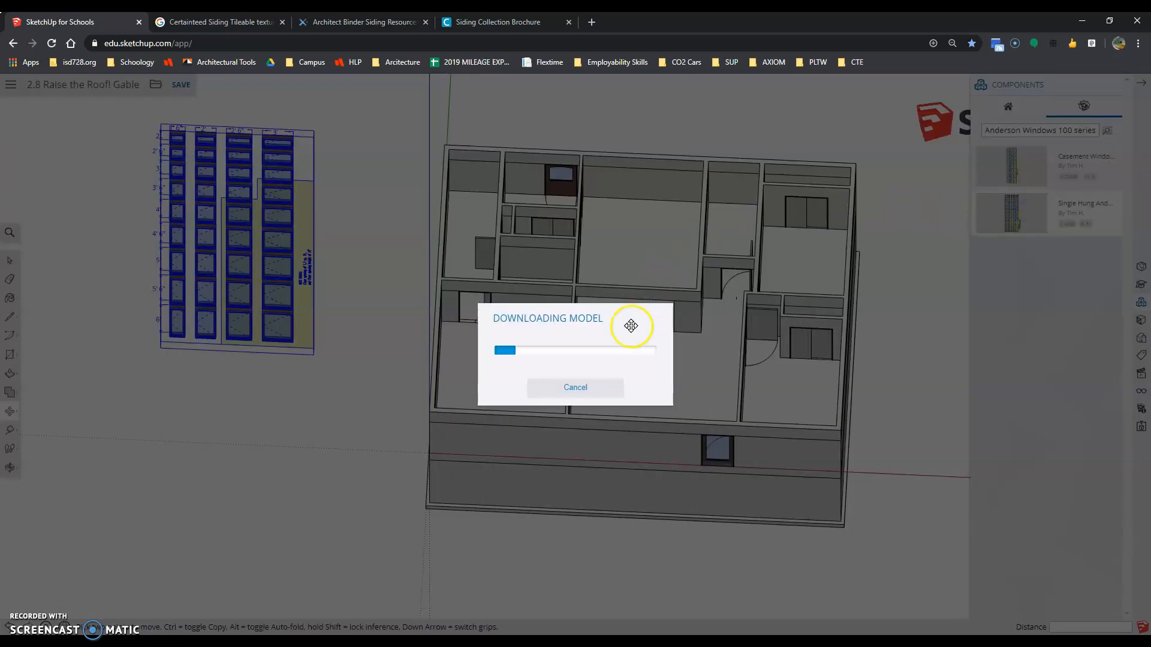
scroll(461, 344, down, 5)
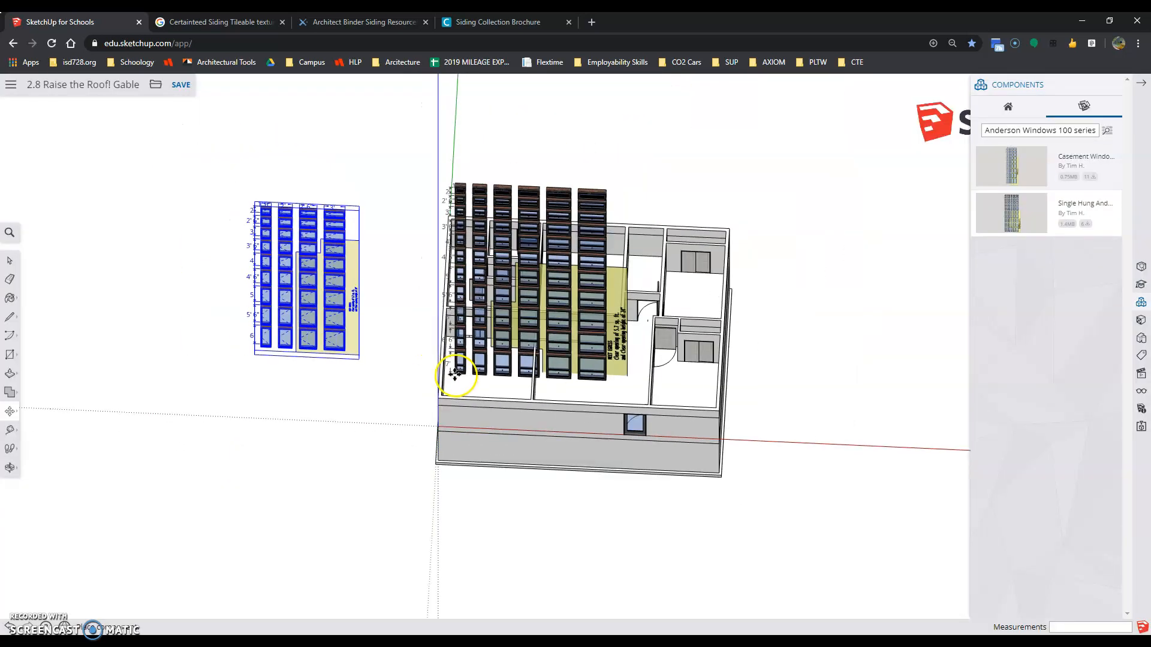
click(198, 363)
Examine the size labels and egress zones on the casement and single-hung window charts beside the house
scroll(258, 304, up, 4)
scroll(260, 307, up, 2)
click(462, 473)
click(473, 496)
middle_drag(517, 540, 539, 324)
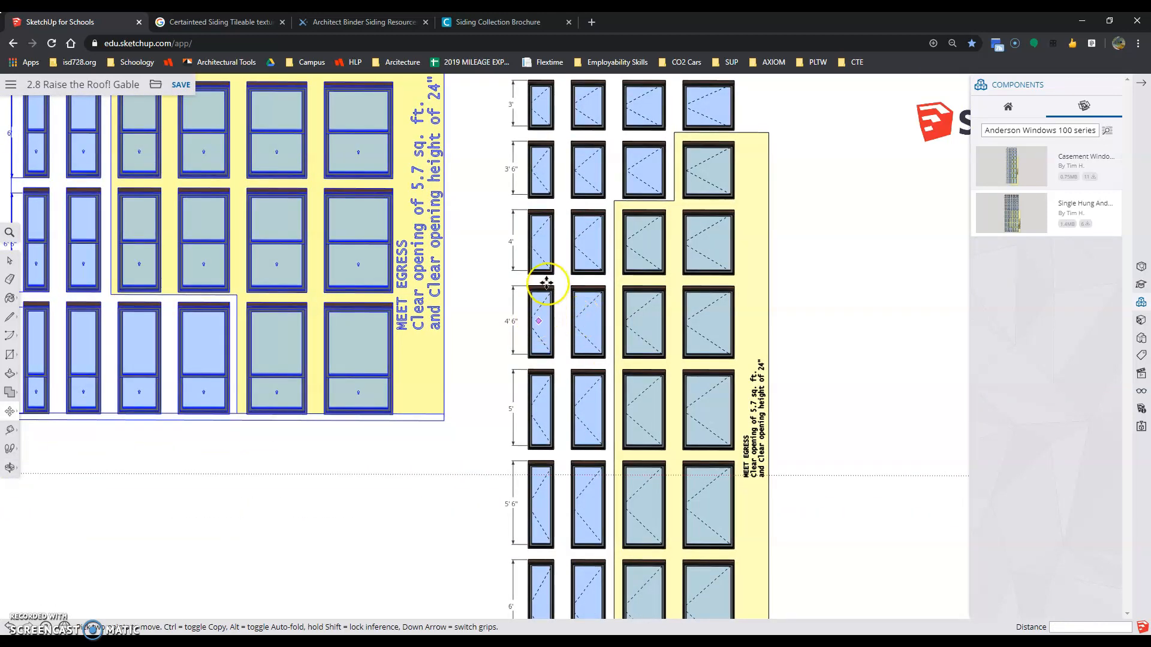
scroll(590, 378, down, 8)
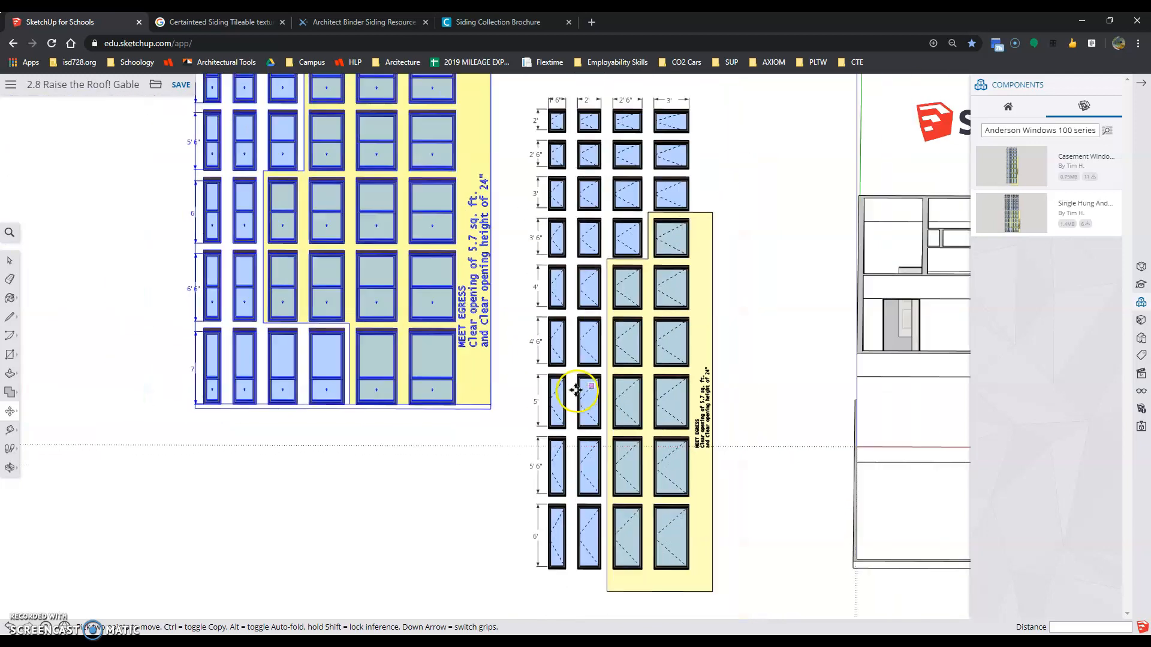
scroll(303, 311, up, 5)
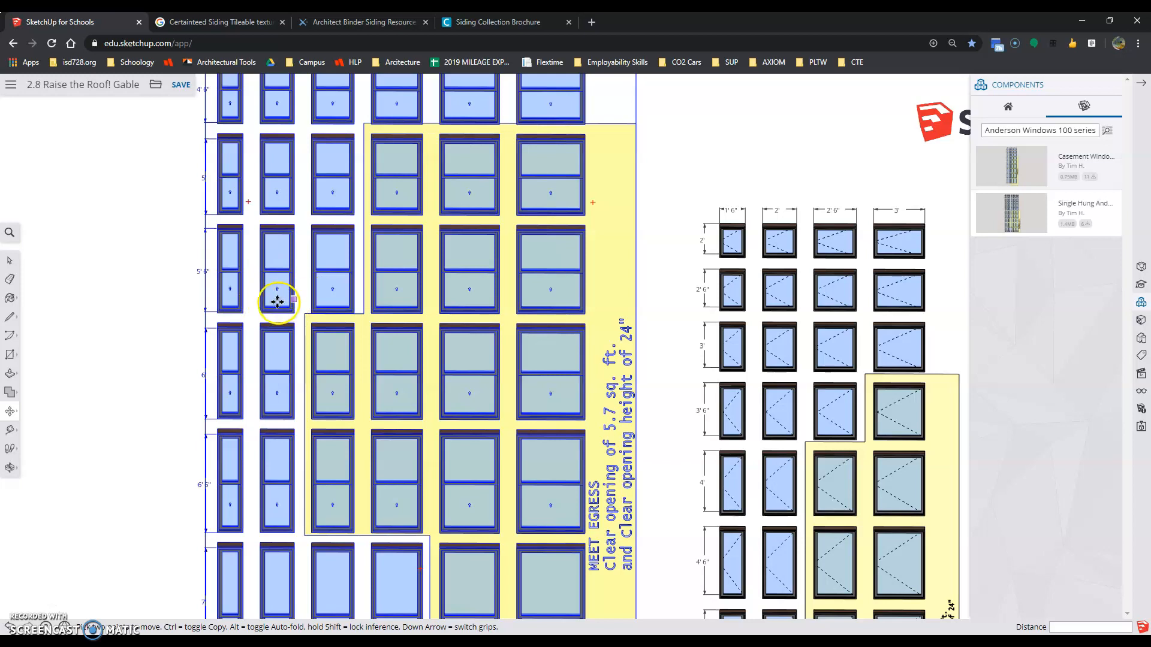
click(281, 234)
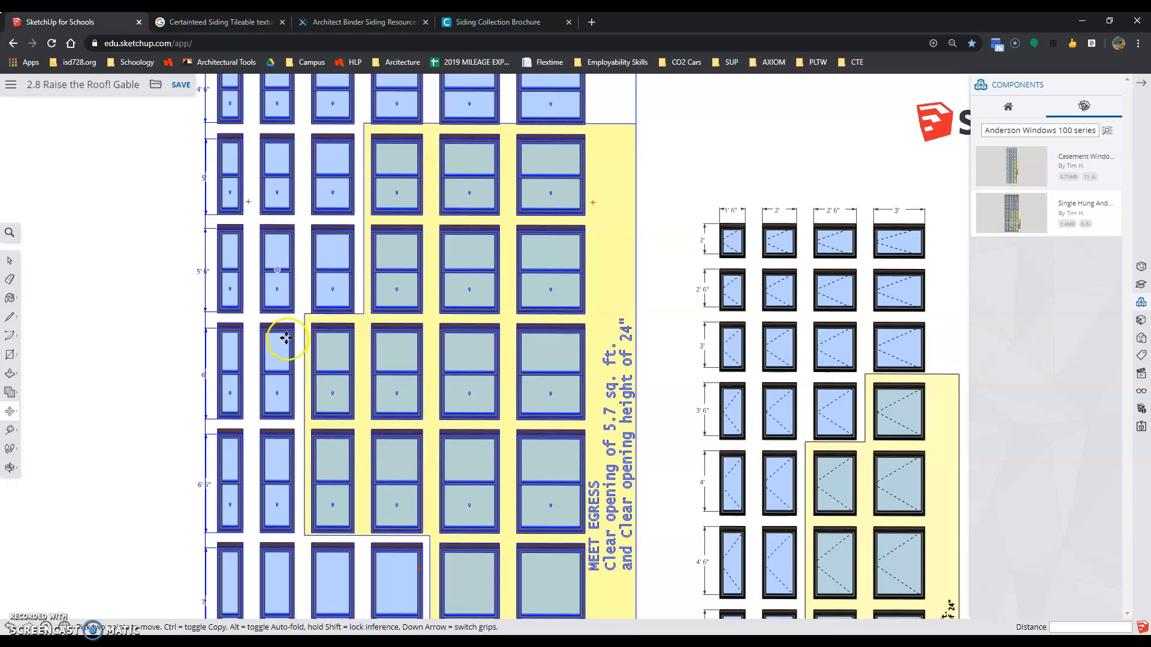
scroll(283, 353, down, 4)
scroll(282, 359, down, 2)
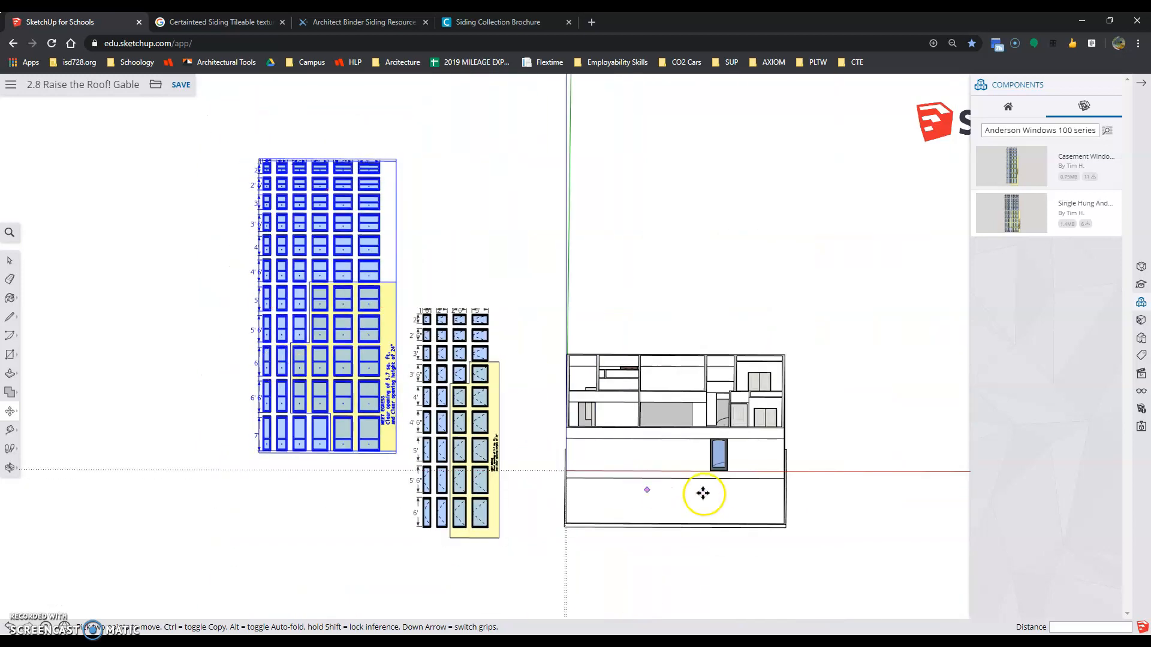
scroll(674, 465, up, 3)
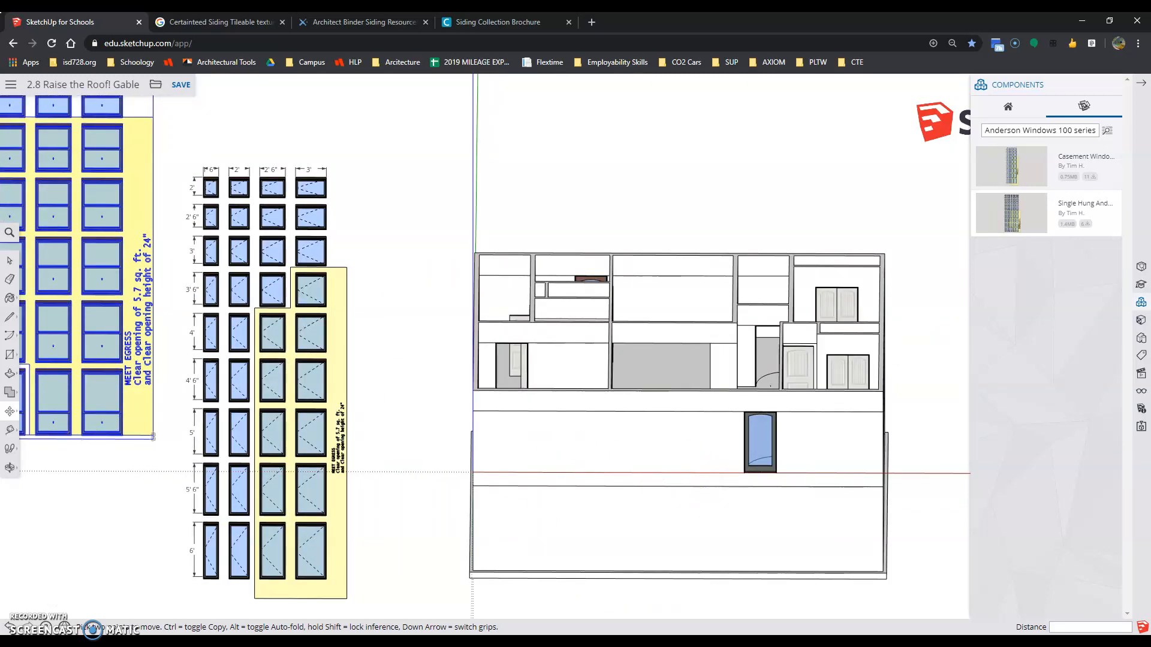
Switch to the Simple Floor Plan image in Photos, check the window sizes marked on the walls, and close it
key(alt+Tab)
scroll(456, 447, up, 1)
scroll(456, 447, down, 1)
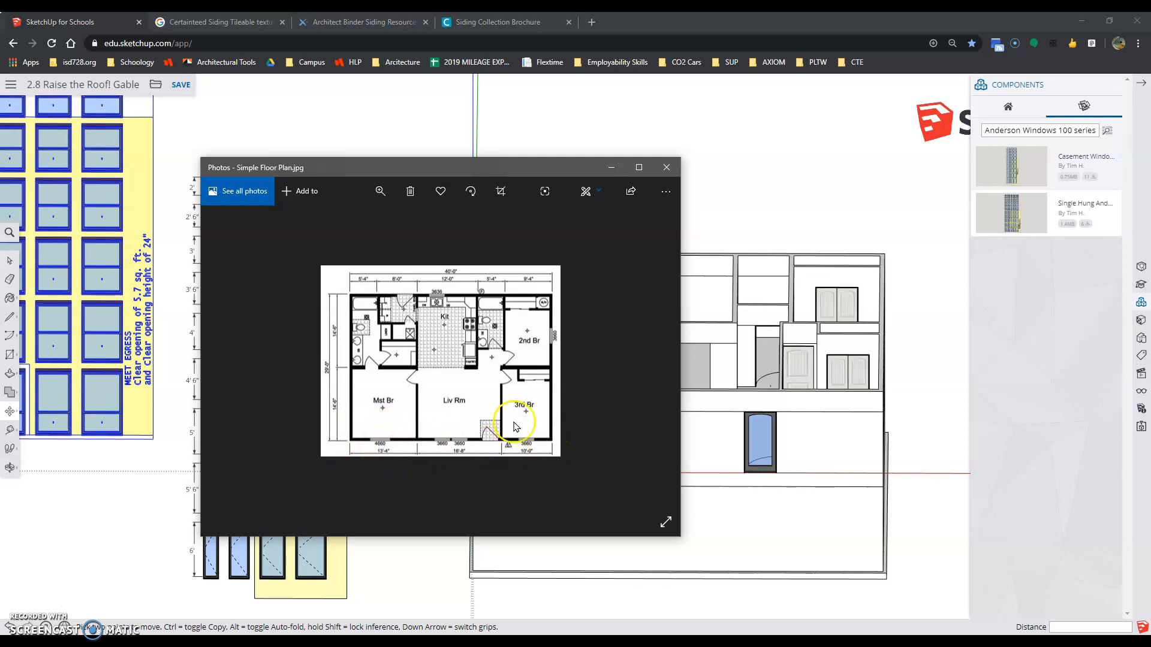
scroll(153, 426, down, 2)
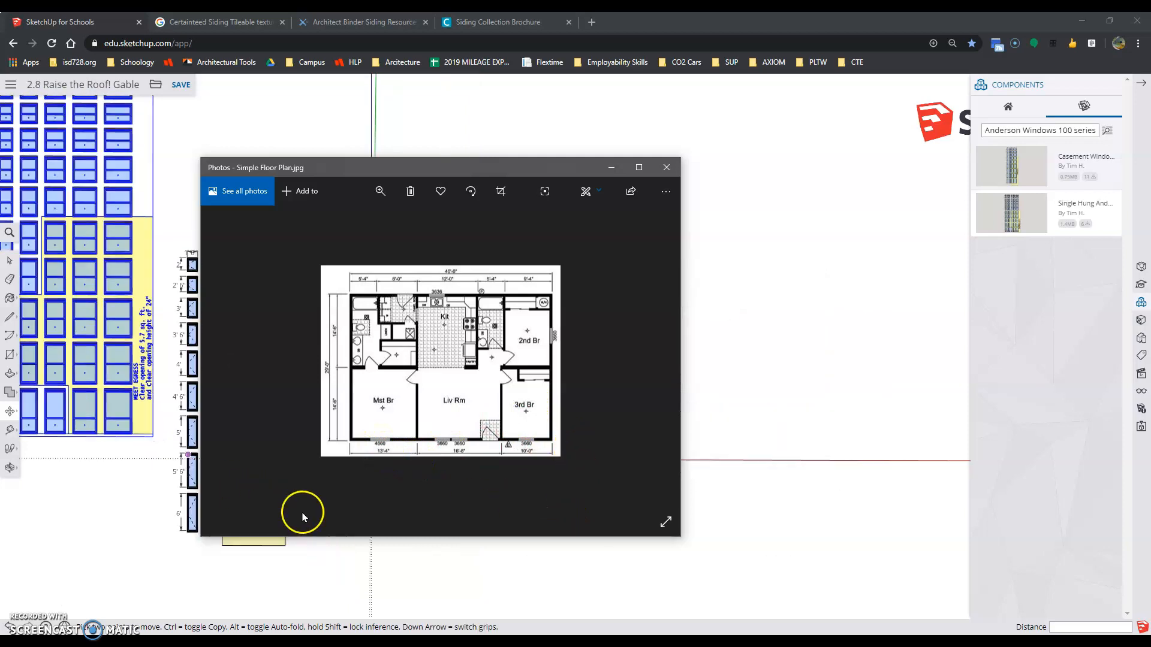
click(666, 169)
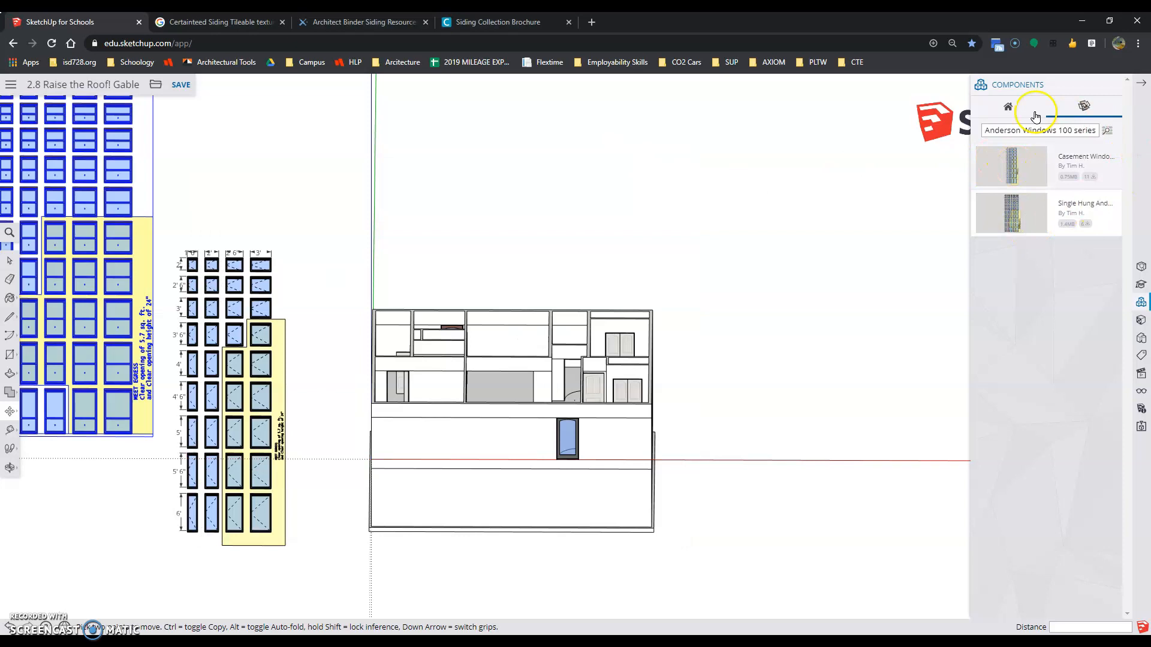
Show the components used in the model and delete the casement window collection beside the house
click(1005, 110)
scroll(1044, 378, down, 5)
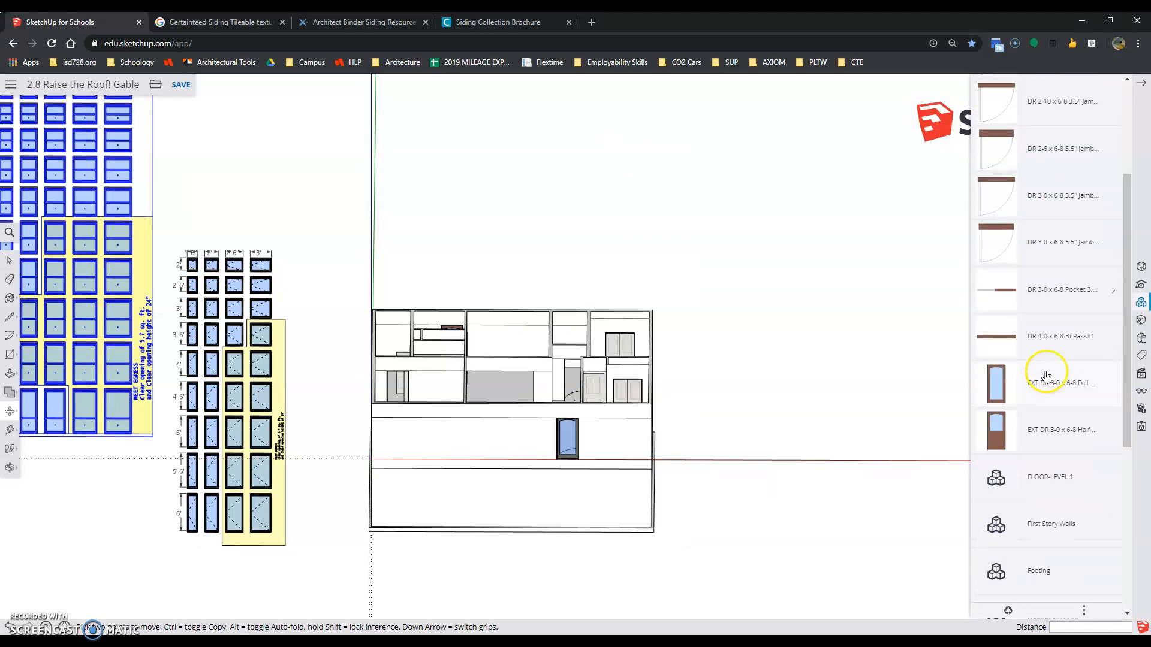
scroll(1044, 380, down, 3)
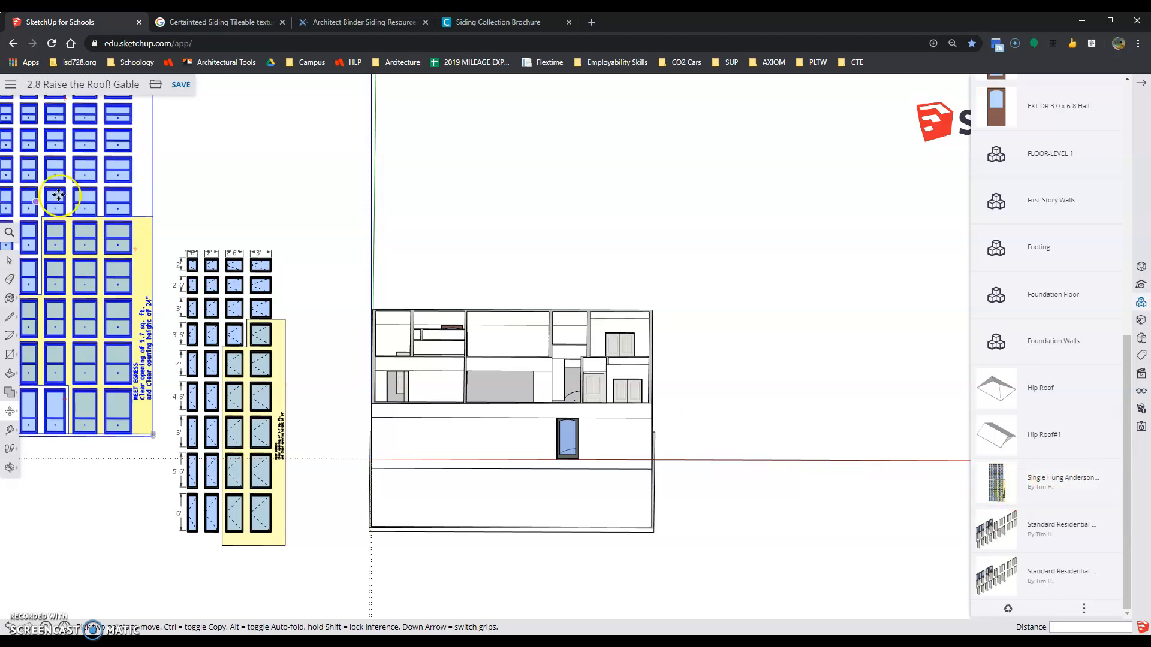
click(10, 263)
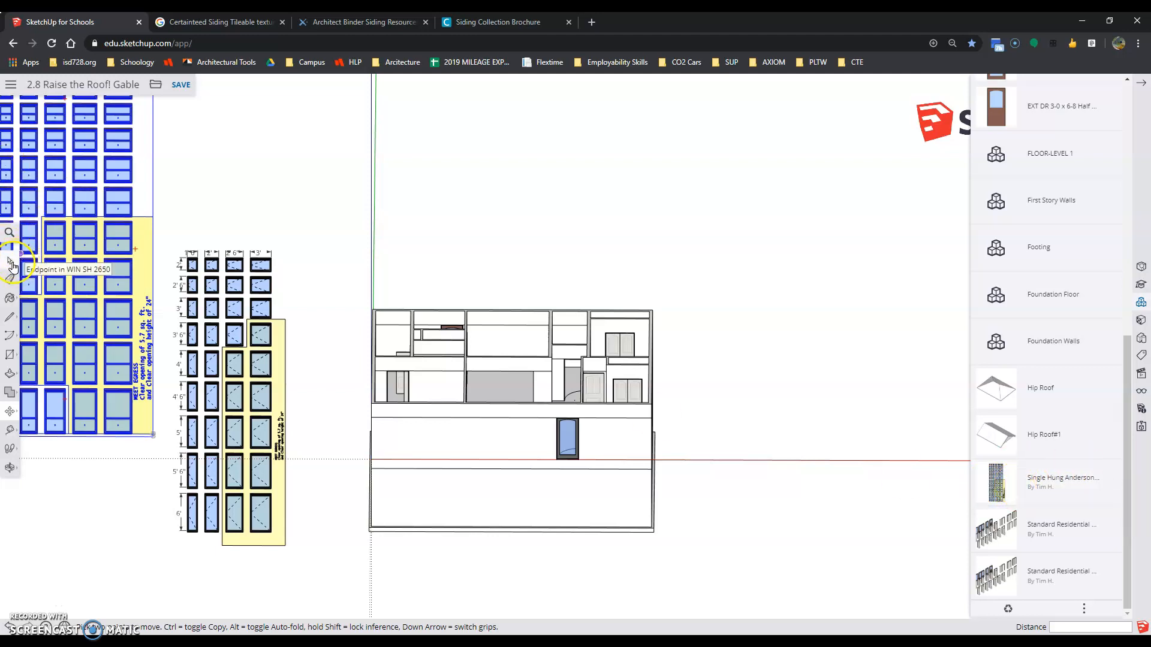
click(232, 281)
key(Delete)
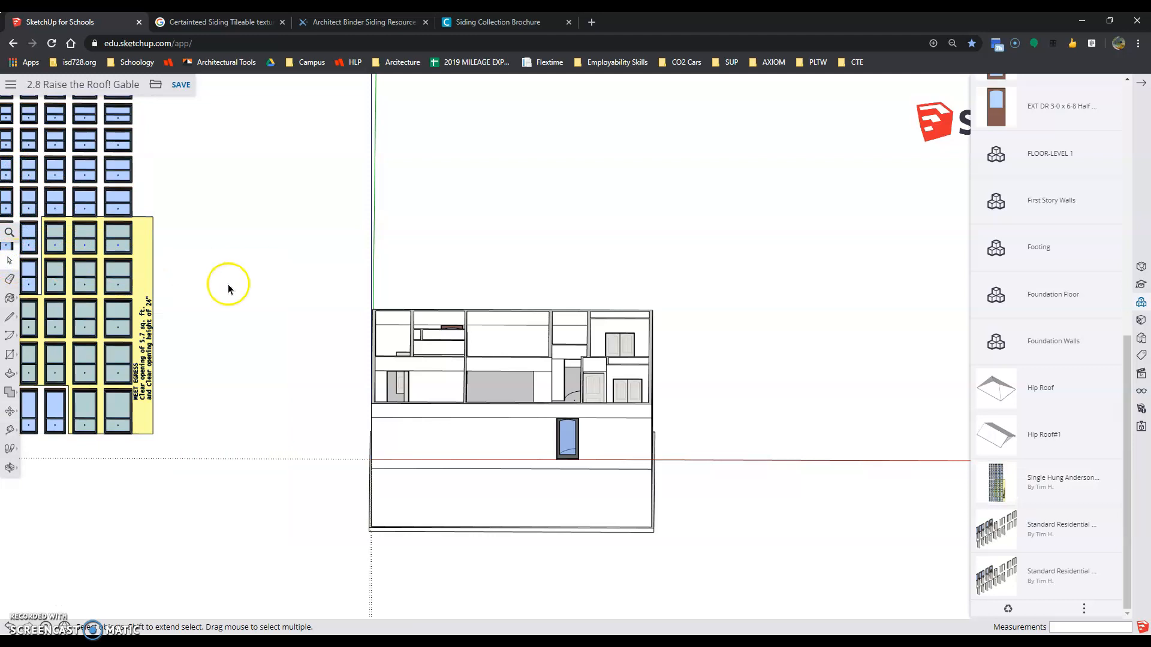
Explode the single-hung window collection into individual WIN SH components and look through their sizes in the model's component list
click(117, 180)
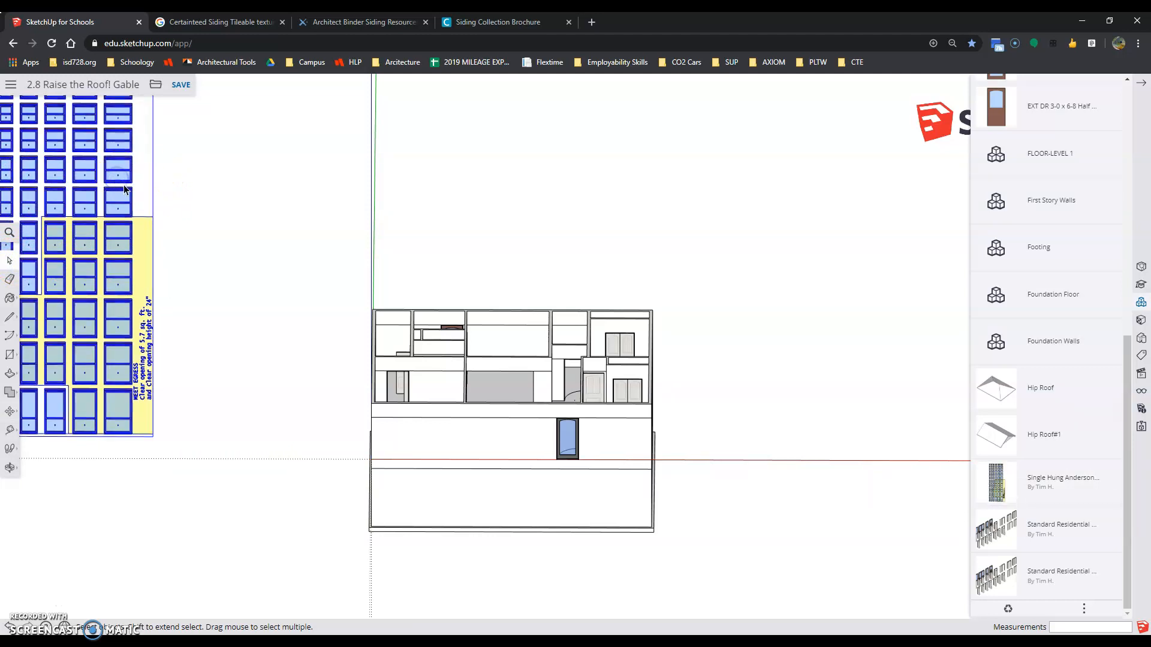
right_click(133, 204)
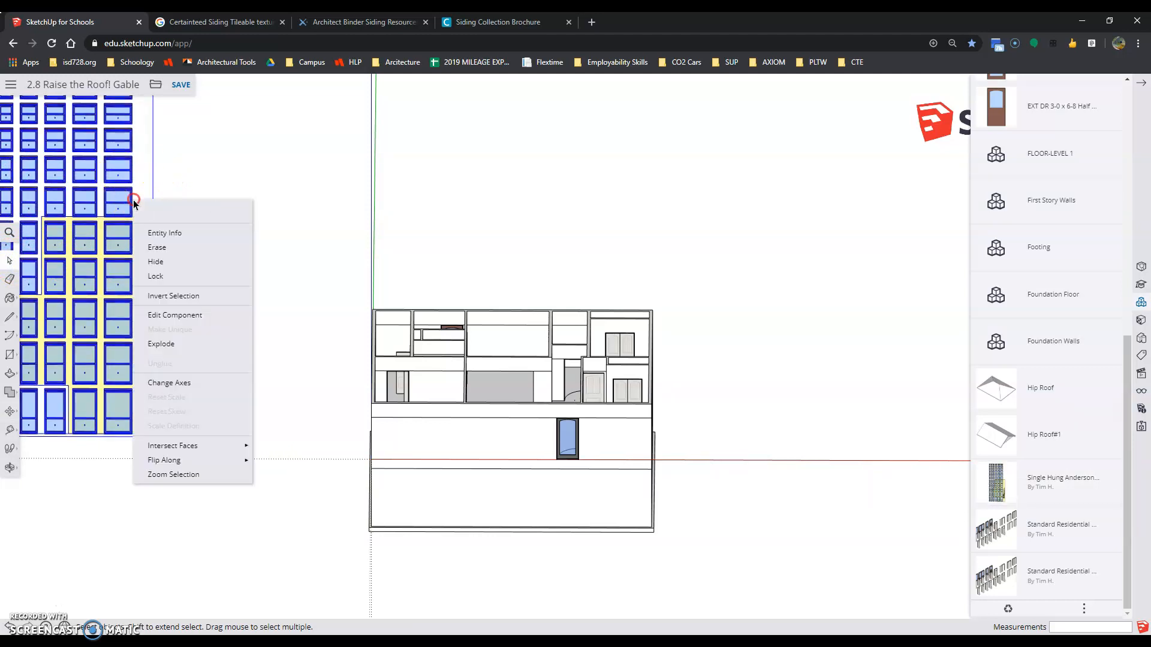
click(192, 354)
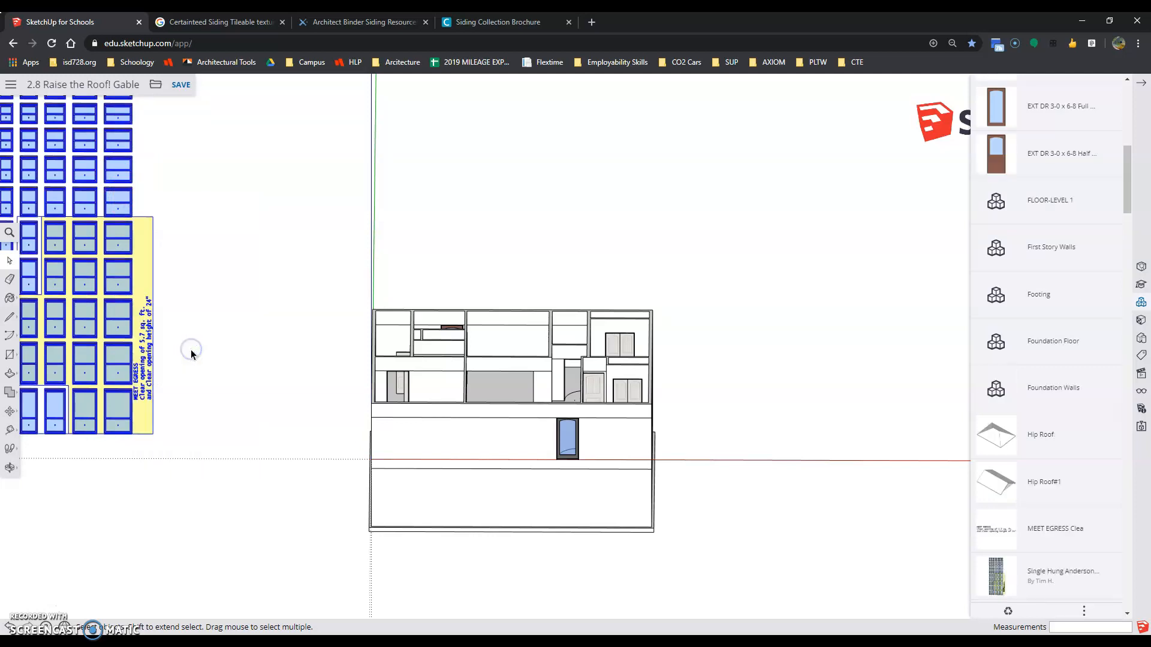
scroll(1028, 365, down, 6)
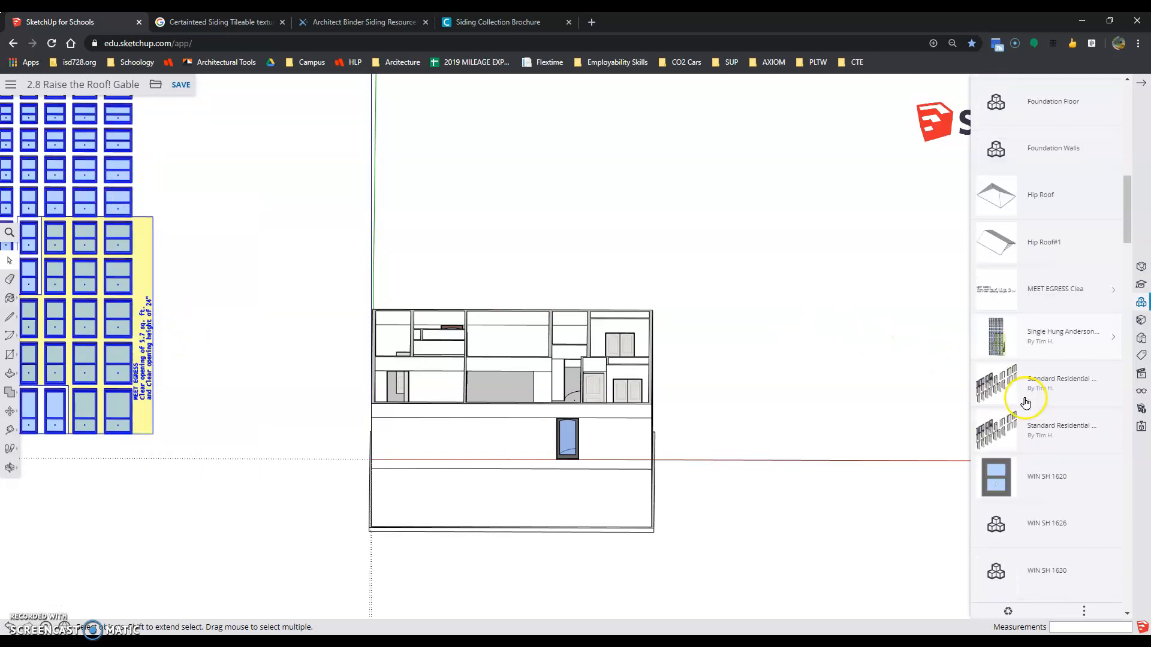
scroll(1031, 410, down, 5)
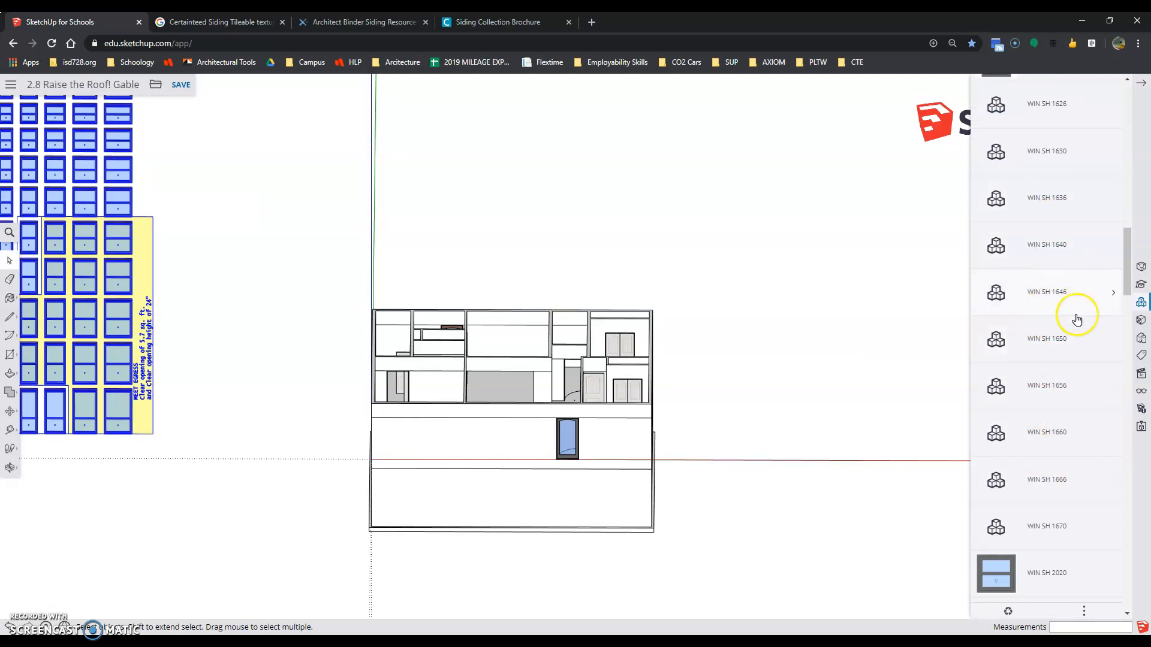
scroll(1077, 319, down, 11)
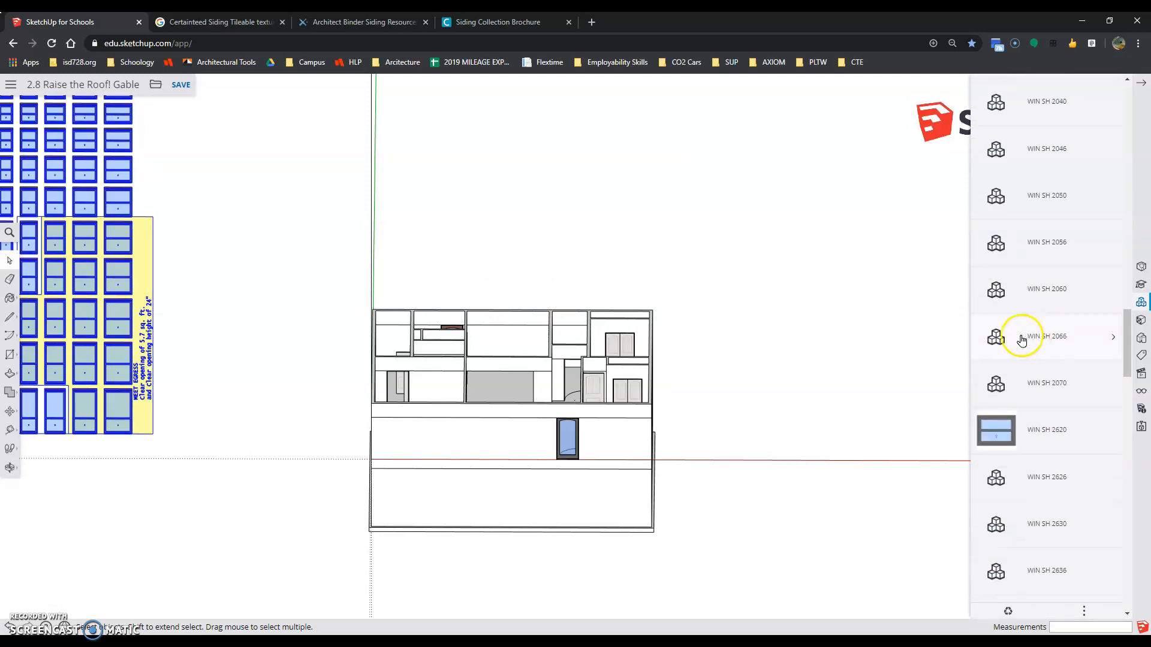
scroll(1022, 340, down, 3)
click(219, 221)
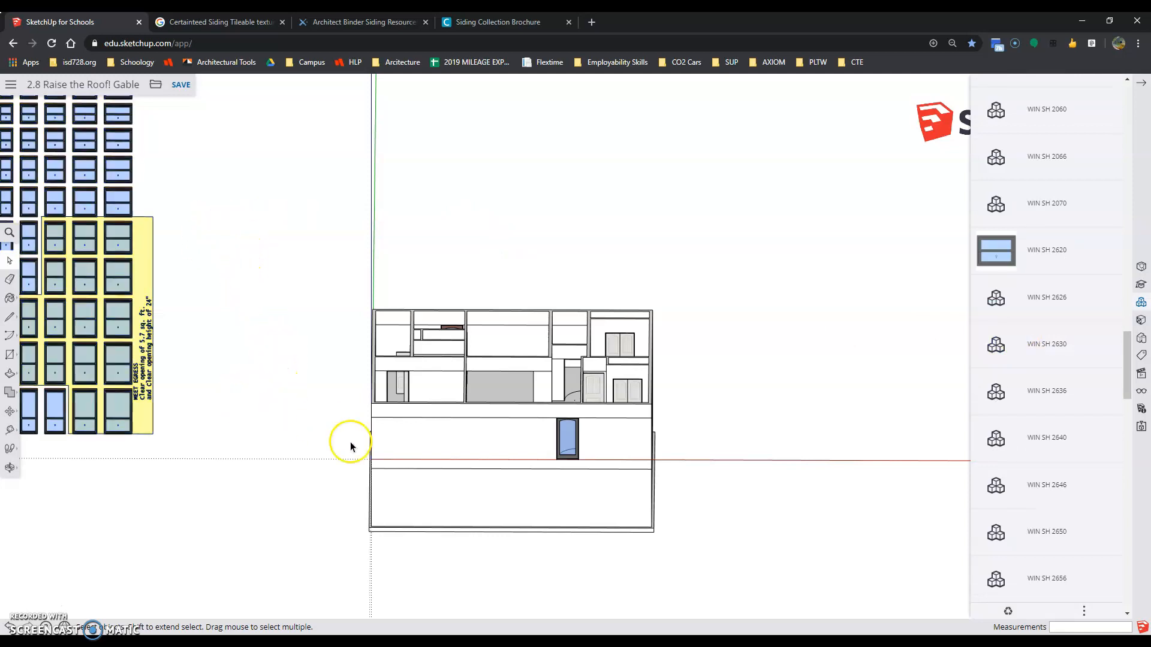
Place a WIN SH 4060 window at the header line of the front wall and center it on the master bedroom
drag(1127, 384, 1119, 598)
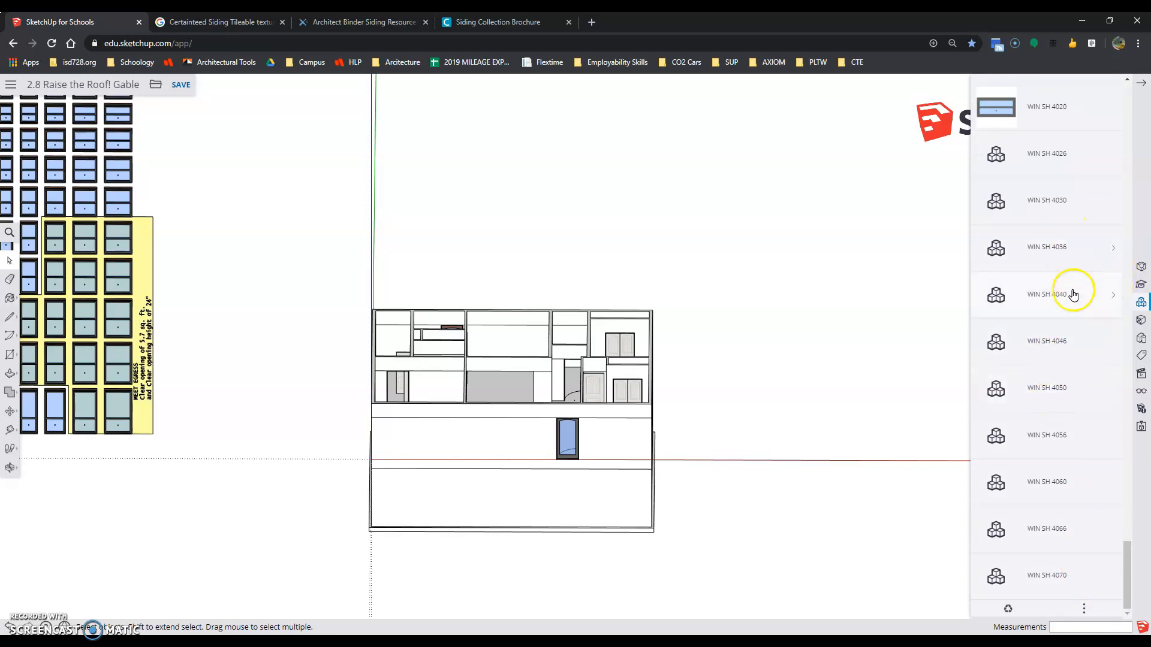
click(996, 482)
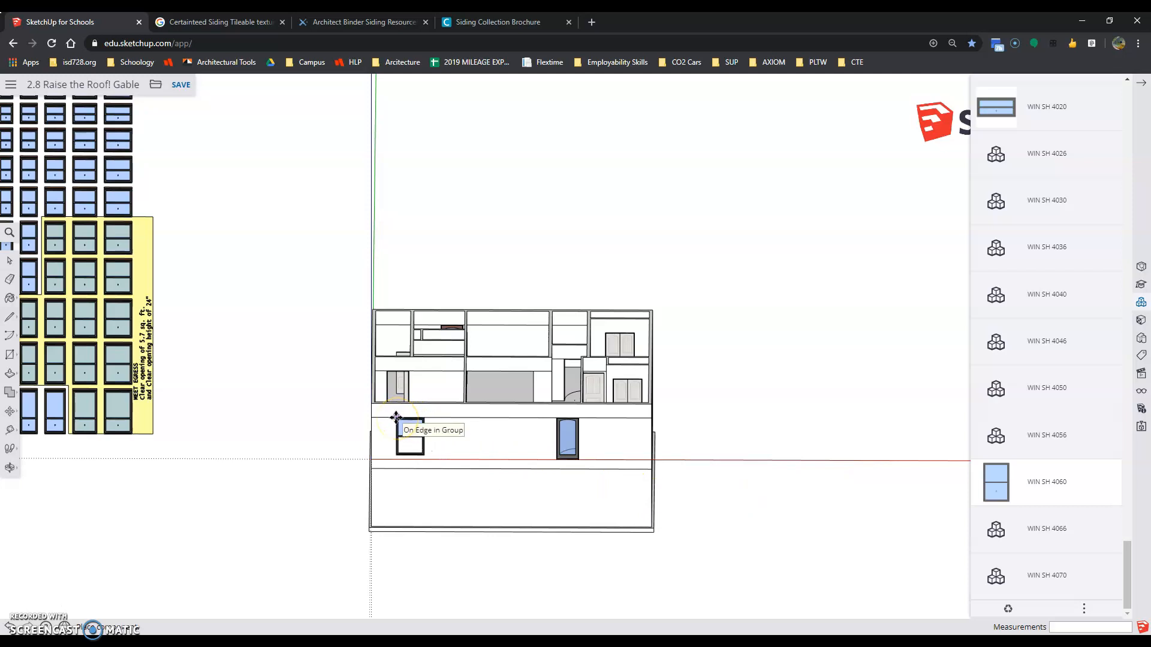
scroll(396, 416, up, 6)
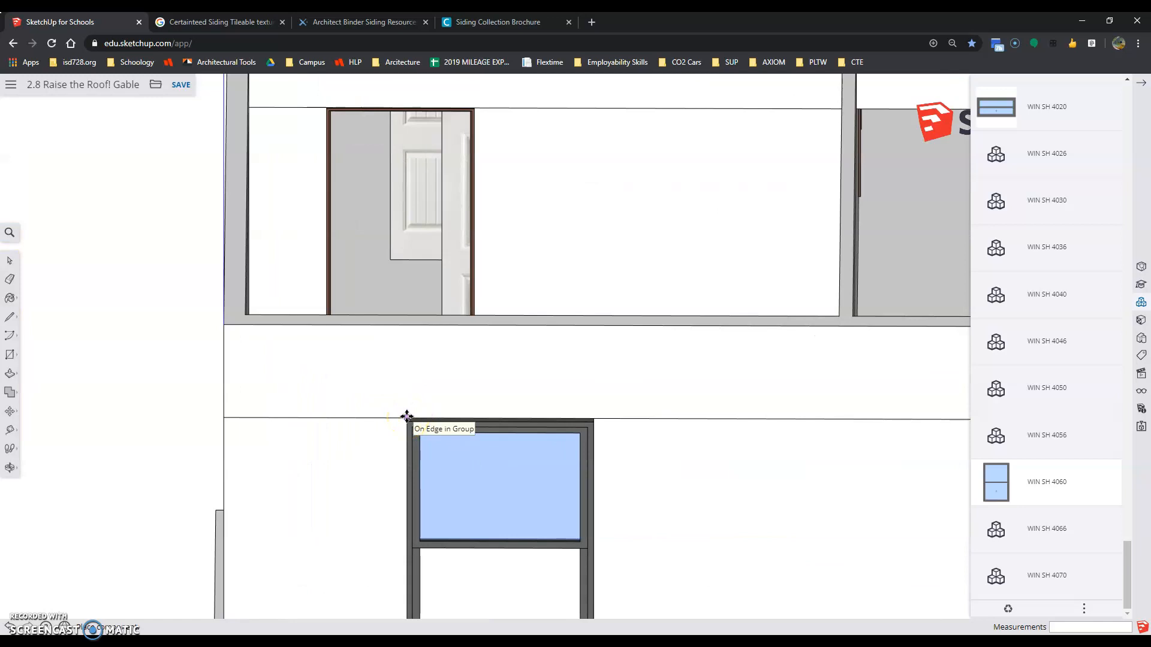
click(407, 417)
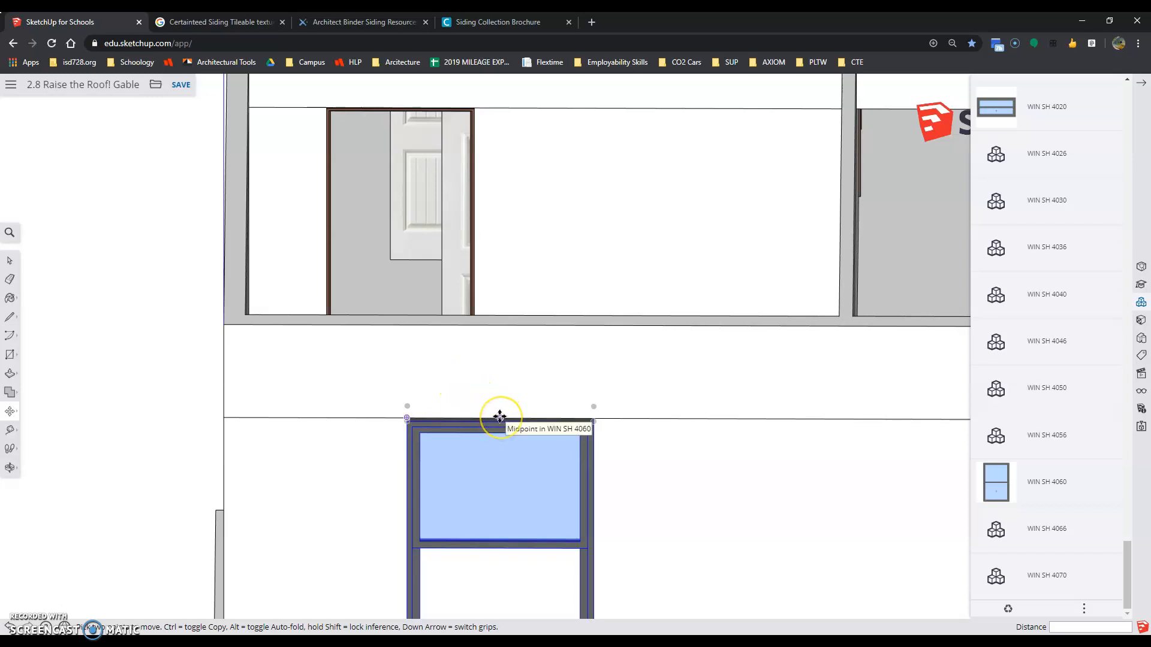
drag(500, 416, 544, 315)
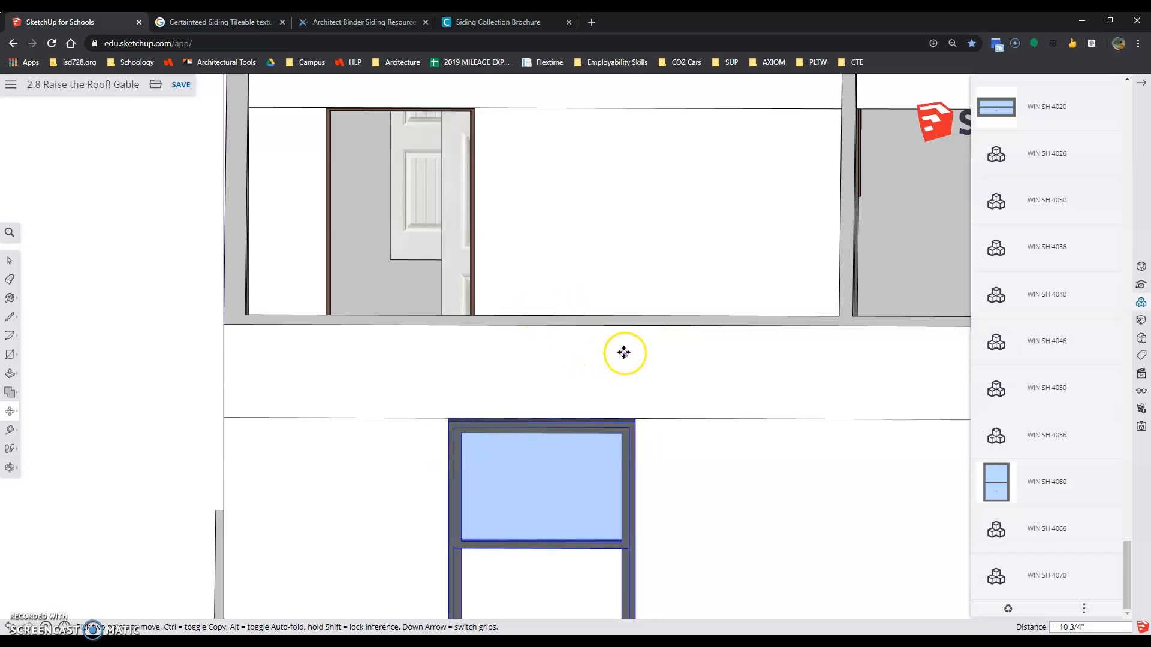
Open the first-story walls group to check whether the new window belongs to it, and close the group
scroll(614, 354, down, 5)
middle_drag(318, 378, 476, 290)
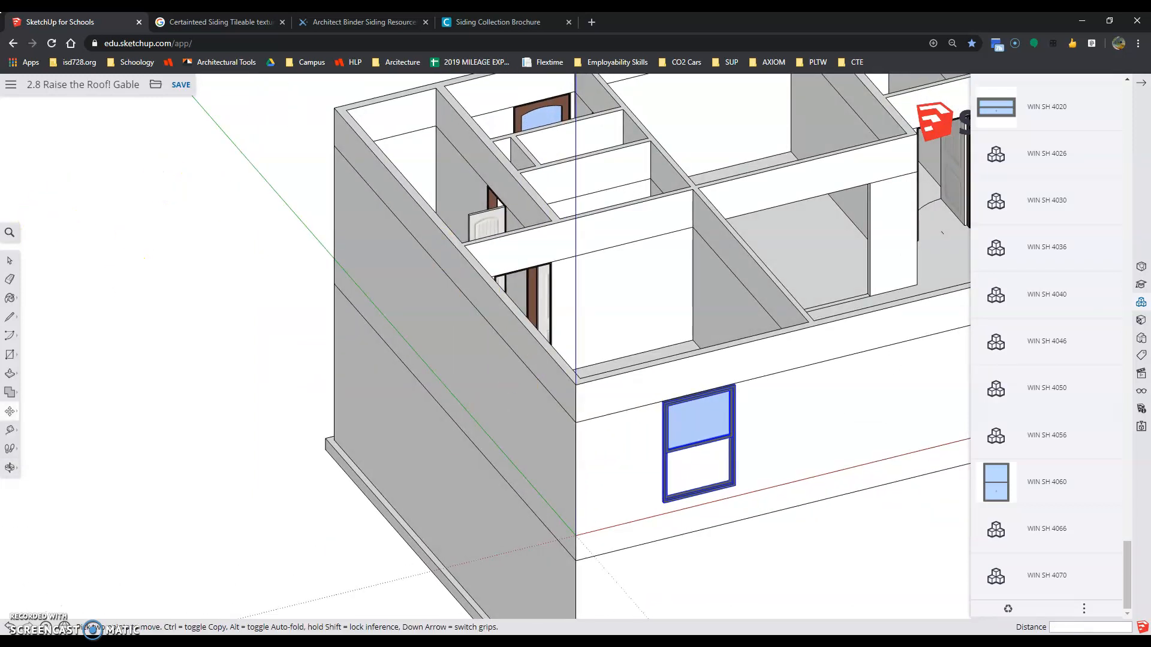
click(7, 265)
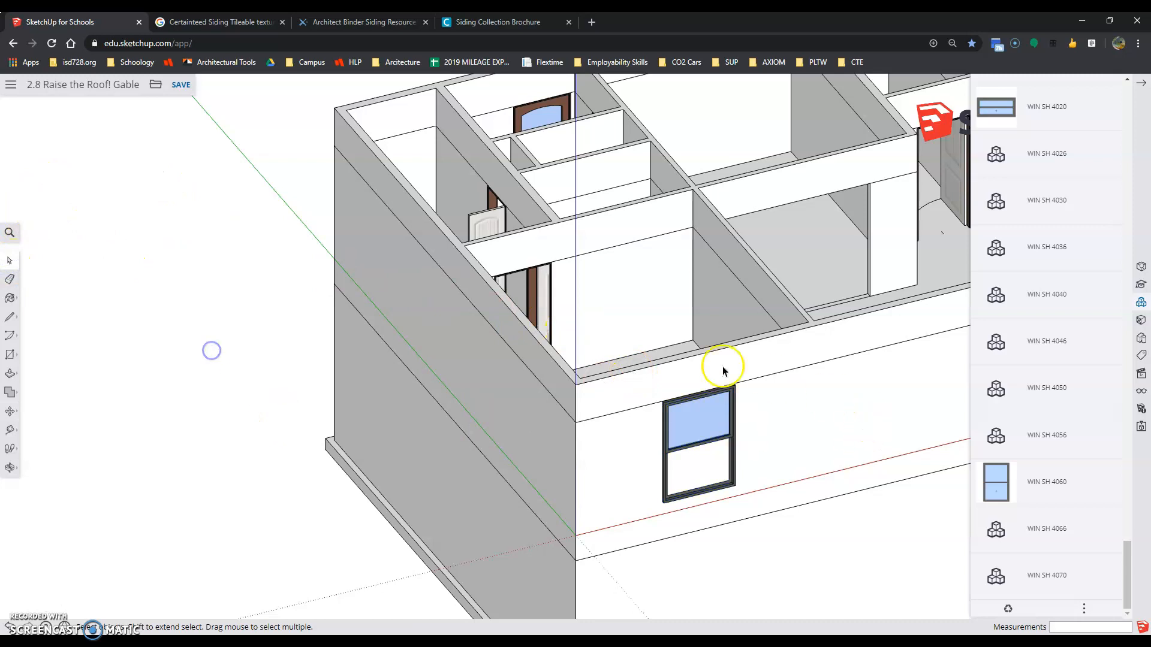
click(670, 365)
double_click(671, 367)
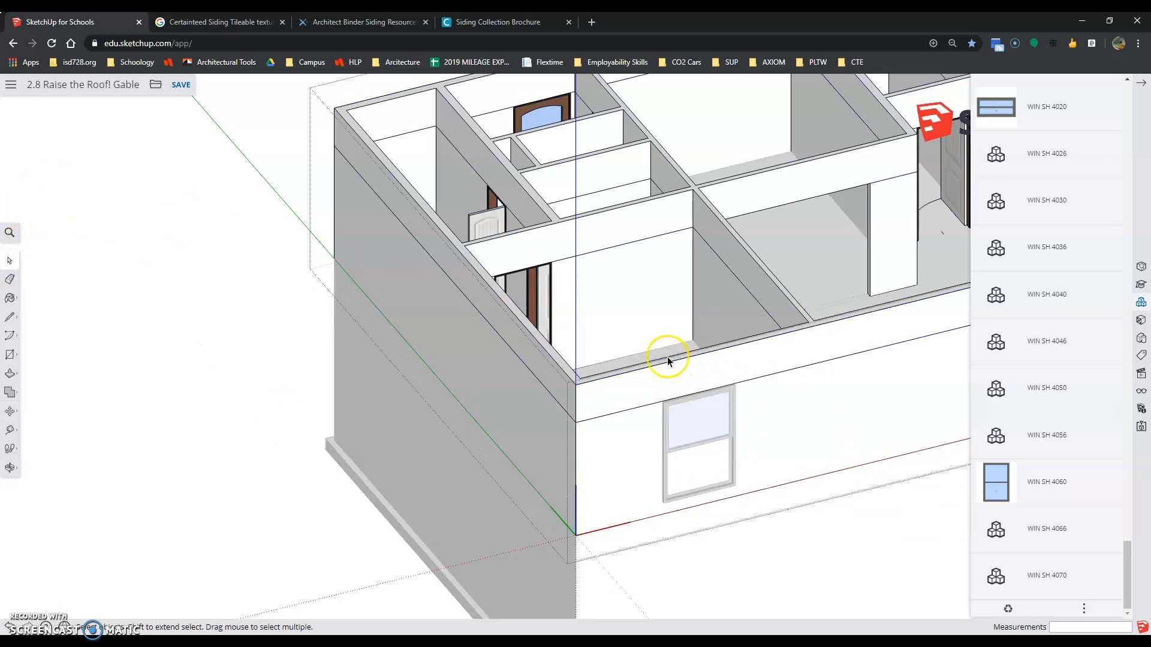
click(261, 373)
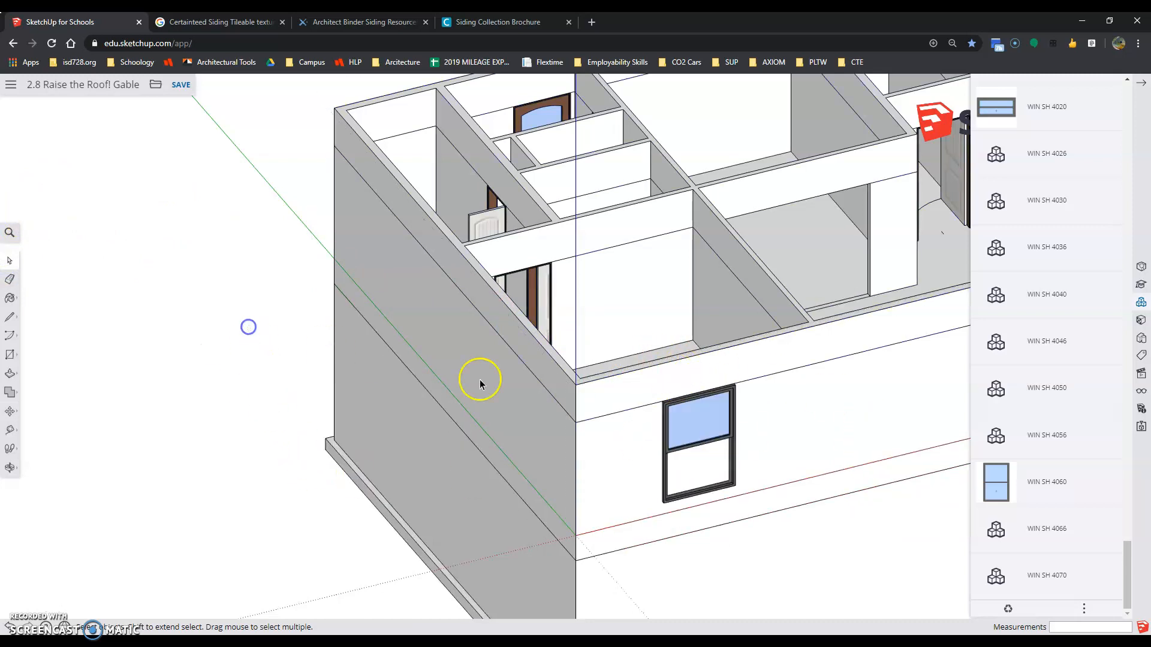
Cut the WIN SH 4060 window and paste it in place inside the first-story walls group
click(669, 427)
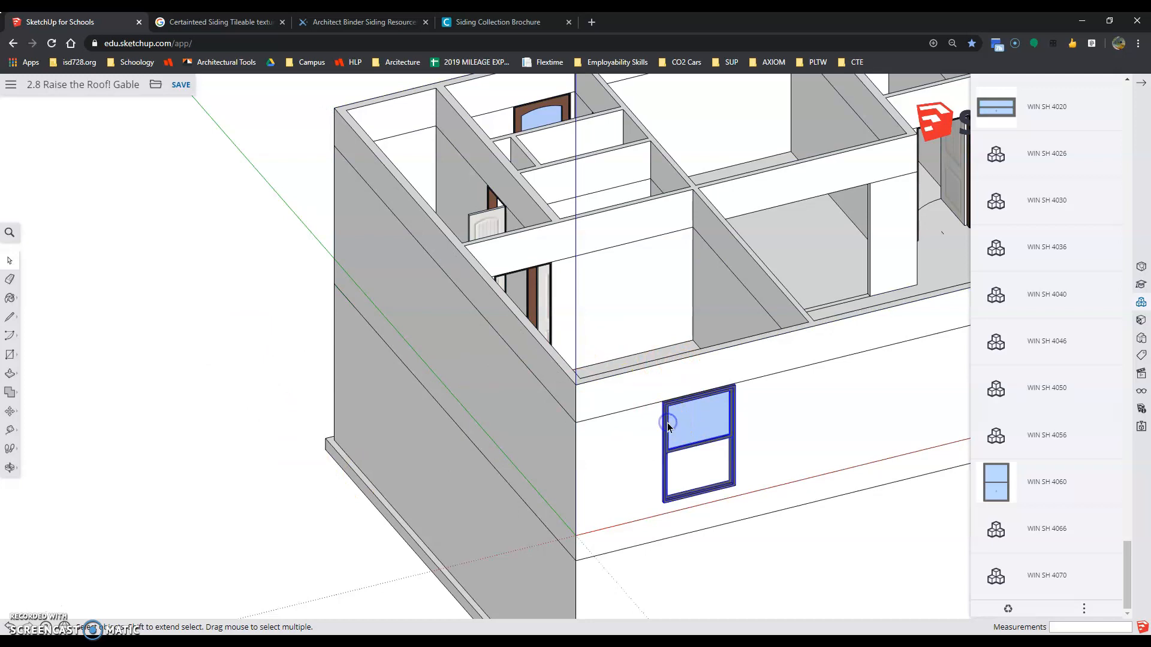
right_click(668, 425)
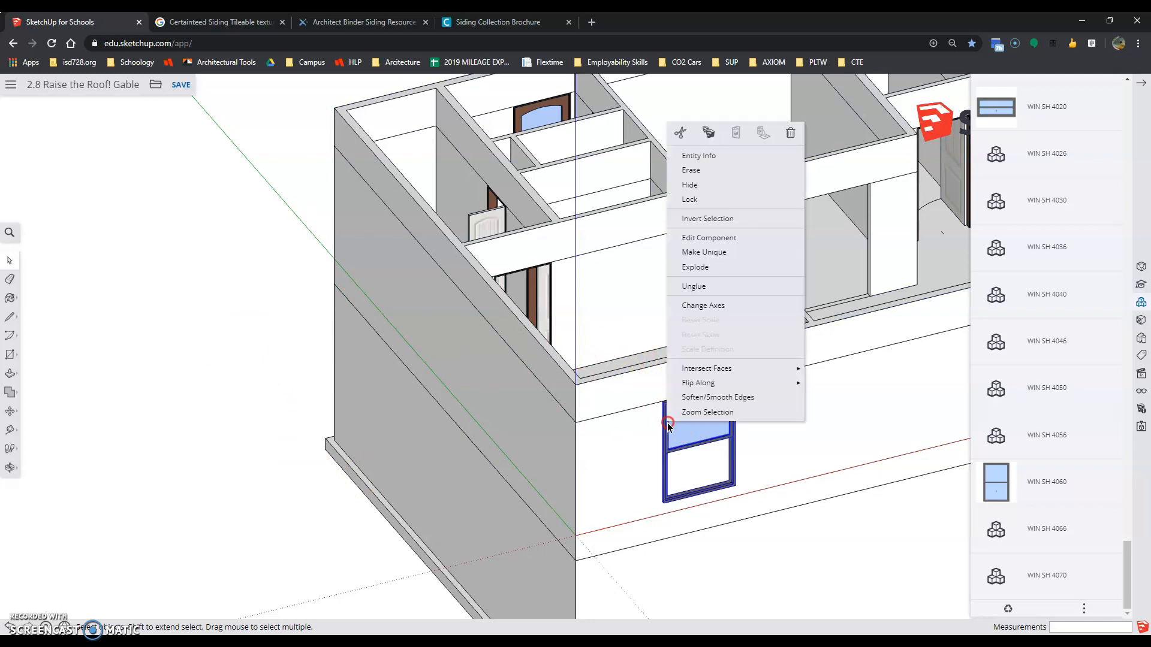
click(682, 134)
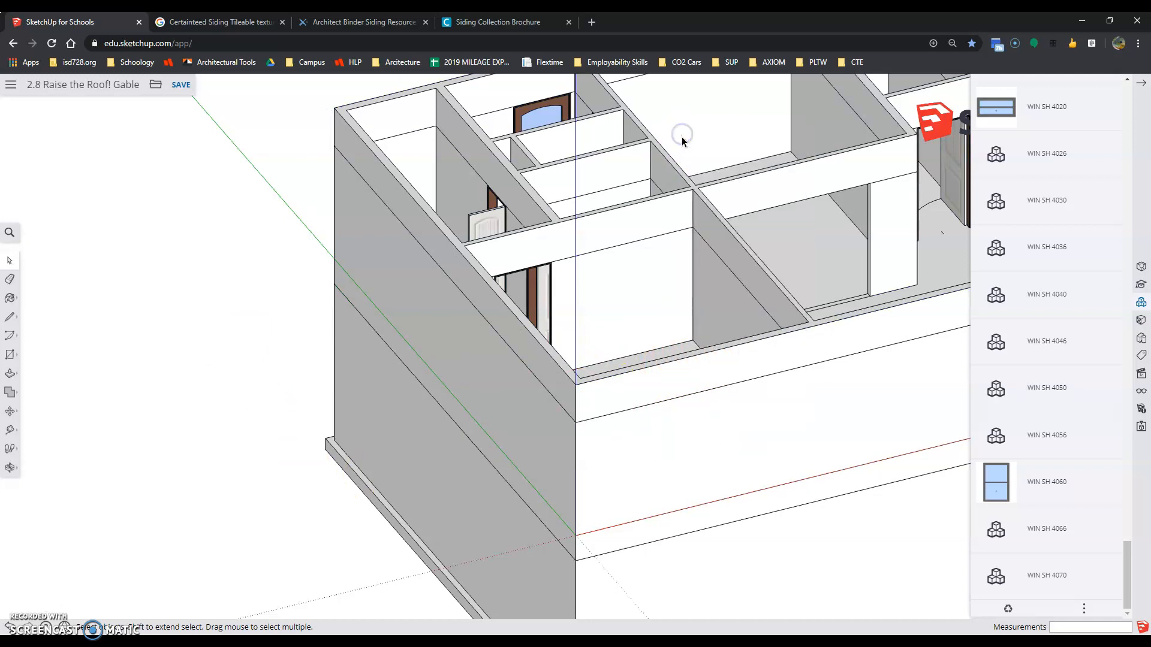
double_click(688, 360)
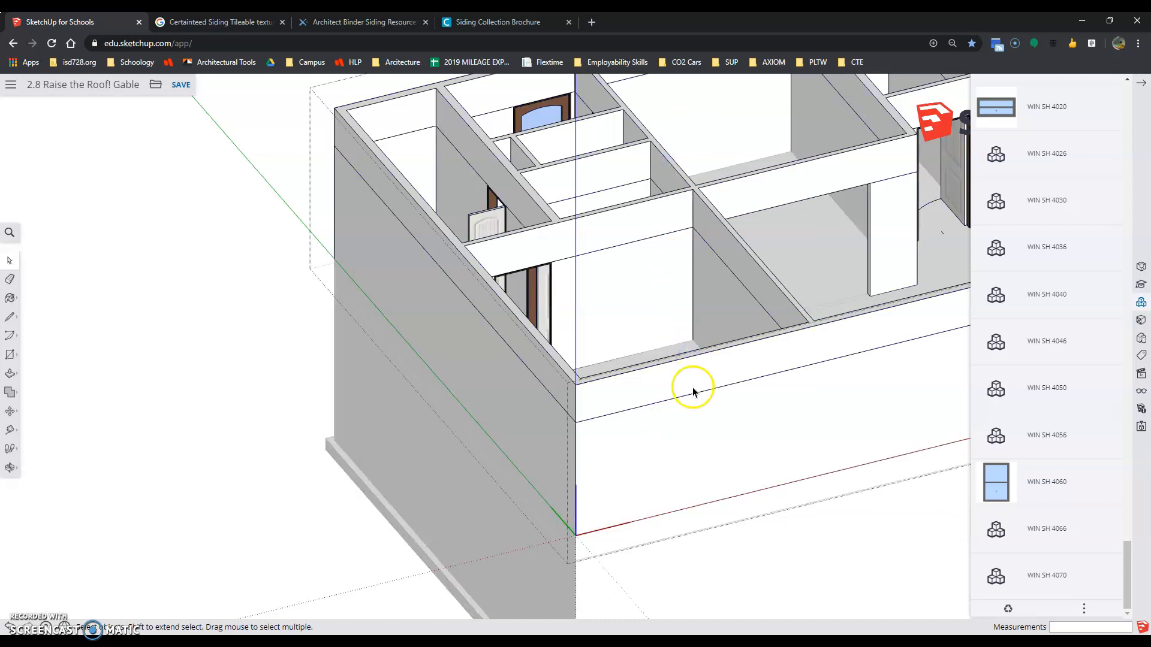
right_click(687, 423)
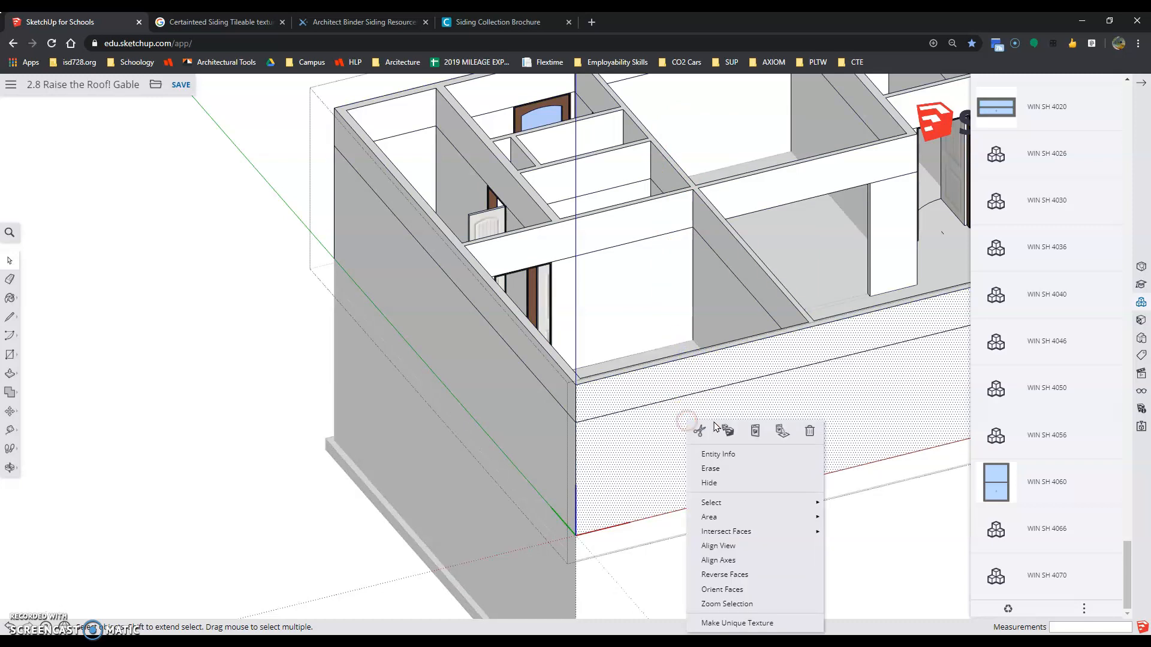
click(780, 431)
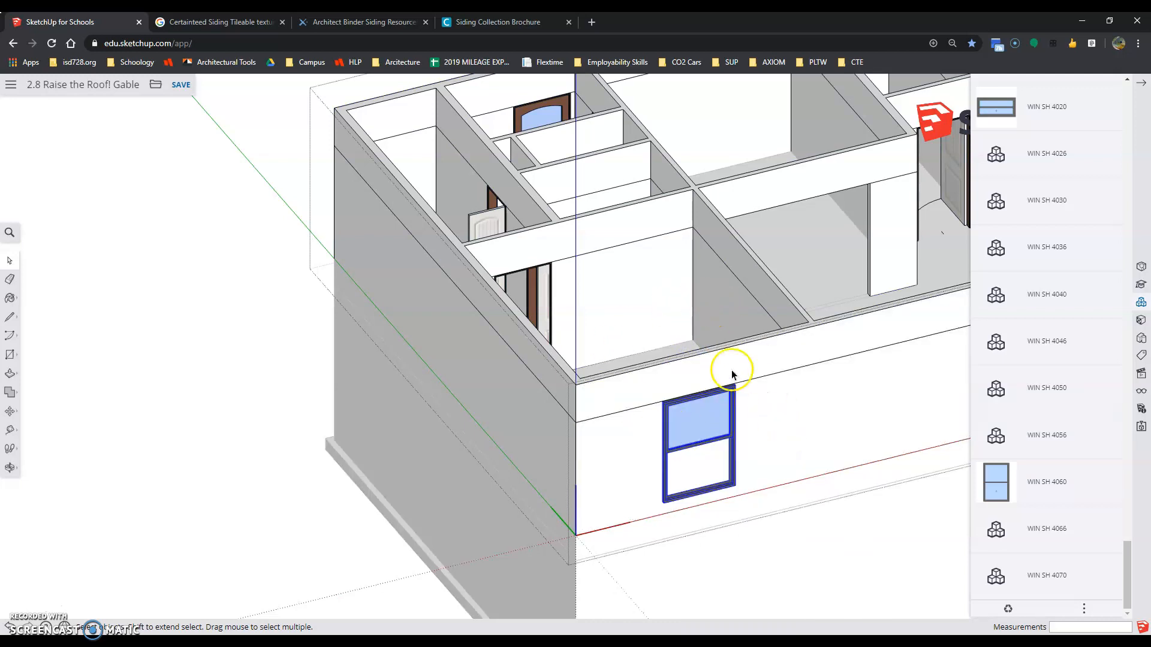
Draw a 6' by 4' rectangle on the interior face of the front wall, matching the outer corners of the master bedroom window frame
middle_drag(604, 417, 985, 535)
scroll(699, 447, down, 3)
middle_drag(741, 430, 945, 474)
scroll(600, 277, up, 10)
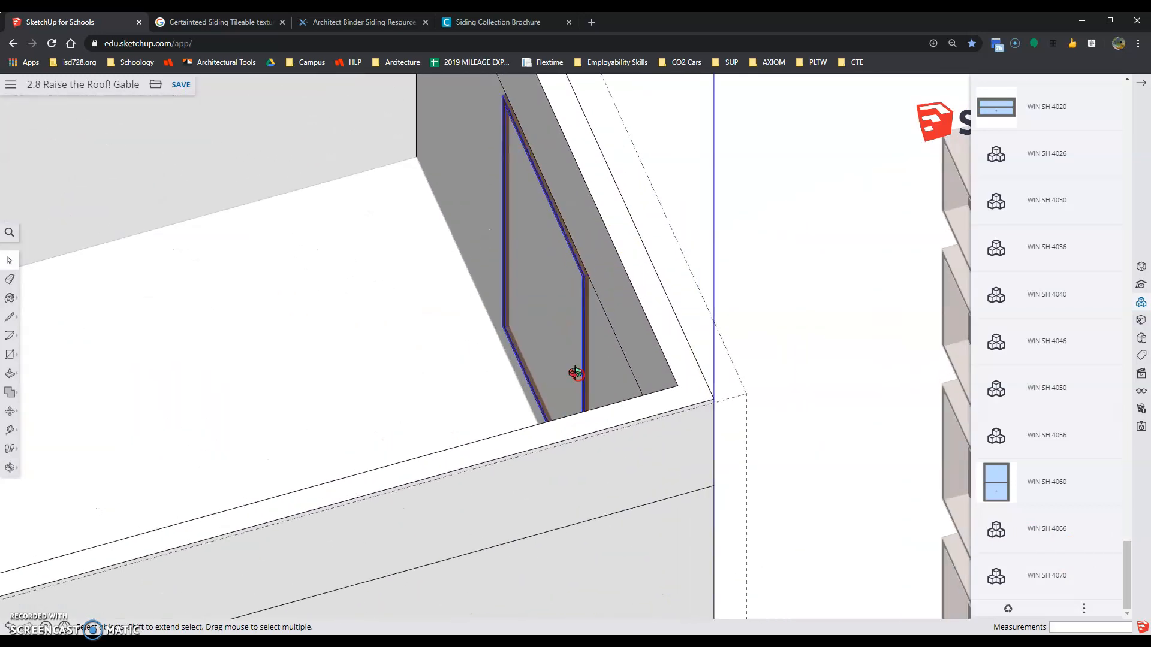
middle_drag(575, 372, 668, 384)
scroll(683, 391, down, 5)
scroll(386, 303, up, 5)
middle_drag(343, 468, 405, 480)
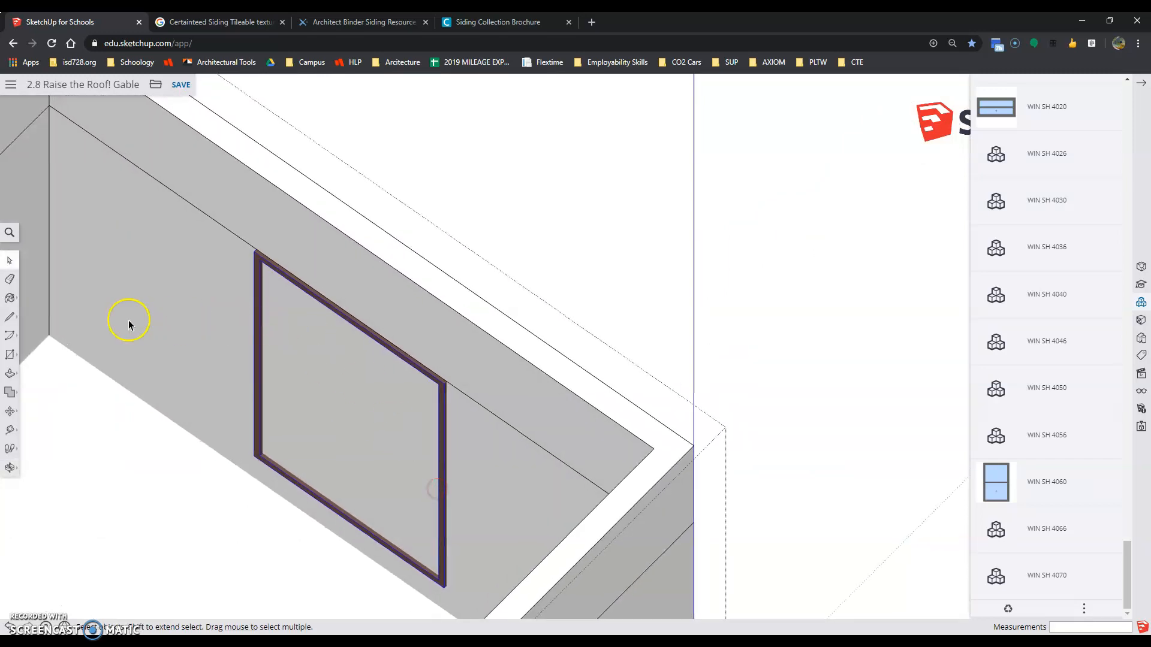
click(9, 355)
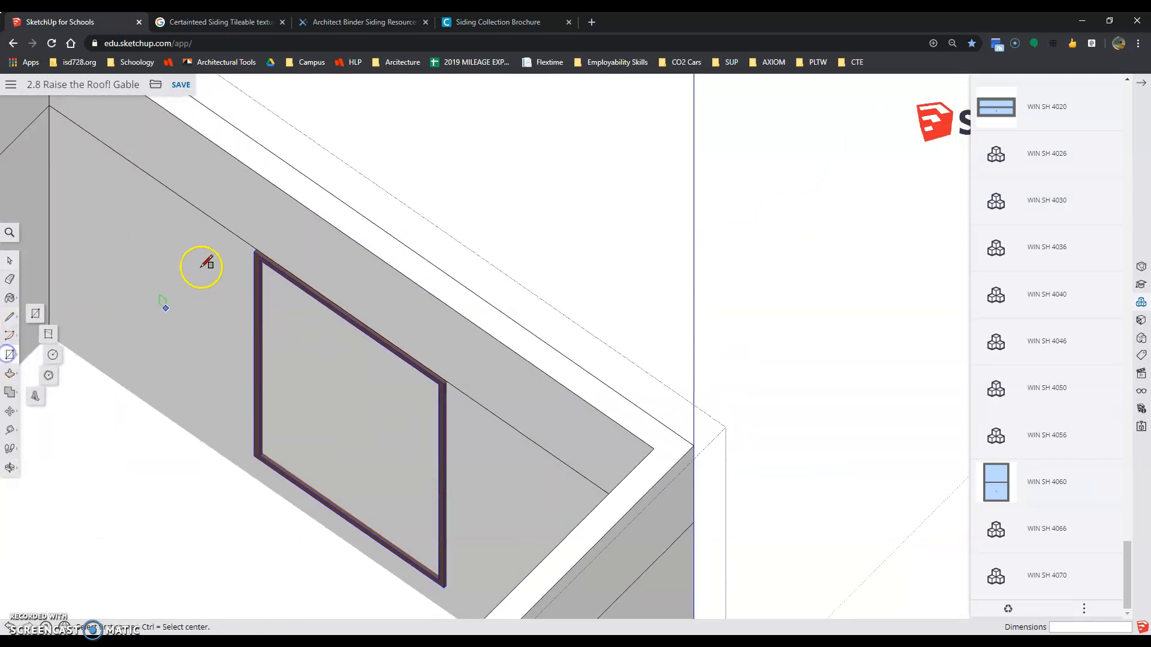
scroll(254, 252, up, 3)
click(257, 241)
scroll(257, 243, down, 5)
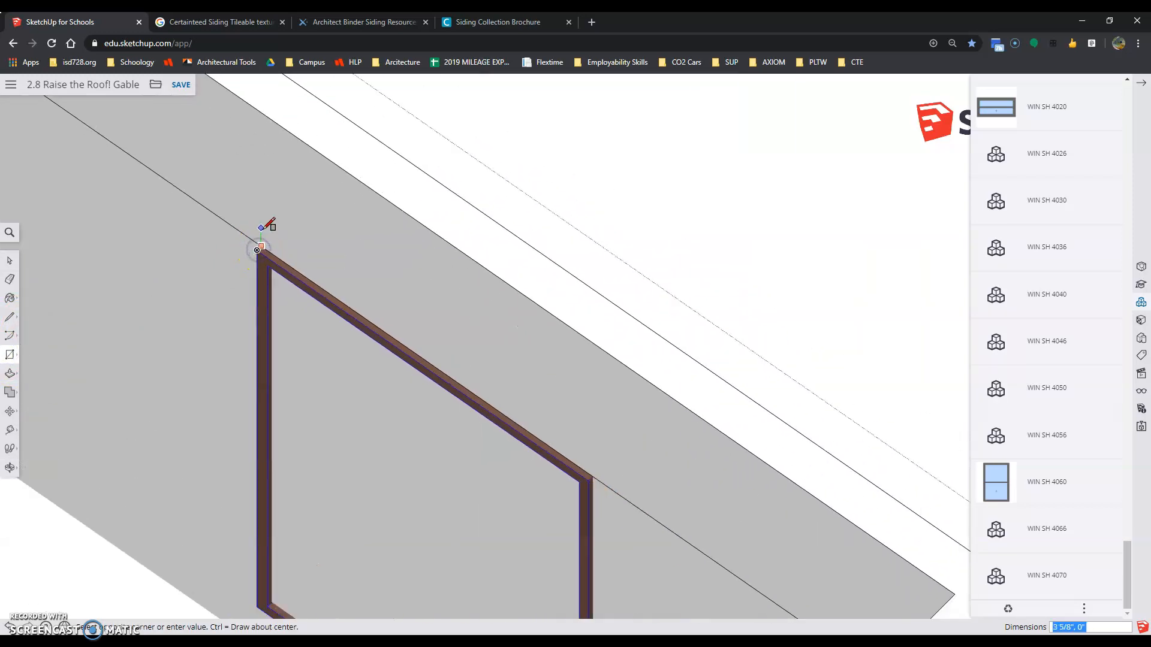
scroll(354, 461, up, 5)
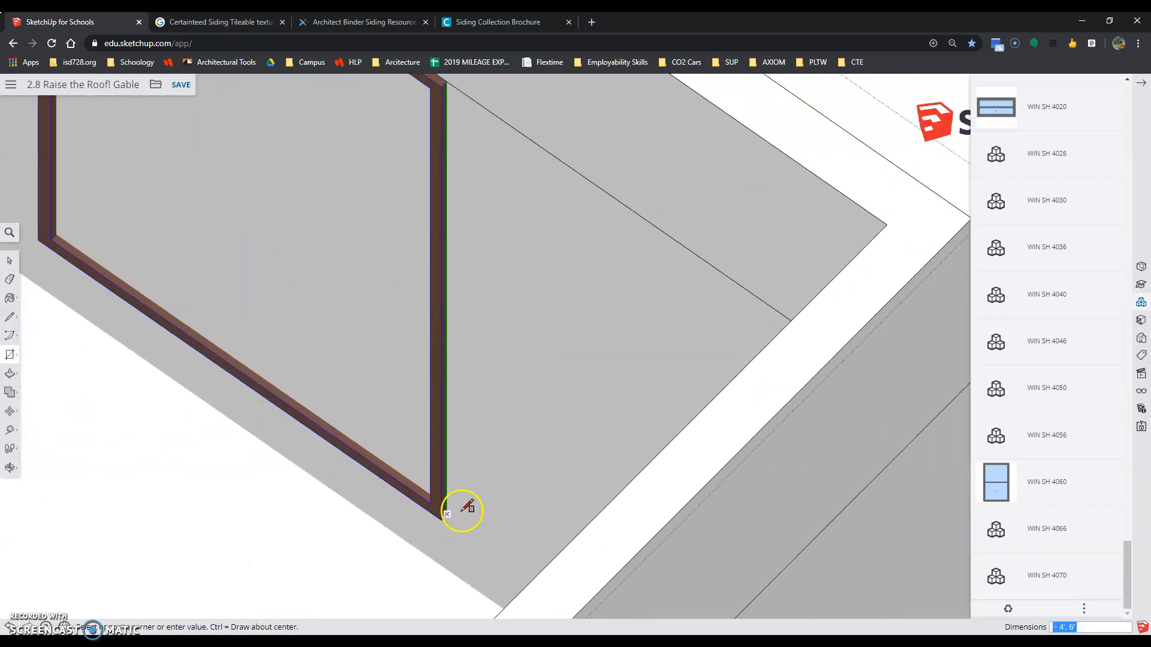
click(450, 514)
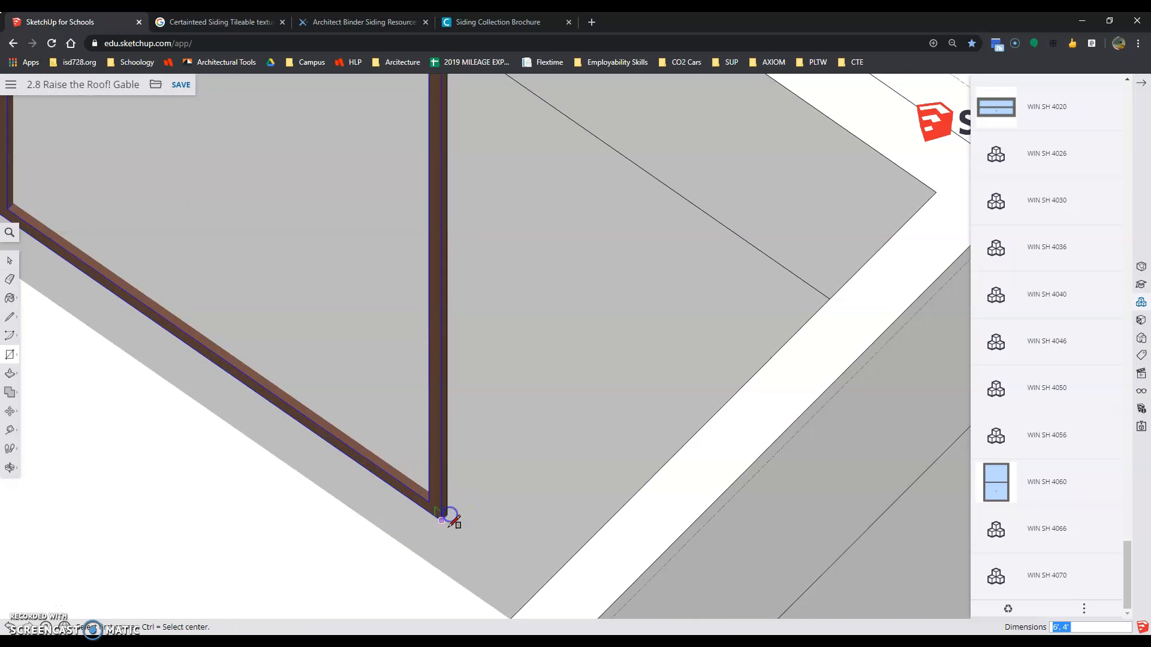
Push the 6' by 4' rectangle 5 1/2" through the front wall to cut the master bedroom window opening
scroll(264, 503, down, 5)
scroll(236, 512, down, 5)
click(10, 373)
click(247, 394)
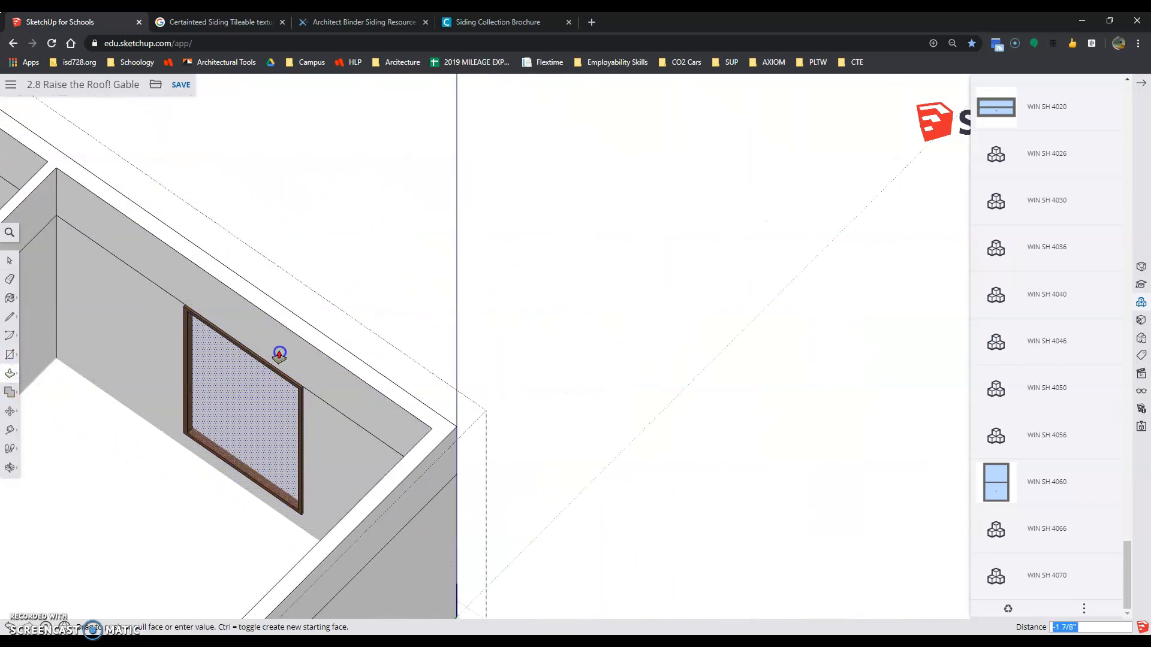
click(303, 325)
Inspect the master bedroom window opening from outside and check the simple floor plan for the living room window sizes
middle_drag(394, 509, 291, 442)
scroll(296, 442, down, 6)
scroll(841, 401, up, 1)
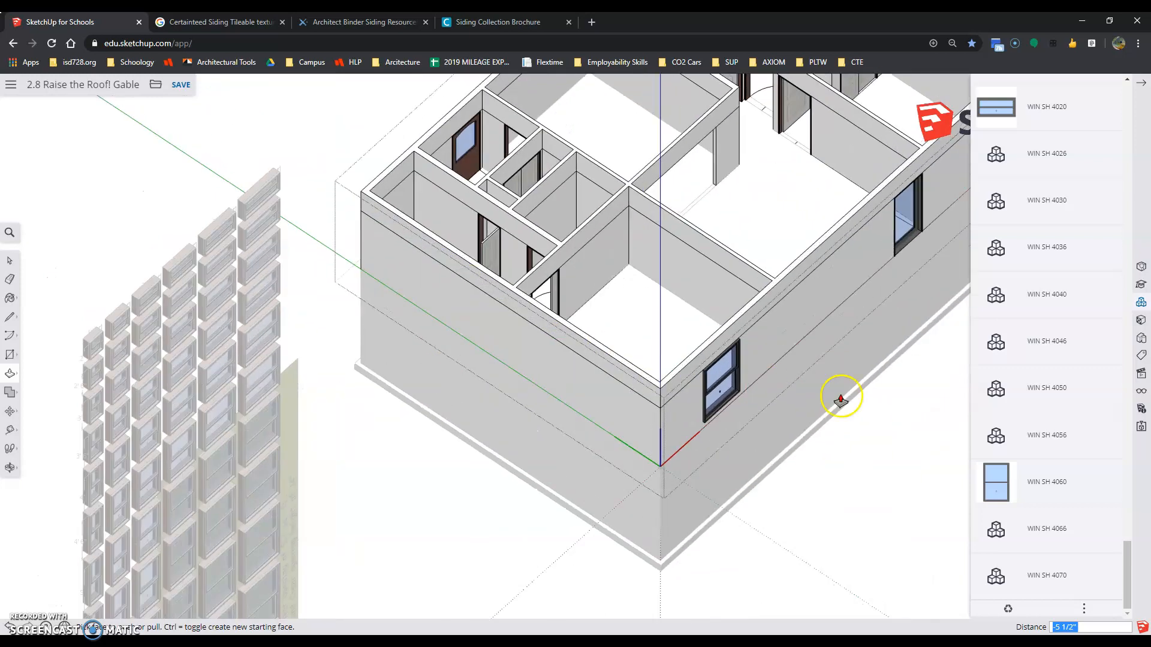
scroll(841, 401, up, 5)
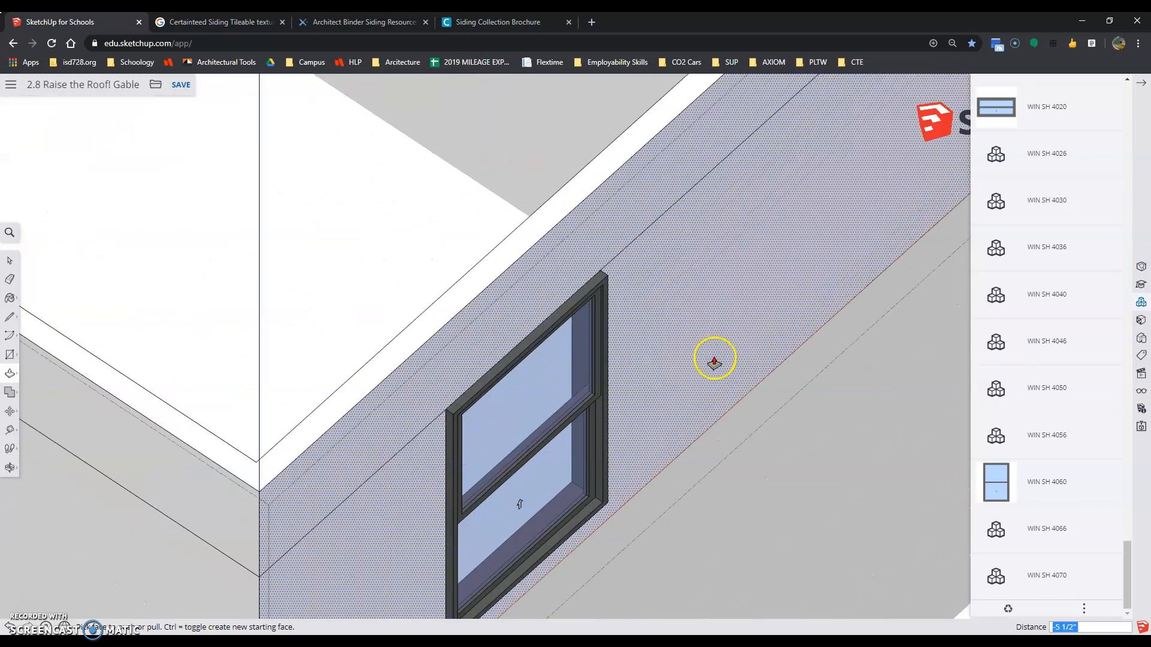
scroll(311, 440, down, 6)
middle_drag(390, 469, 180, 398)
middle_drag(517, 408, 478, 403)
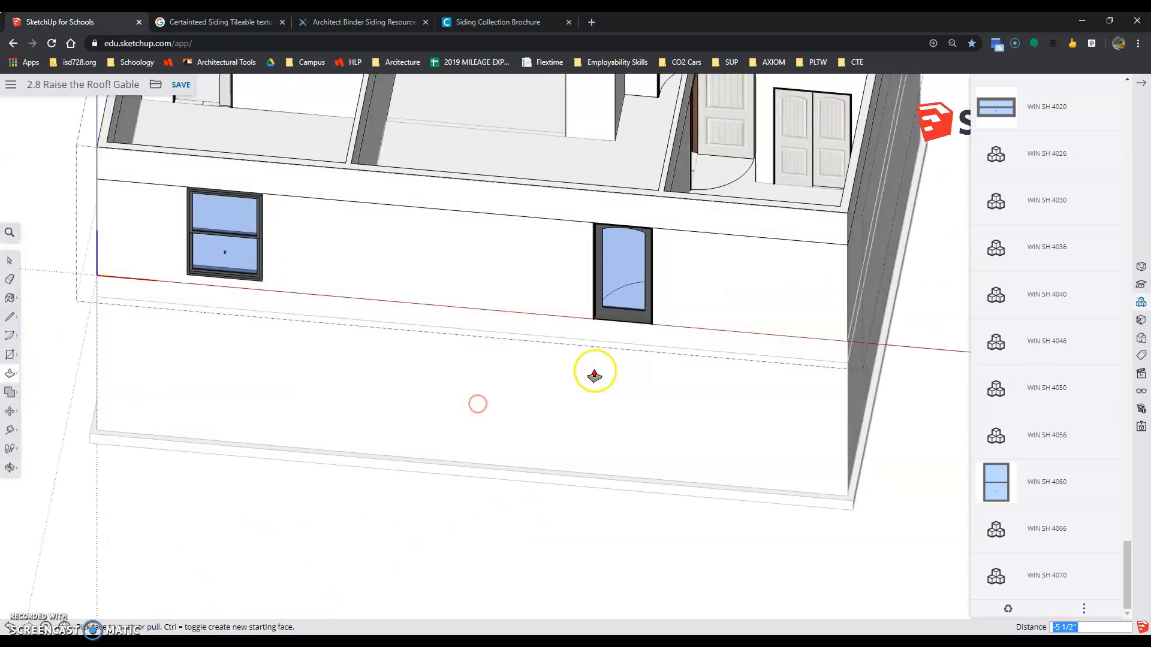
scroll(369, 131, up, 2)
scroll(457, 205, down, 6)
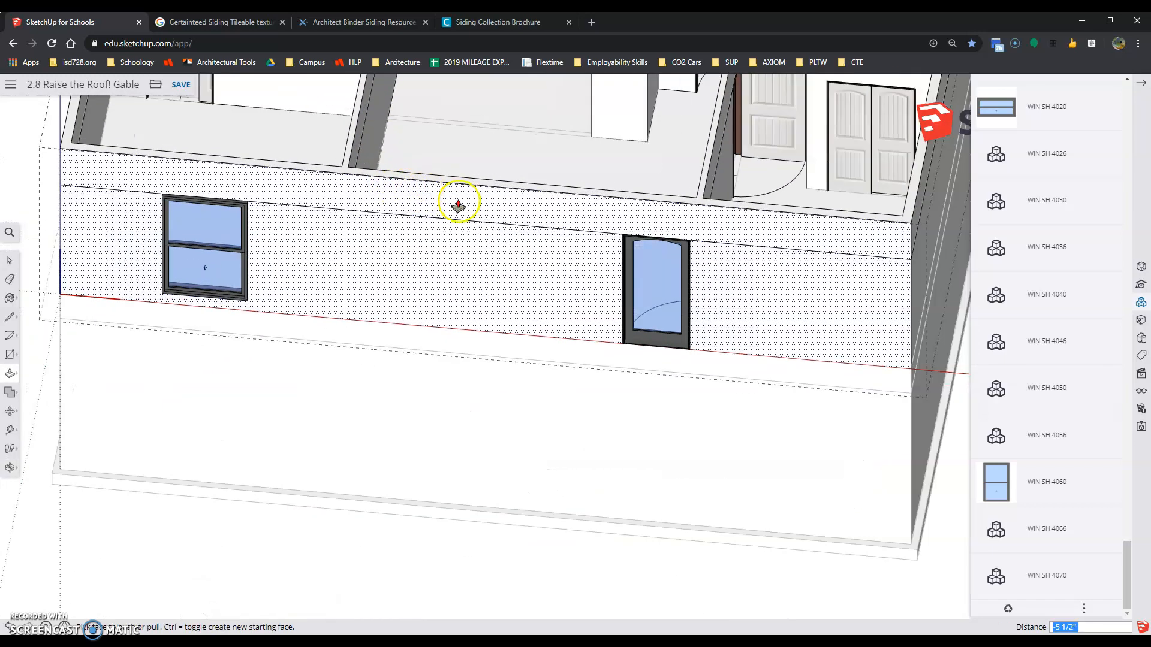
scroll(598, 292, down, 5)
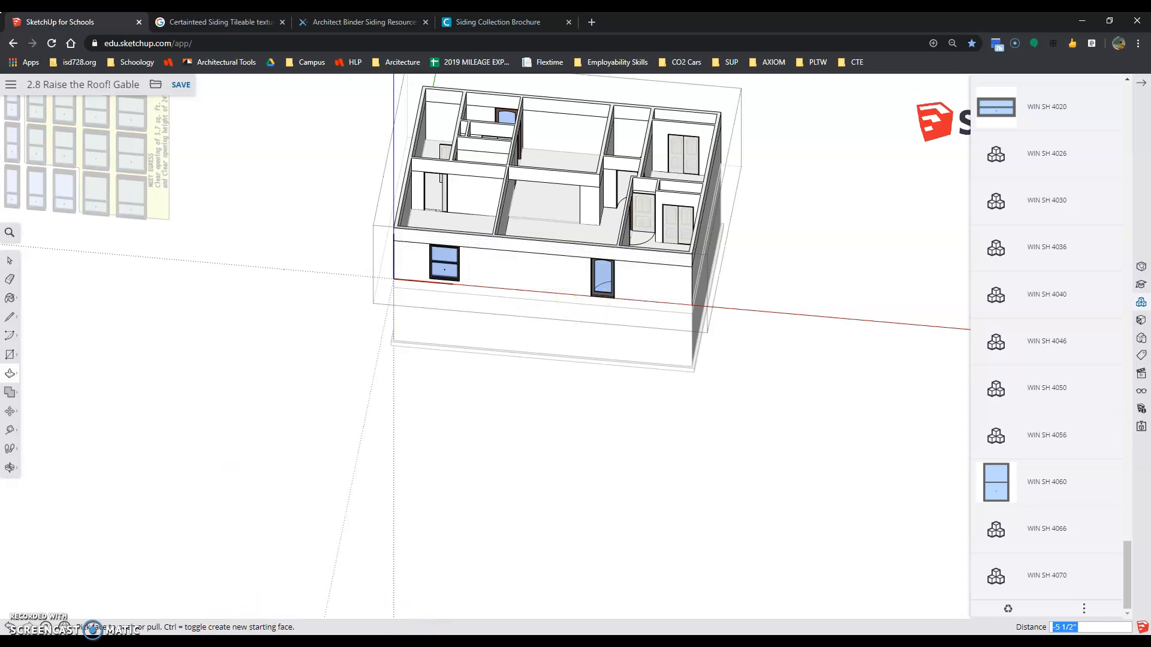
key(alt+Tab)
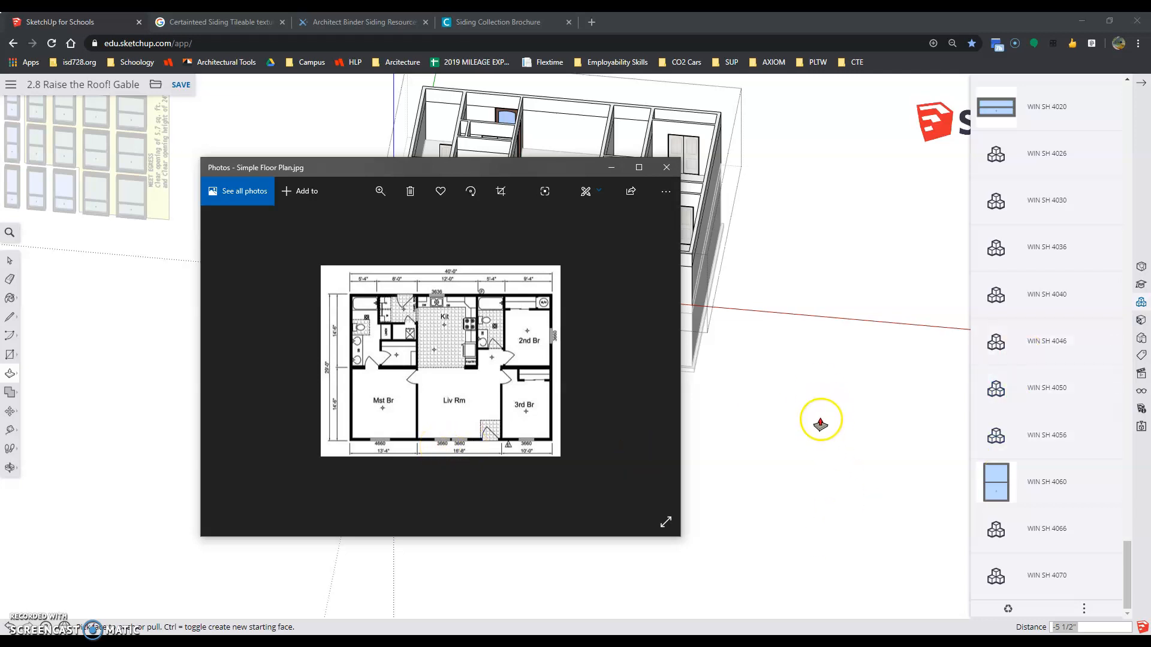
click(786, 521)
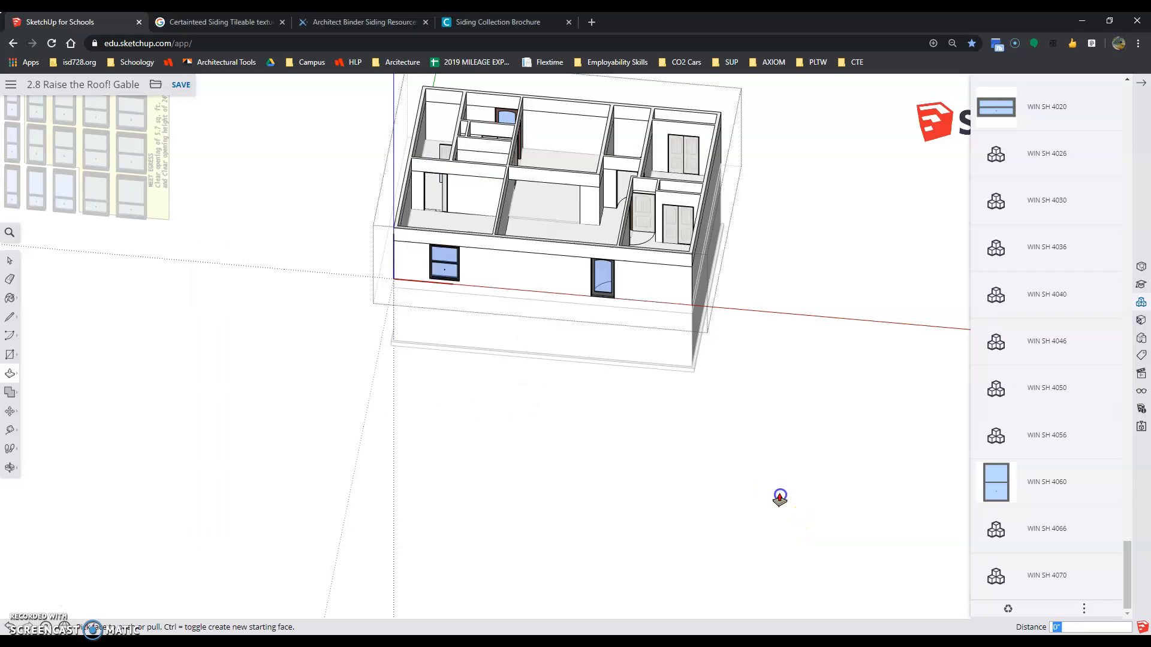
Place a WIN SH 3060 window at the header line of the living room's front wall
scroll(476, 217, up, 2)
scroll(476, 217, up, 3)
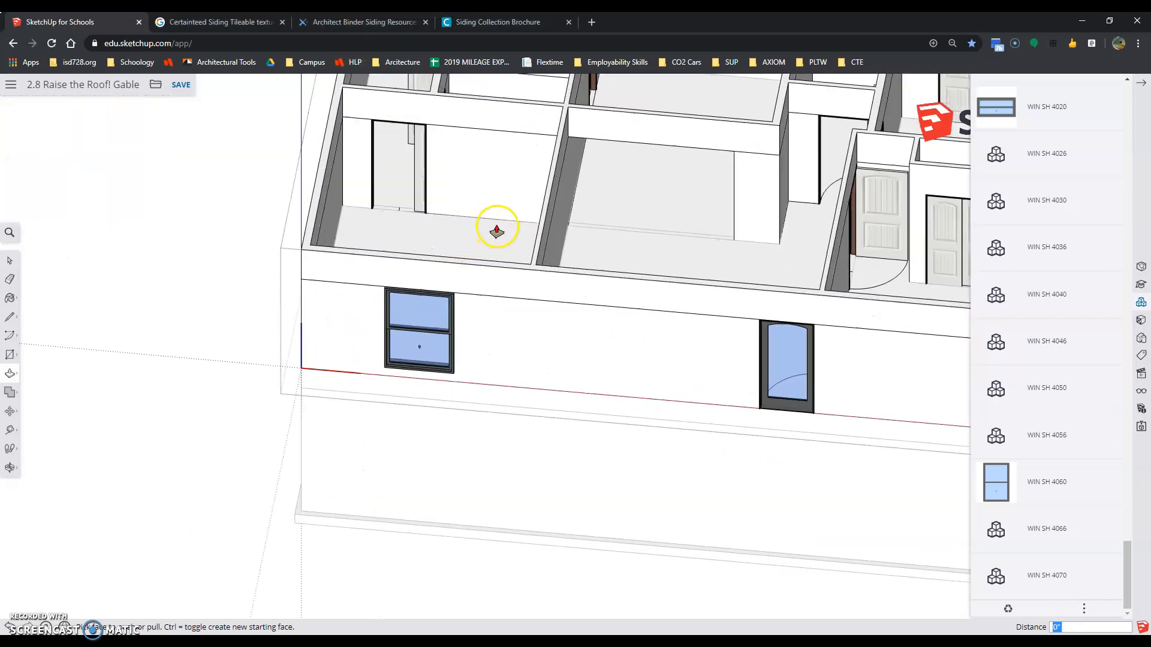
scroll(1075, 262, up, 5)
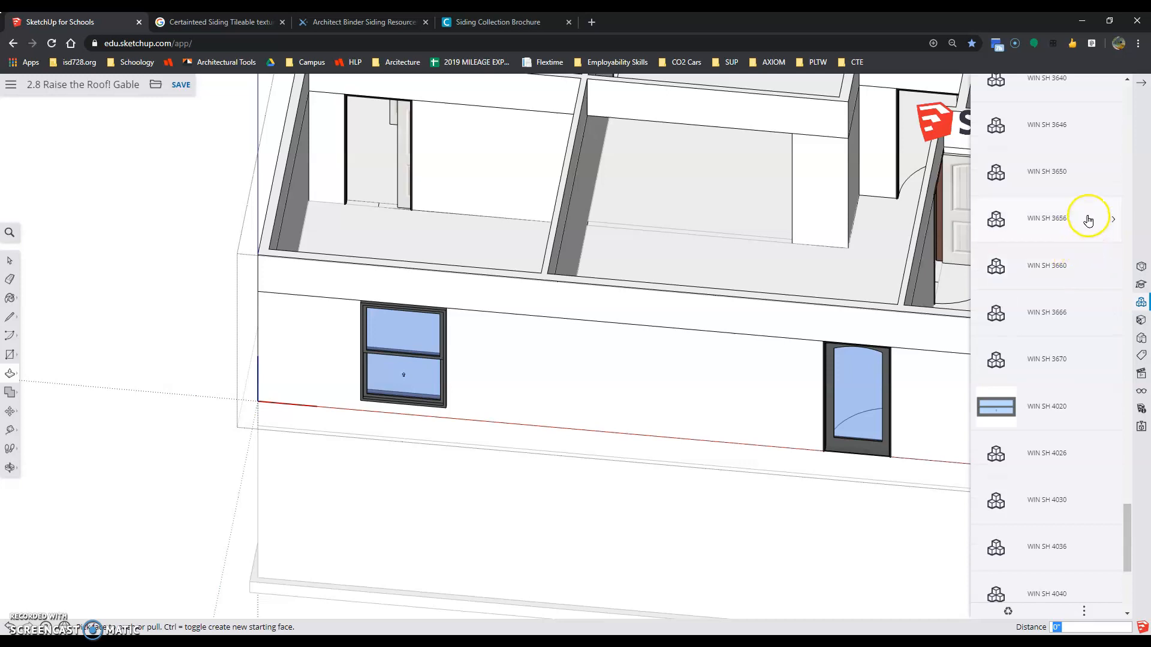
scroll(1087, 220, up, 5)
scroll(1078, 157, up, 4)
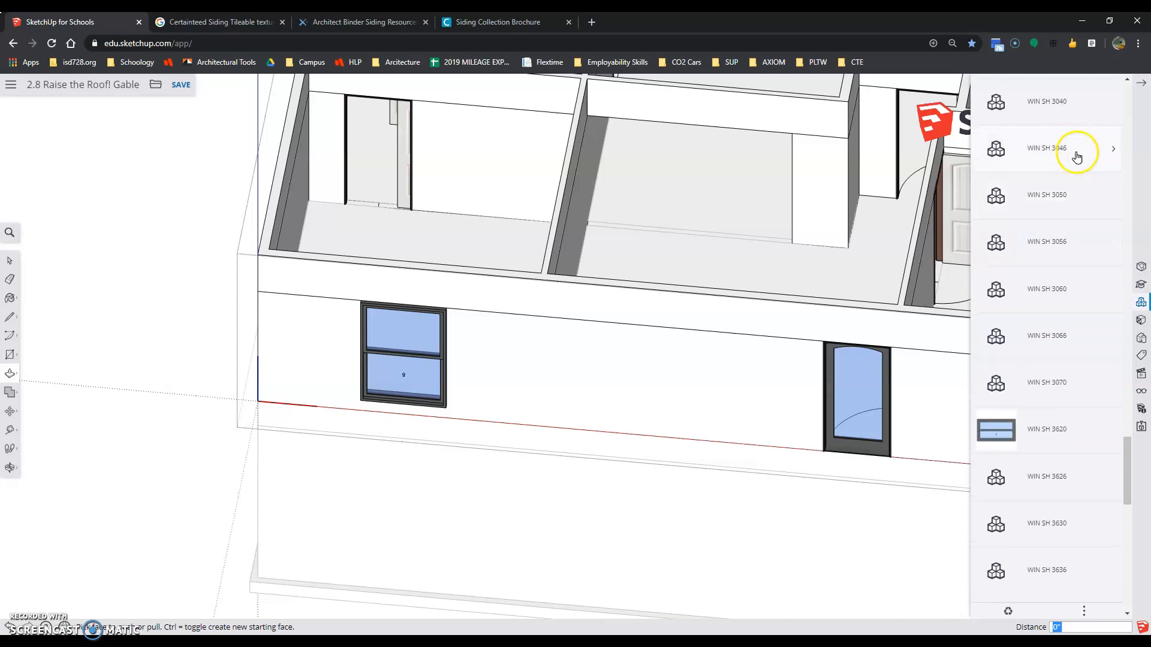
click(1013, 288)
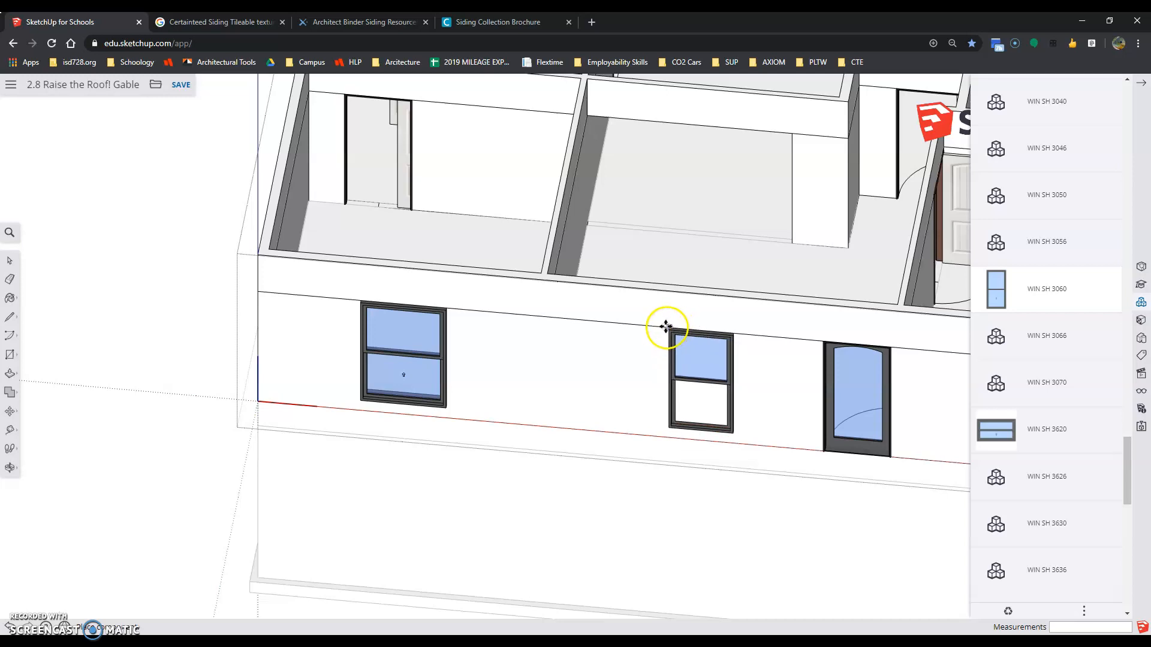
click(603, 325)
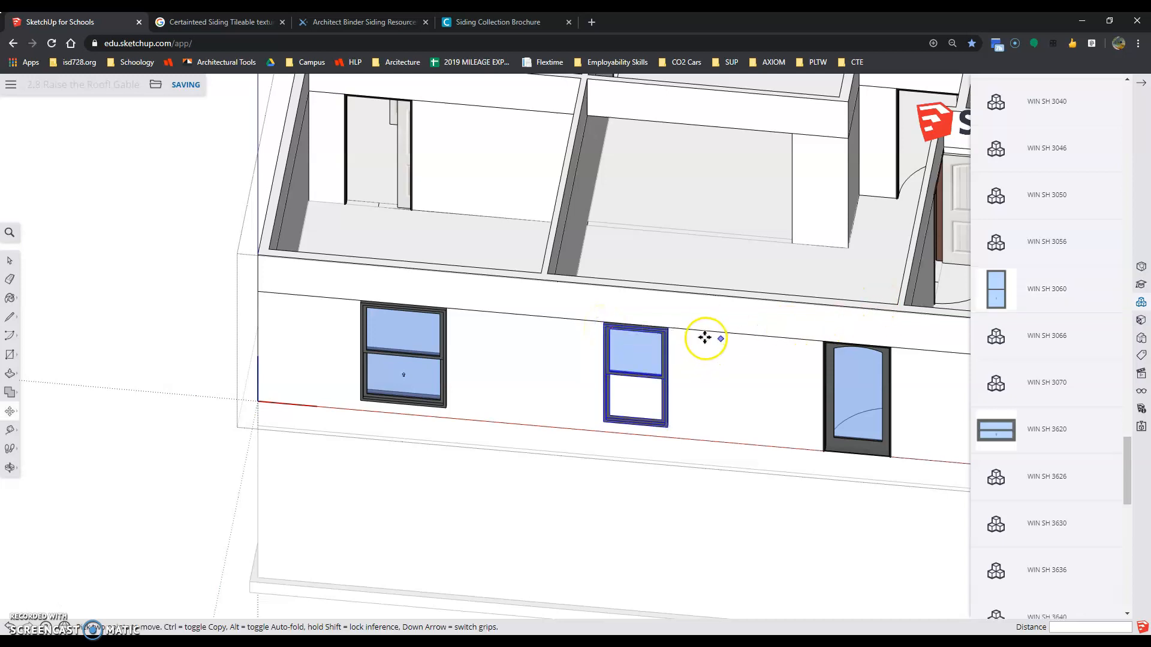
Place a second WIN SH 3060 window beside the first and move it flush against the first one's frame
click(996, 295)
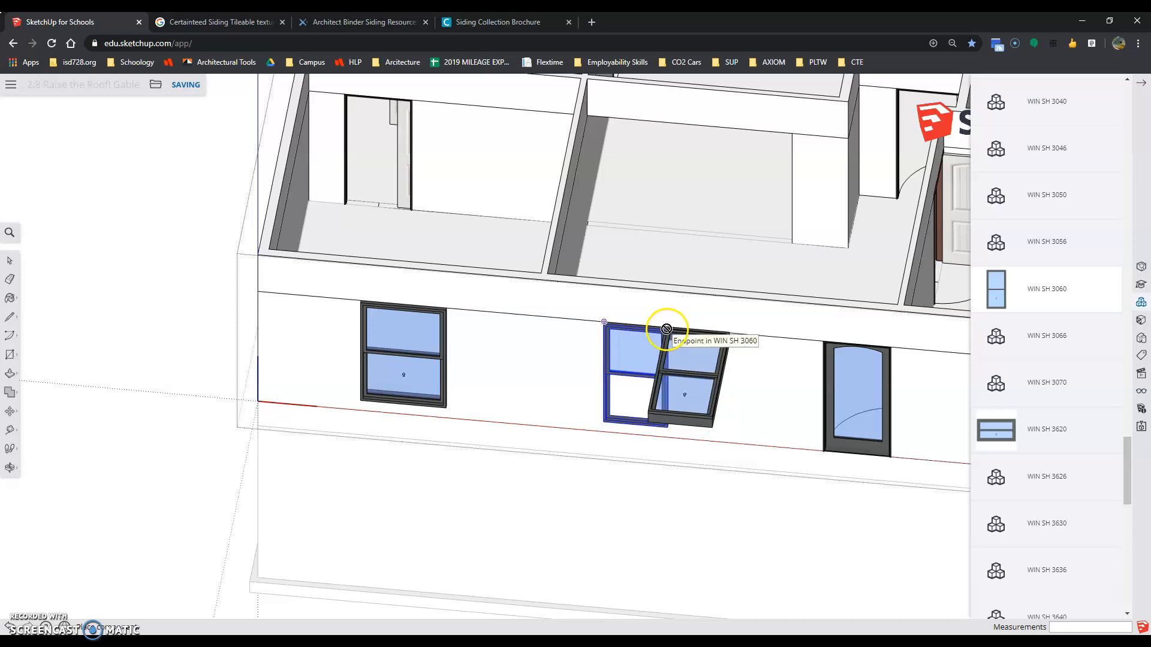
scroll(669, 329, up, 5)
scroll(676, 330, up, 4)
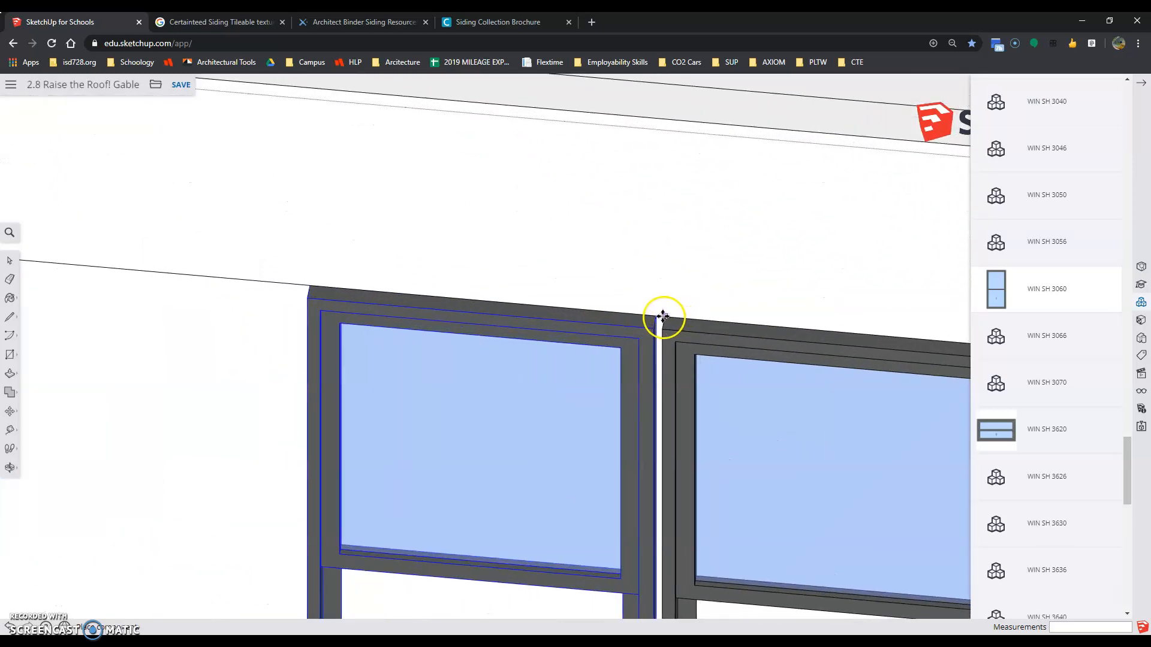
click(665, 315)
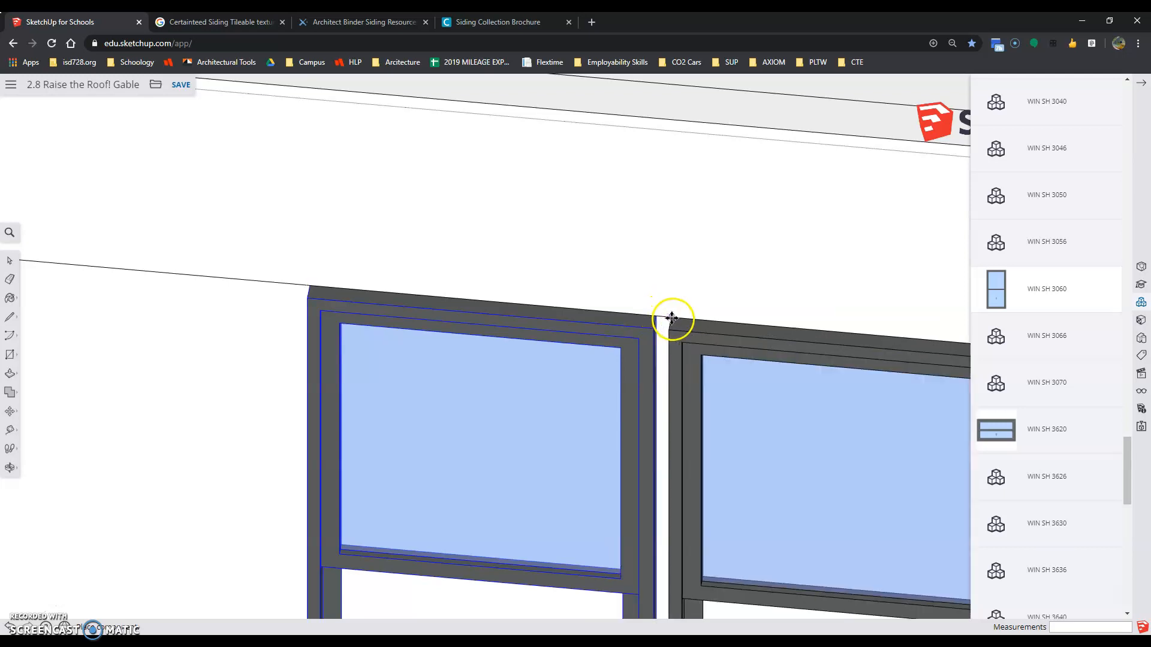
key(m)
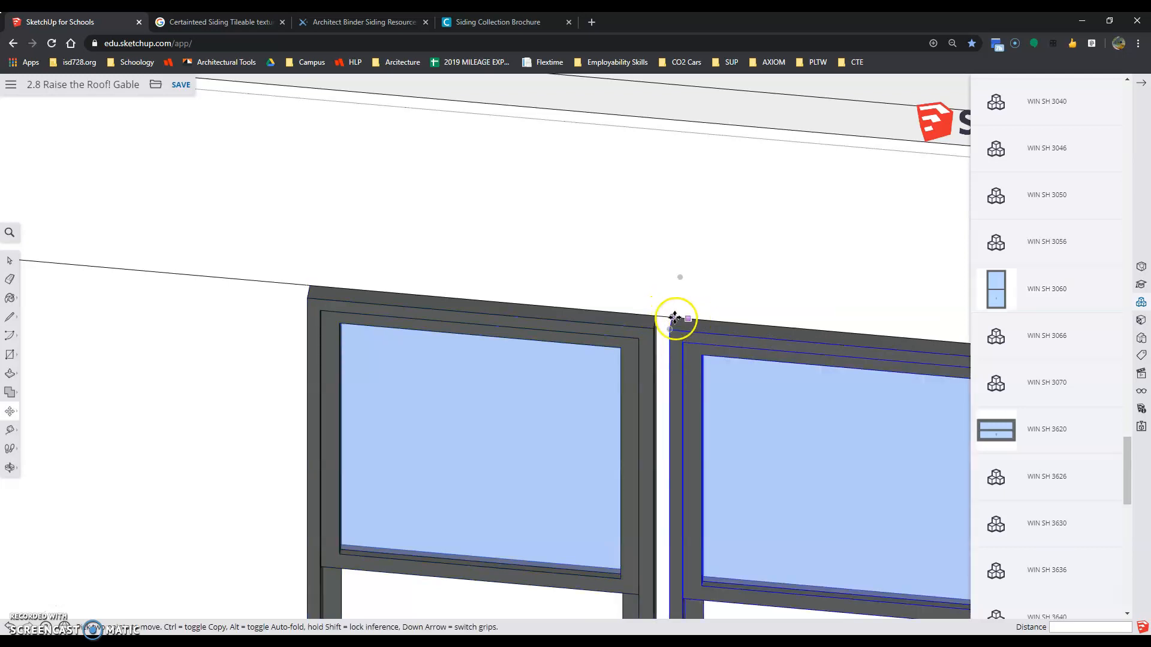
click(678, 314)
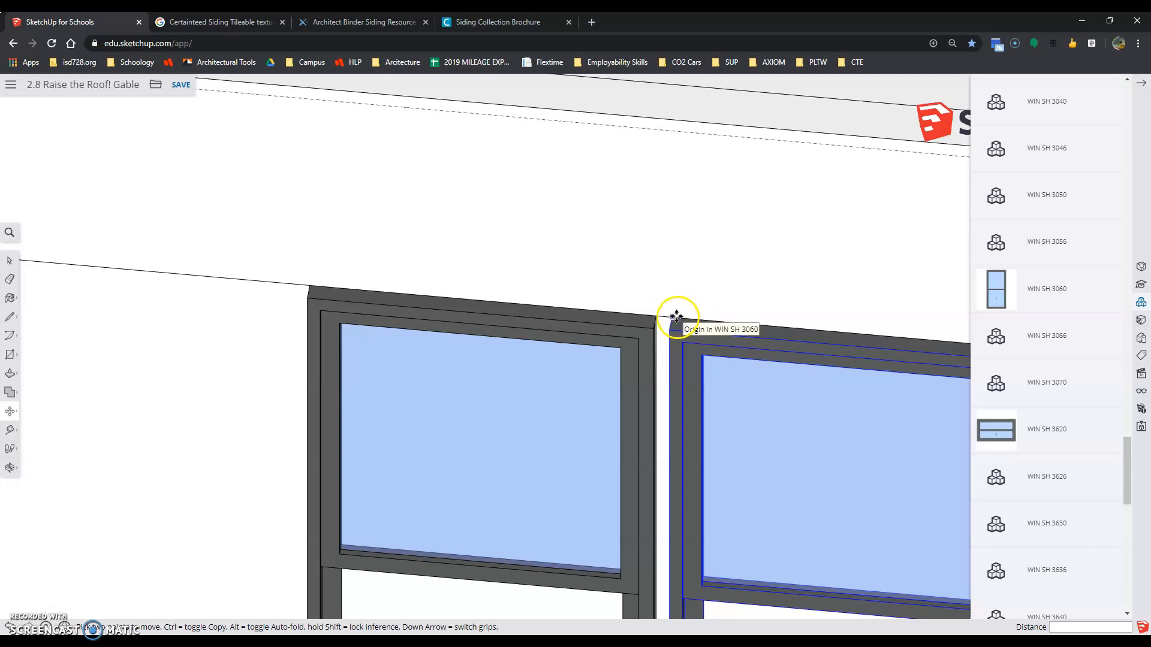
click(659, 317)
scroll(712, 286, down, 4)
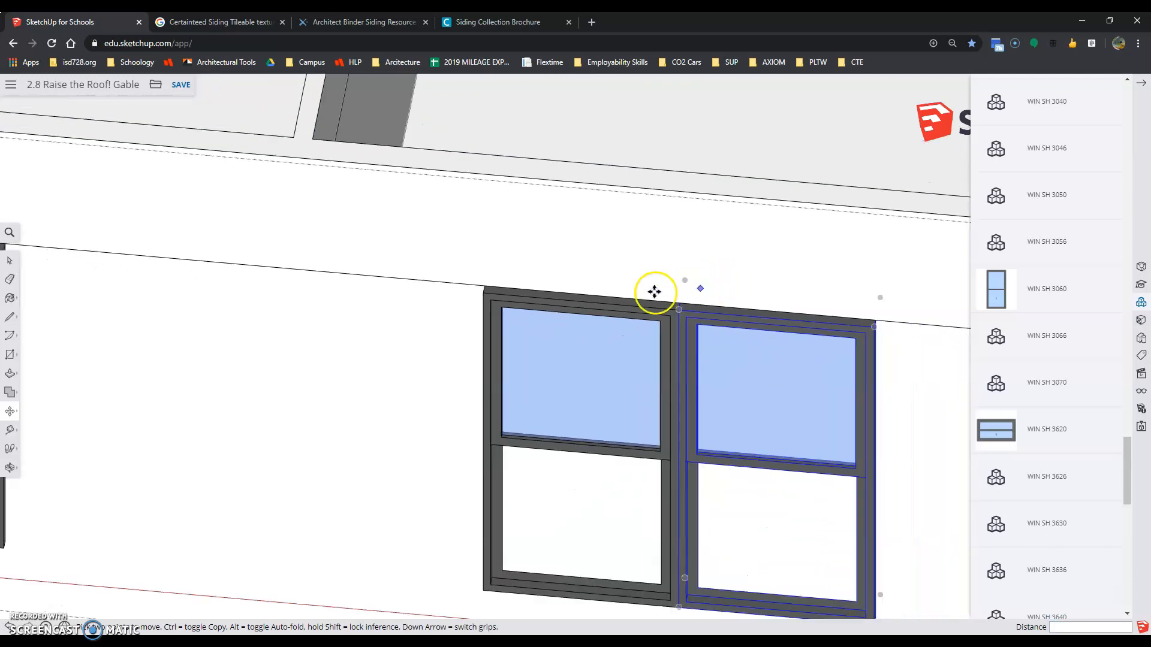
Combine the two adjacent WIN SH 3060 windows into one group
click(10, 256)
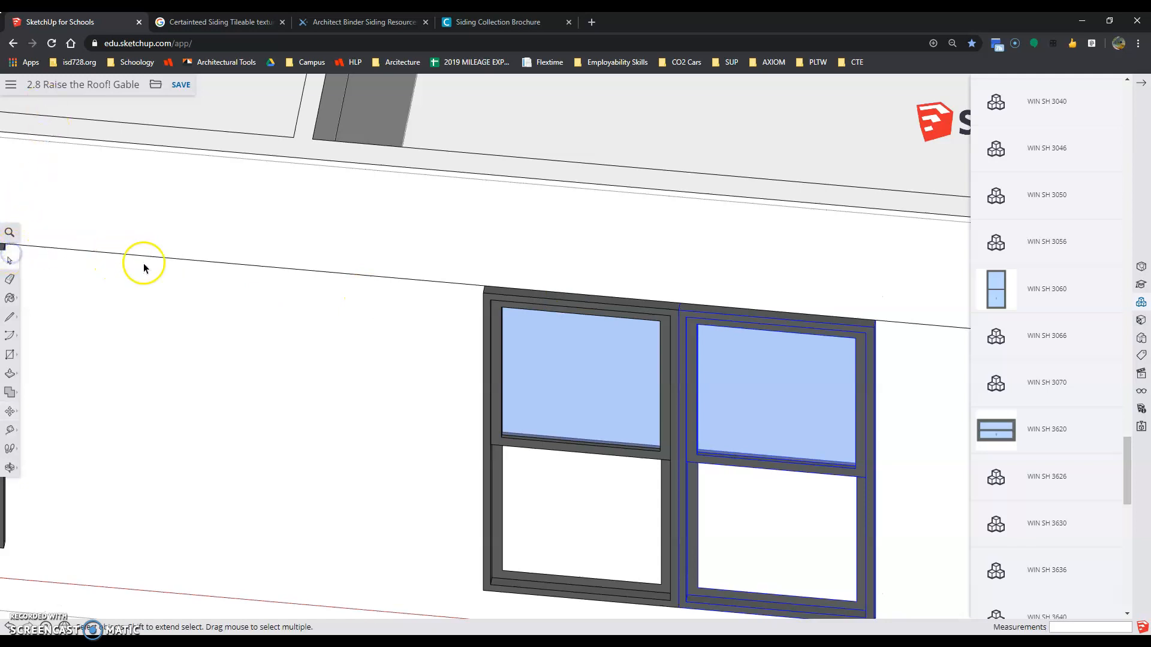
right_click(568, 307)
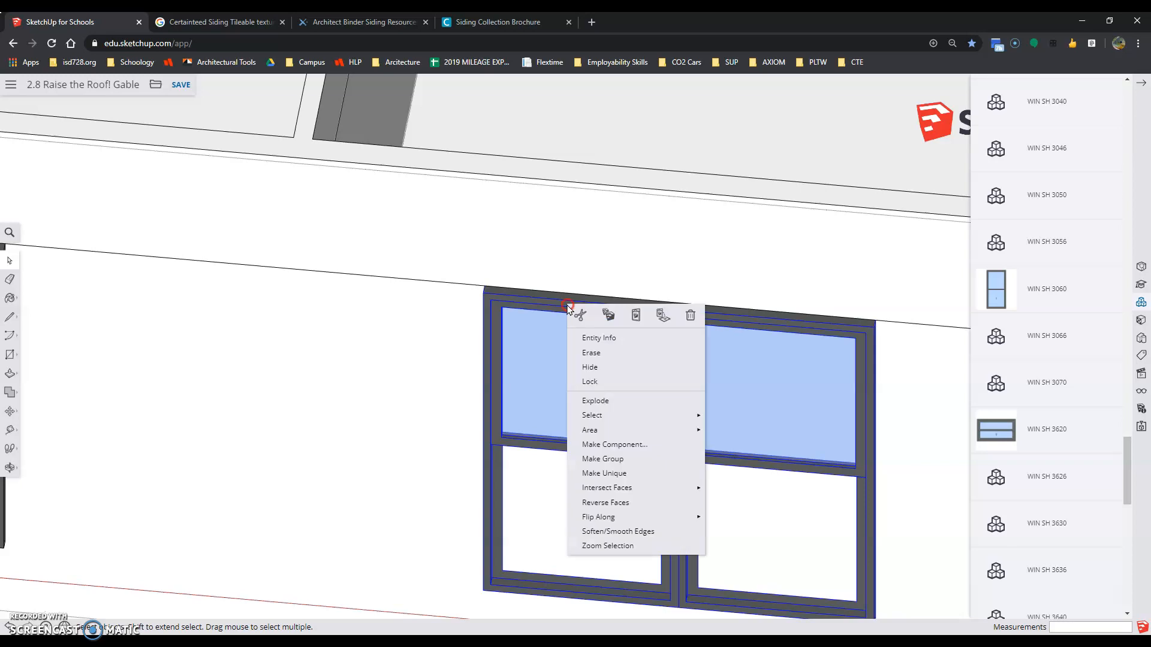
click(624, 461)
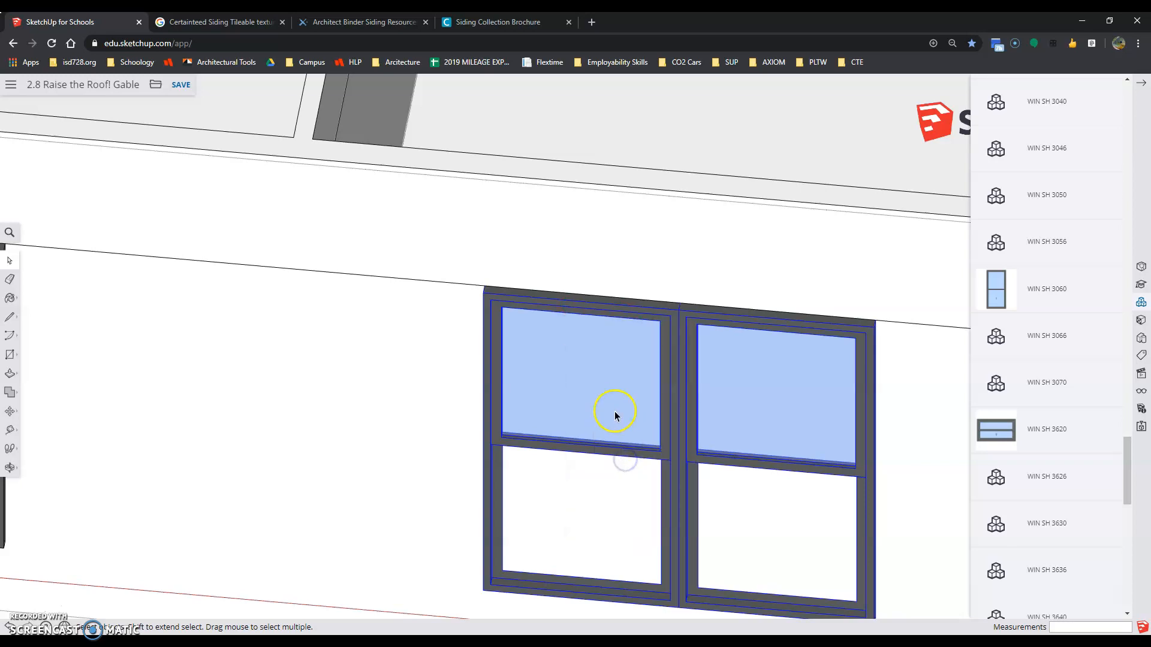
scroll(580, 395, down, 2)
click(396, 396)
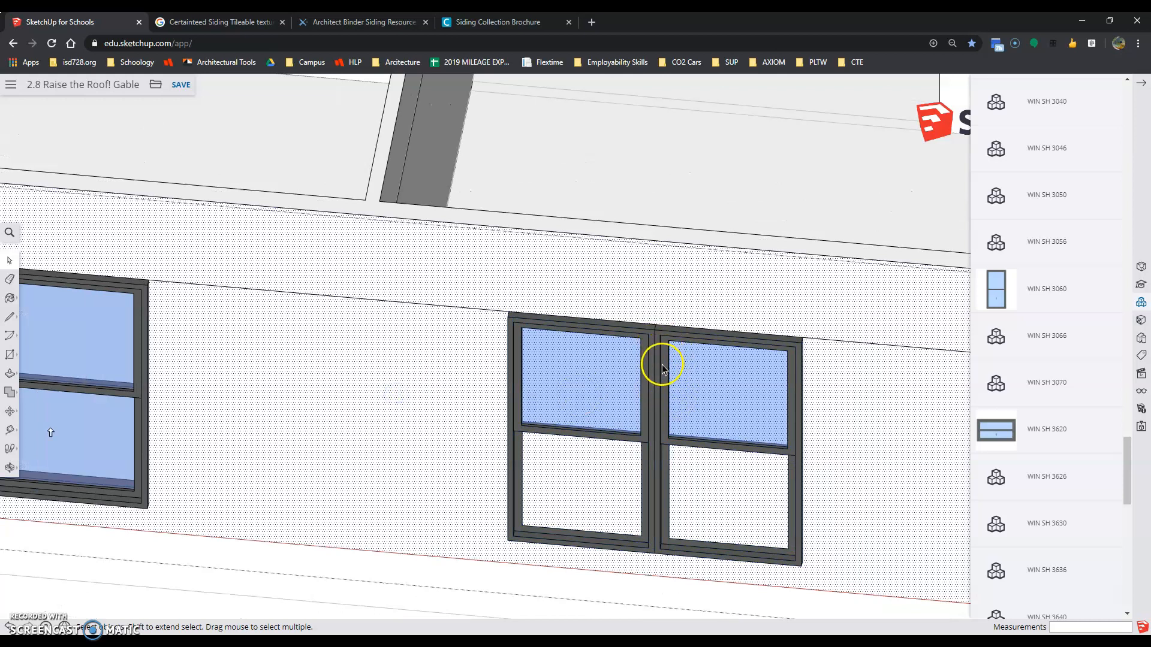
Draw a diagonal guide line about 13' 2" long inside the living room, from the front door's top corner to the wall's far top corner
scroll(665, 384, down, 3)
scroll(644, 359, down, 2)
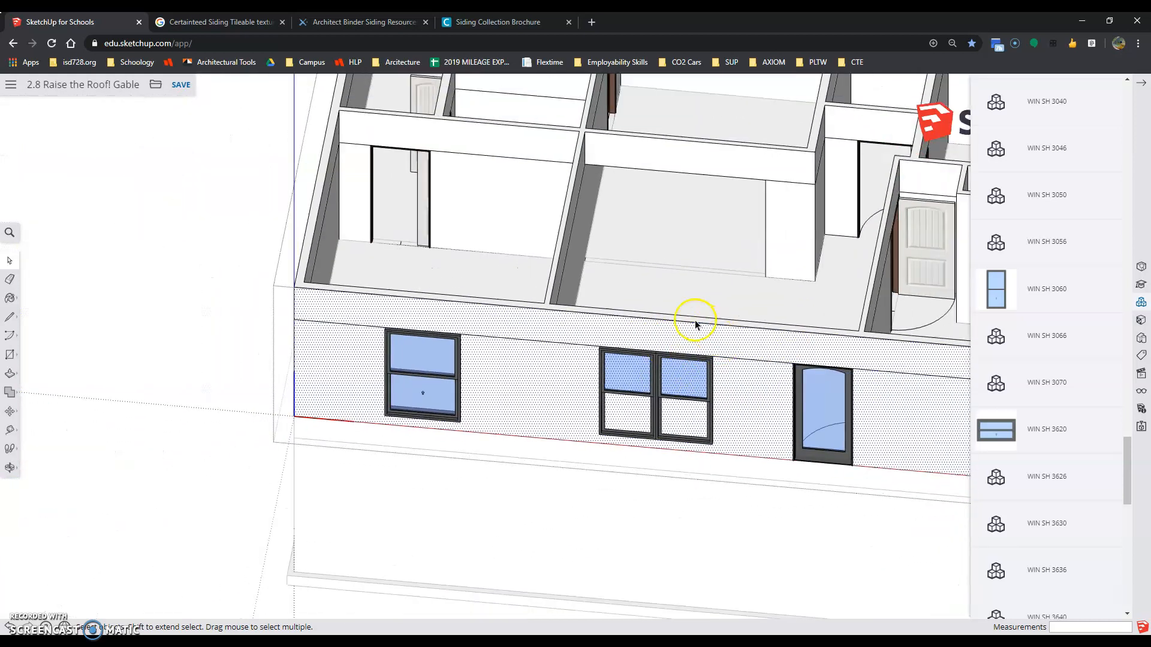
scroll(690, 324, up, 2)
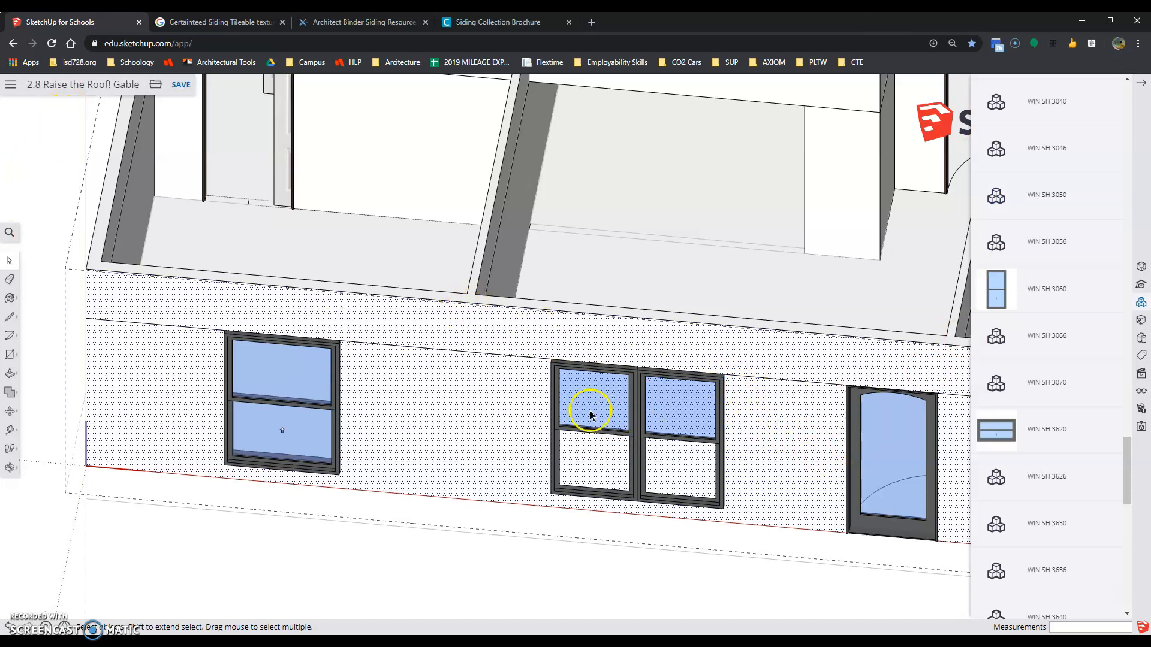
scroll(741, 420, down, 4)
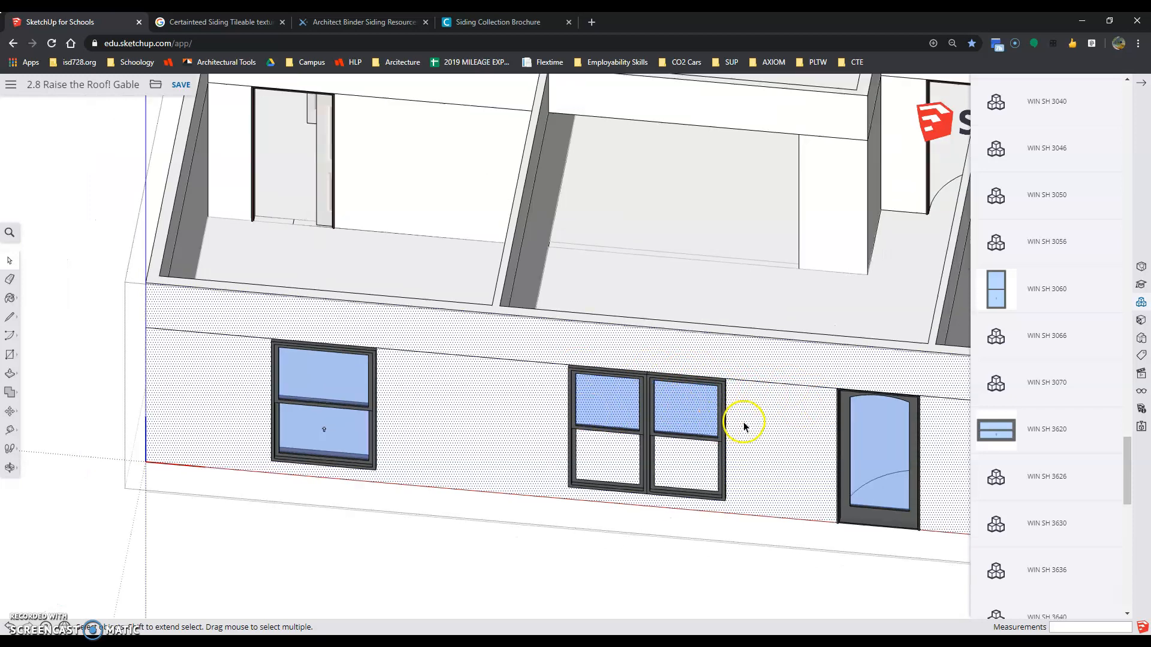
middle_drag(749, 427, 53, 440)
middle_drag(296, 449, 146, 463)
scroll(275, 318, down, 2)
scroll(190, 132, up, 3)
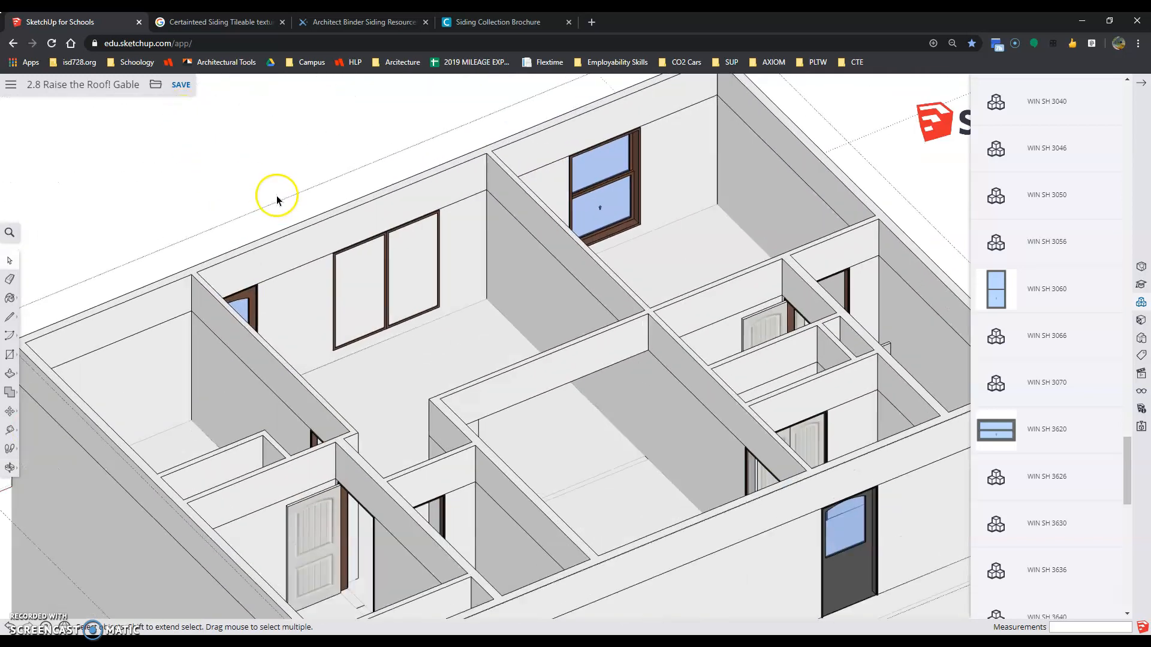
scroll(373, 257, up, 4)
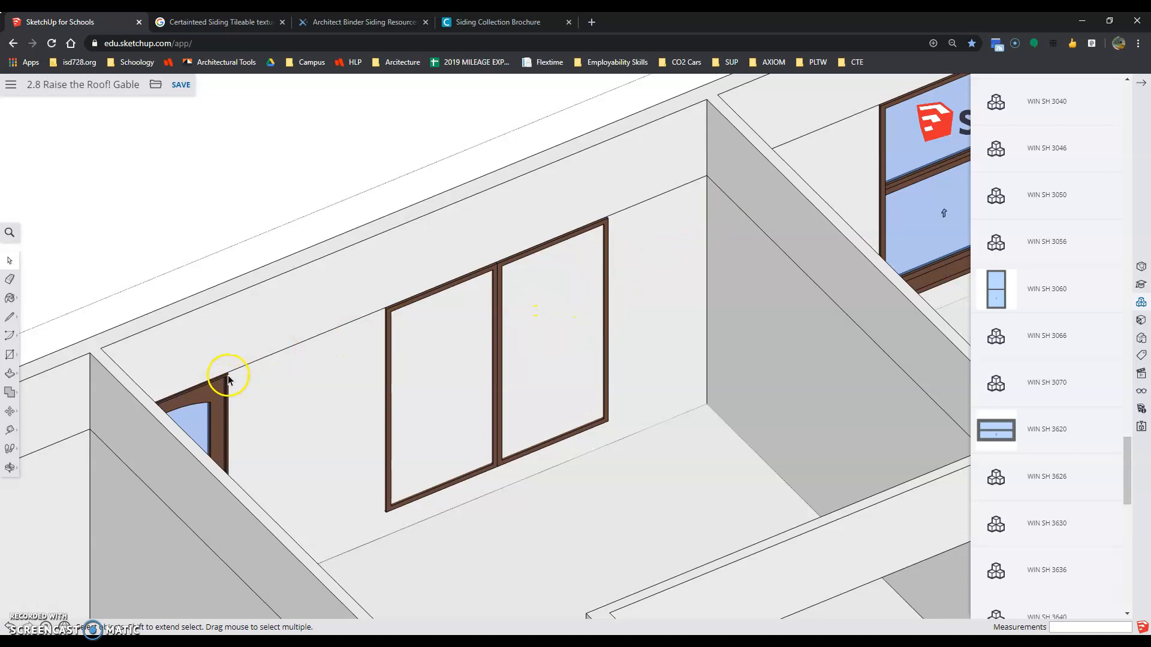
click(11, 319)
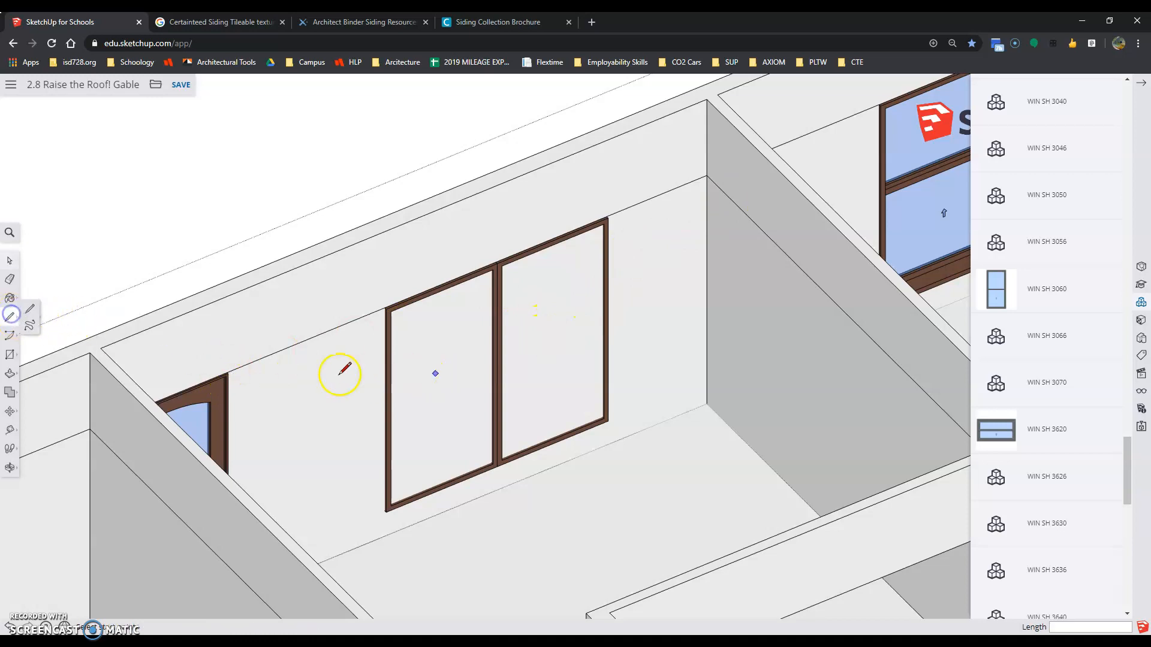
click(227, 372)
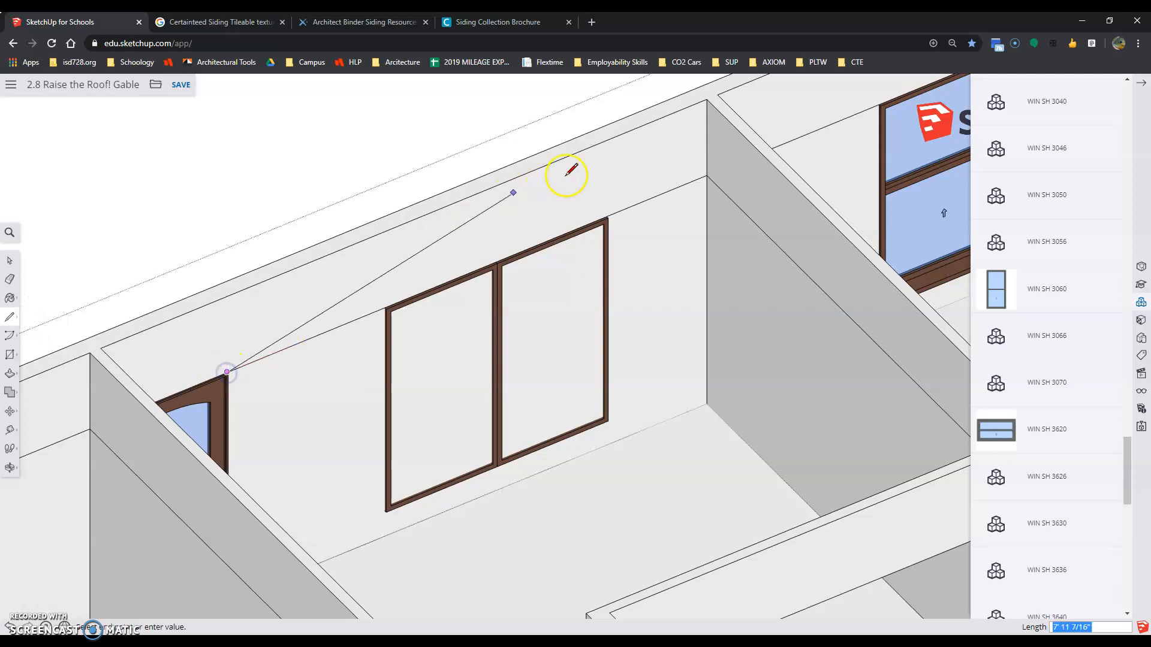
click(707, 100)
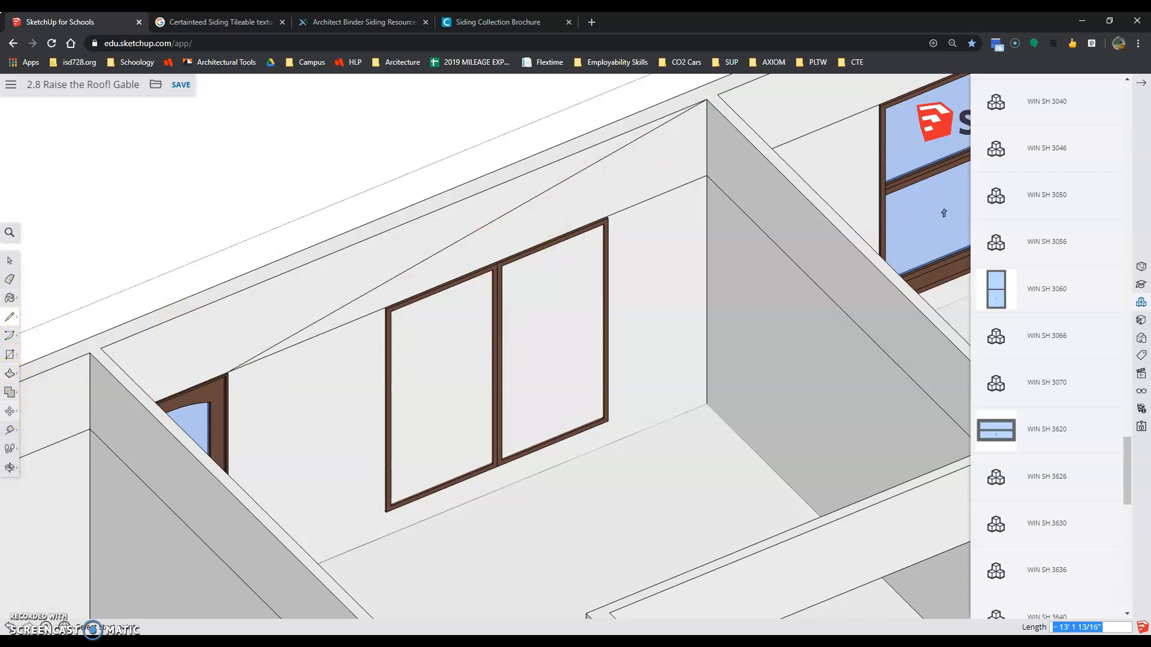
Move the paired window group along the living room's header line to center it on the diagonal guide line's midpoint, and erase that guide line
click(10, 261)
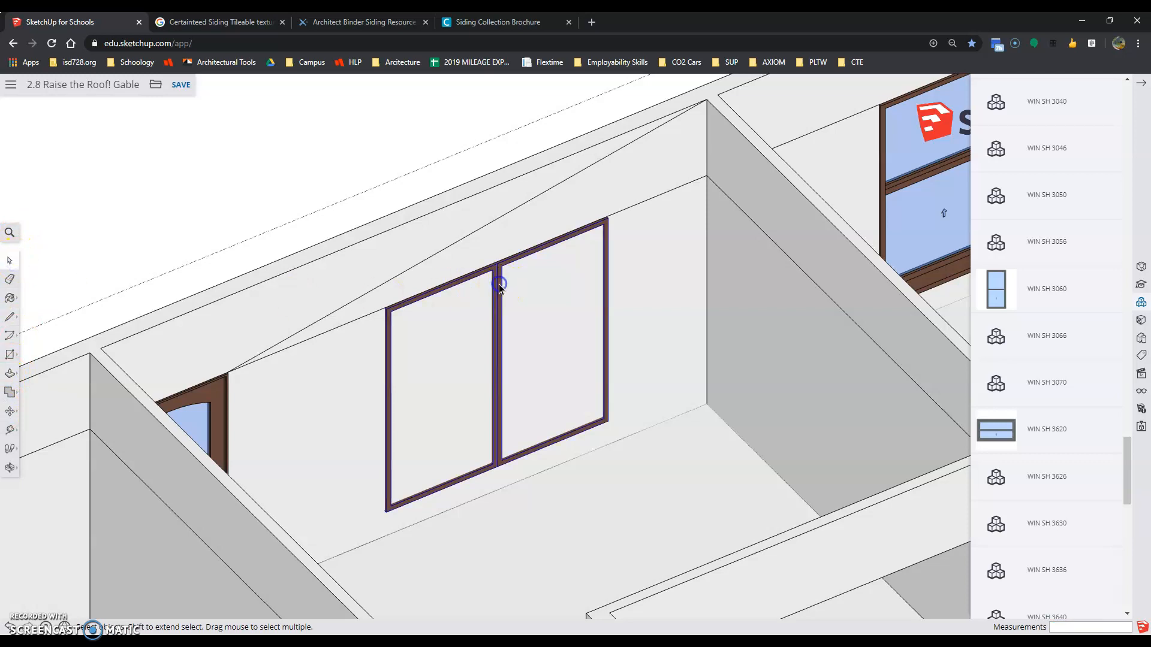
click(9, 412)
scroll(496, 264, up, 4)
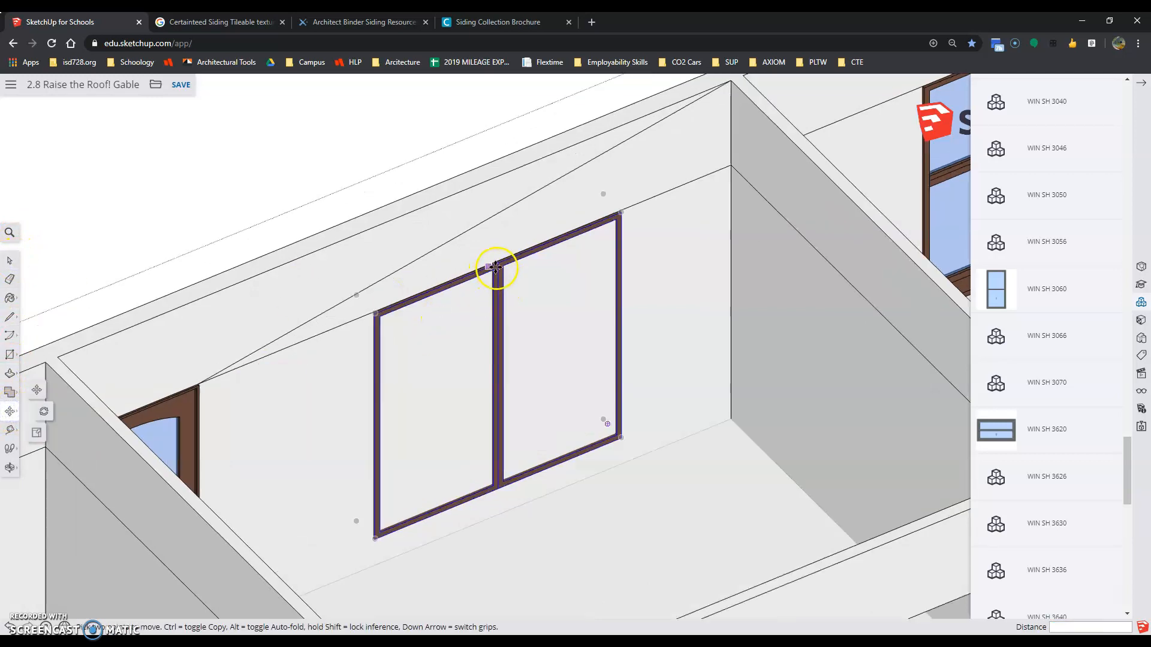
scroll(493, 252, up, 3)
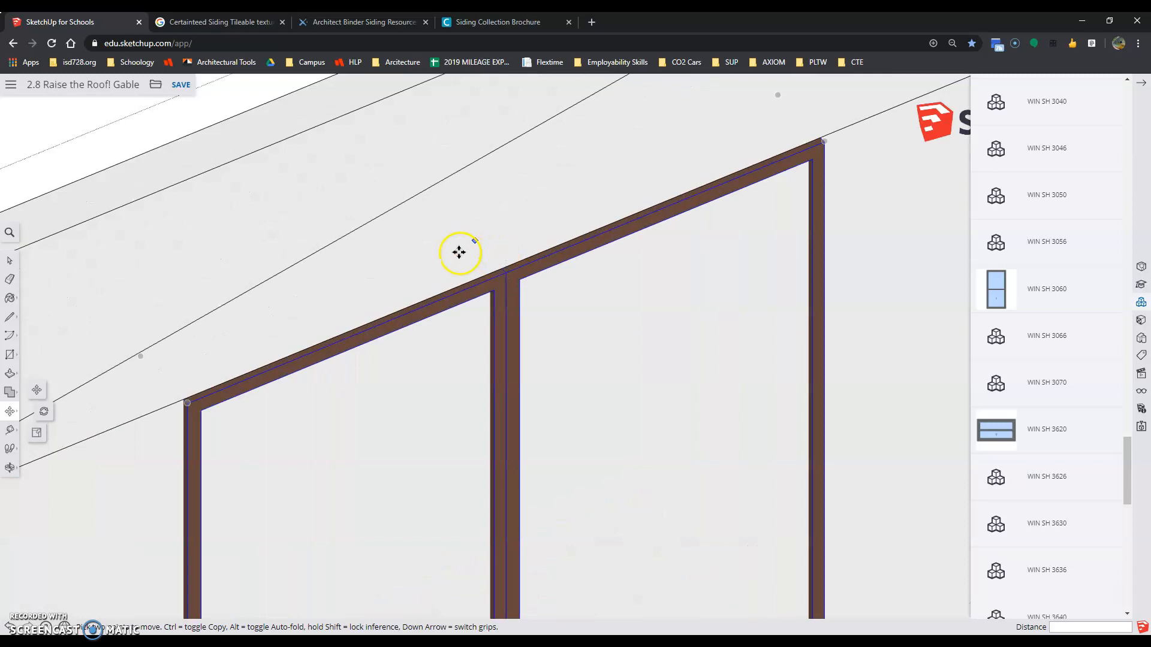
scroll(502, 265, up, 3)
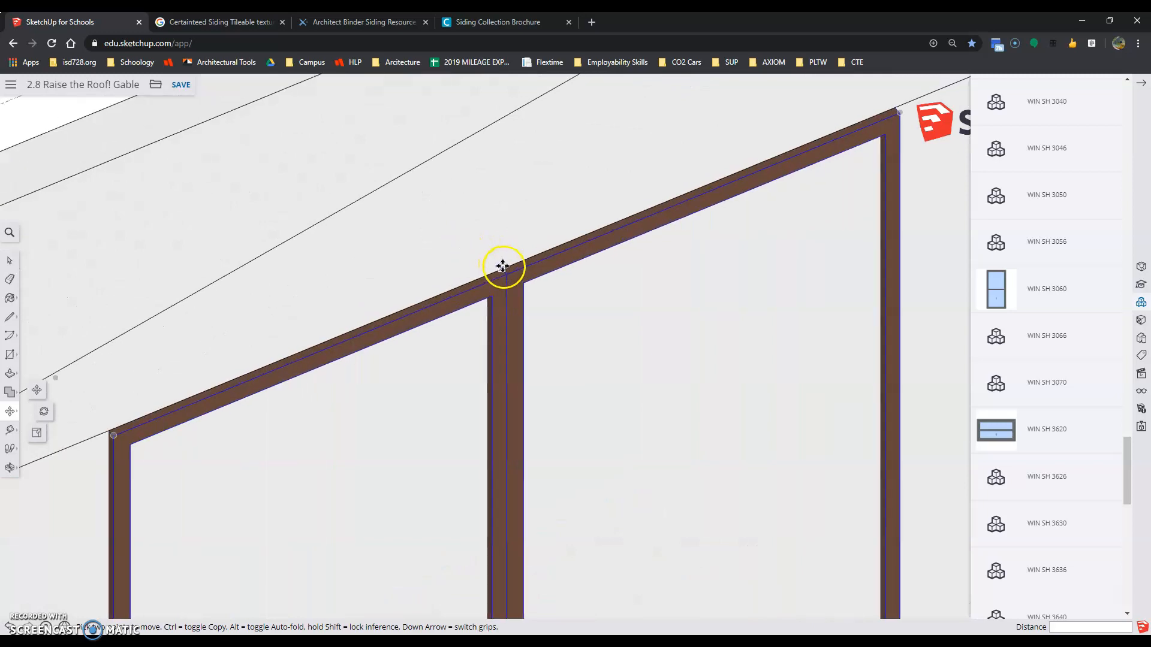
click(504, 271)
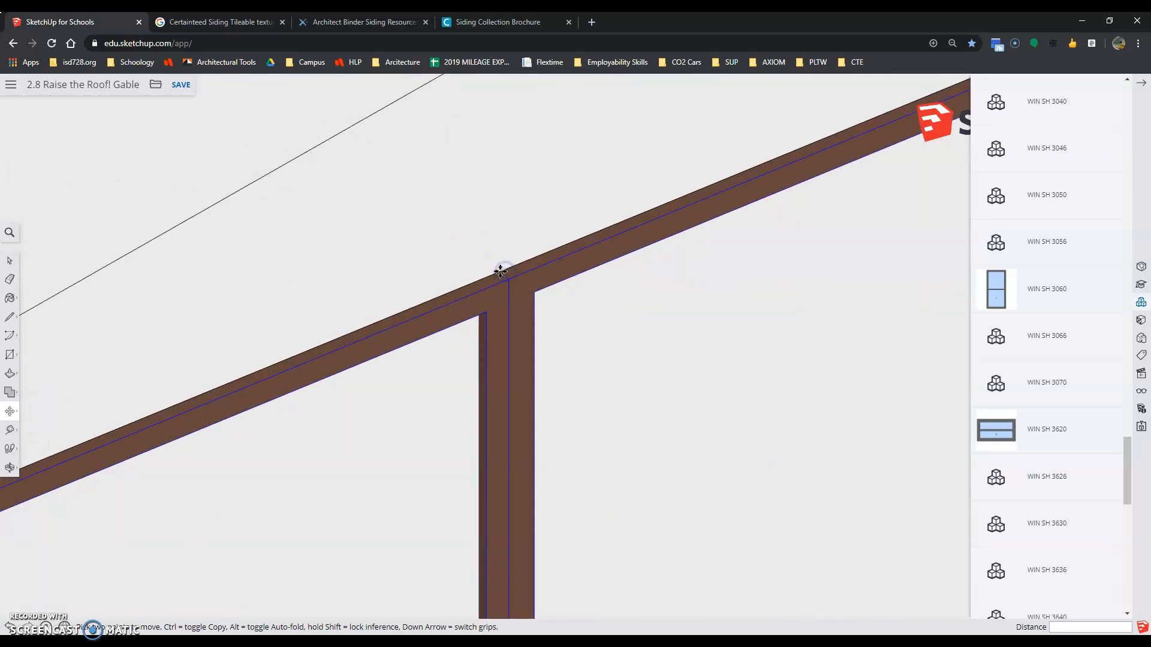
click(458, 290)
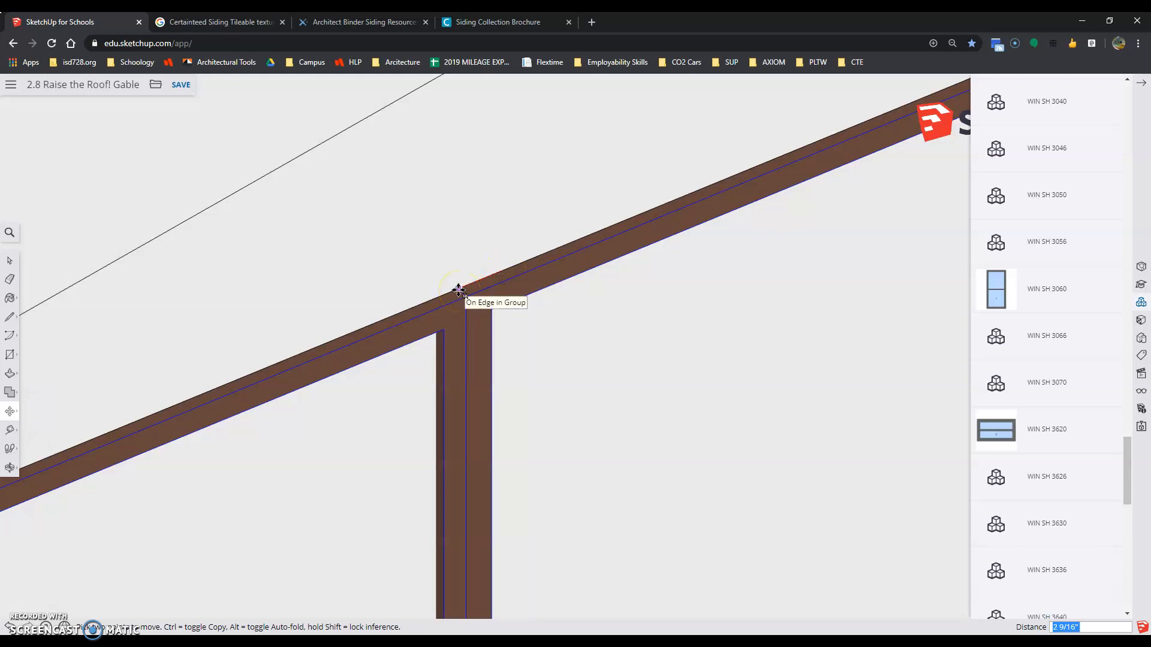
click(459, 291)
click(484, 275)
scroll(484, 276, down, 3)
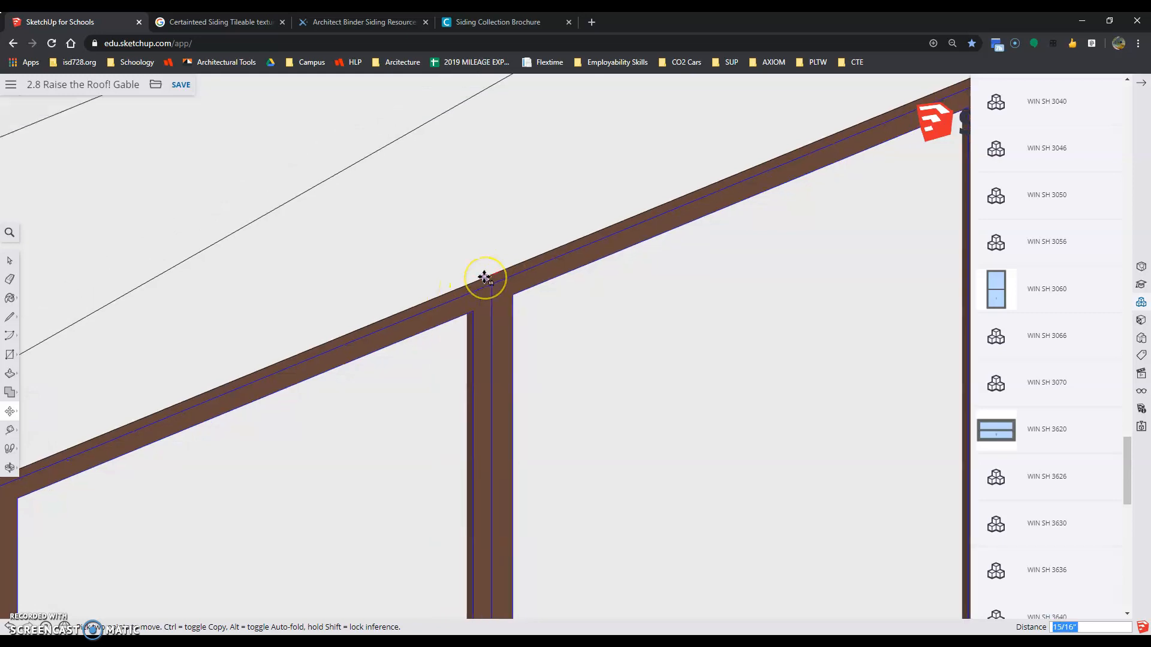
click(484, 277)
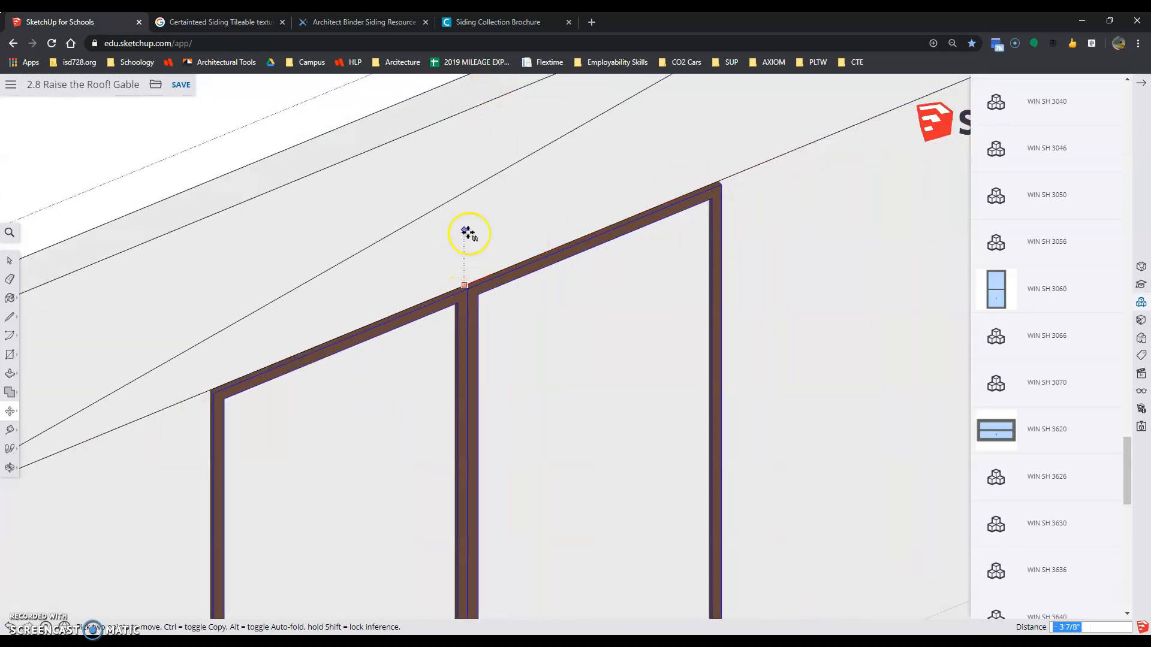
scroll(483, 182, down, 5)
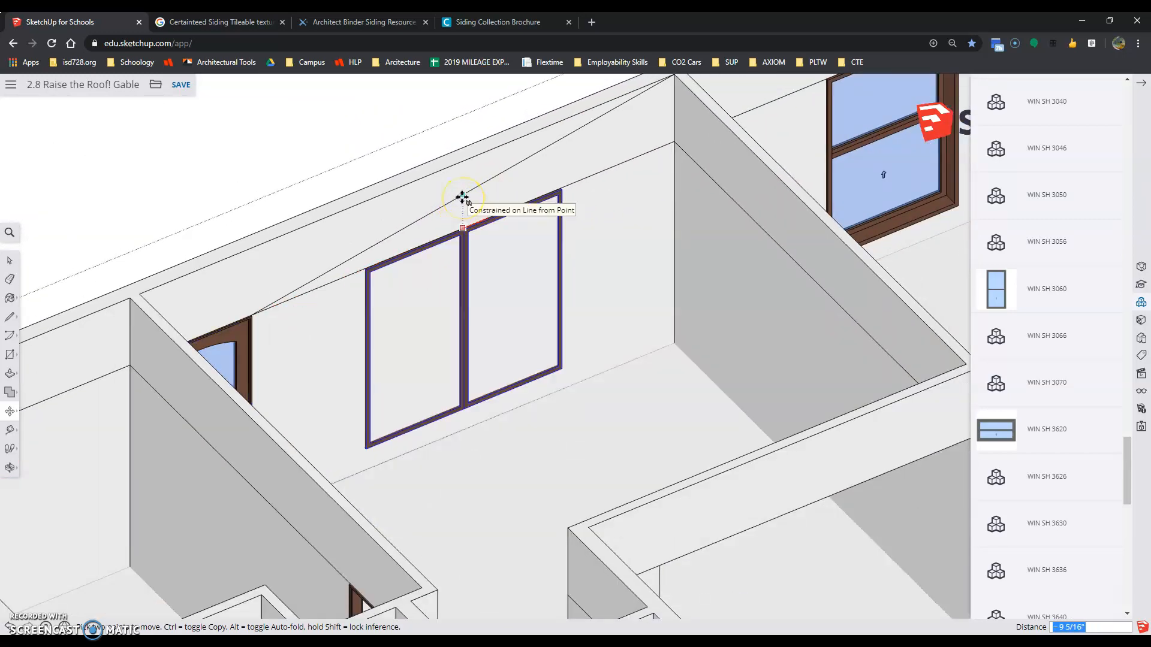
click(462, 197)
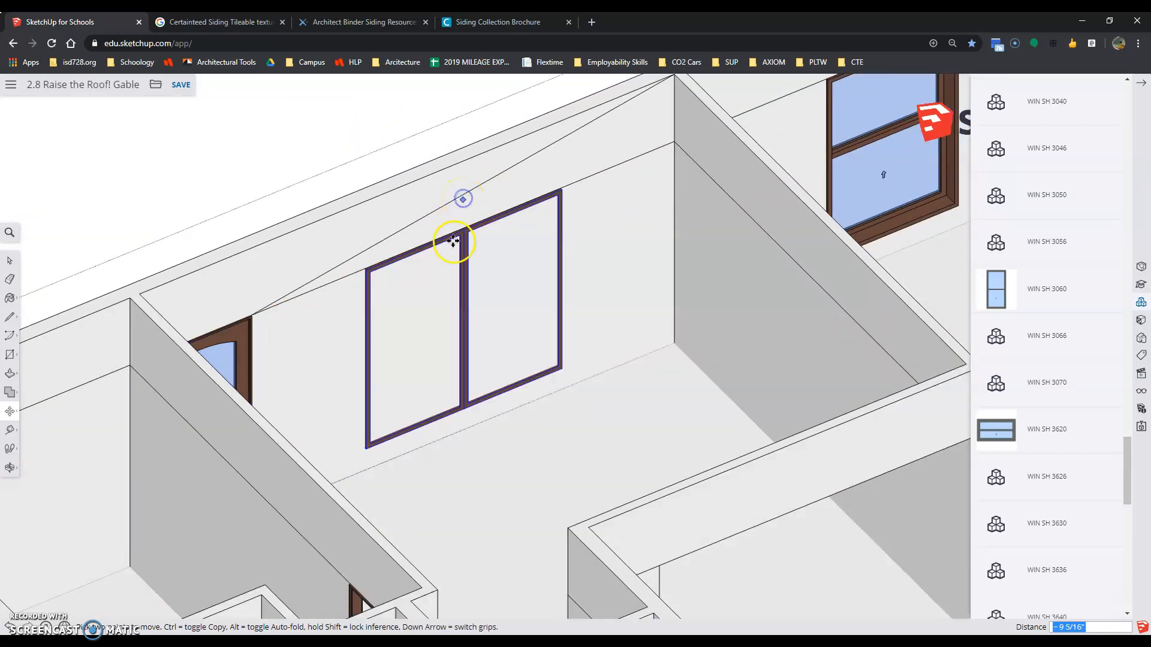
click(9, 282)
drag(388, 239, 351, 259)
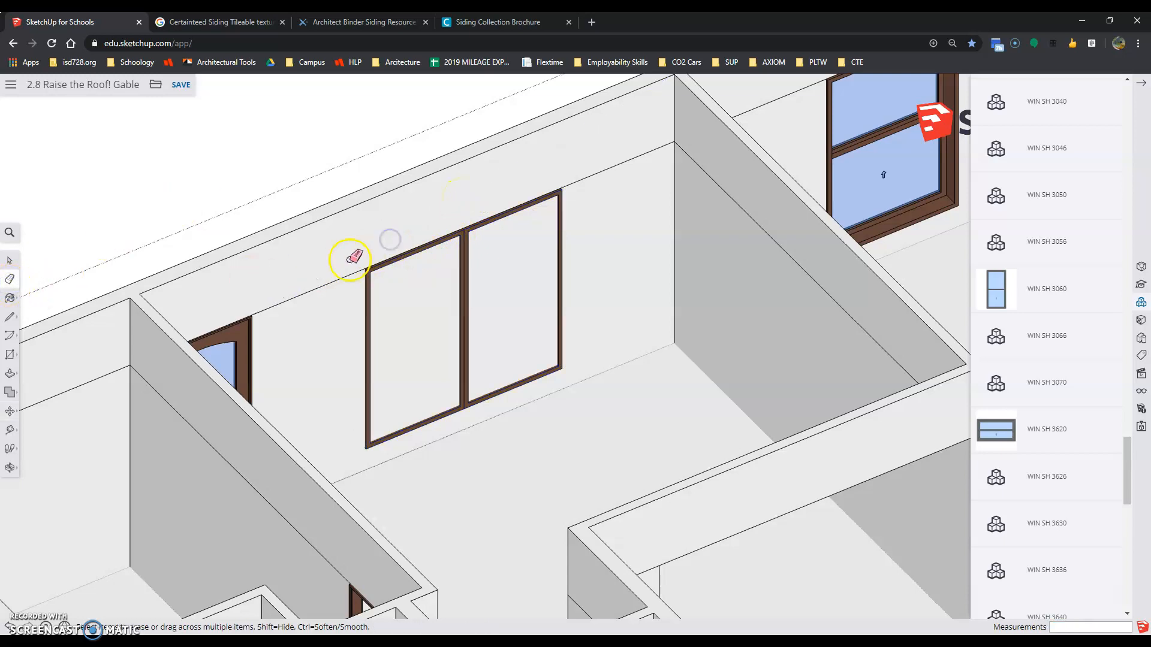
Draw a 6' by 6' rectangle on the living room's front wall around the outer frame of the paired windows
click(10, 354)
scroll(363, 265, up, 2)
scroll(360, 265, up, 5)
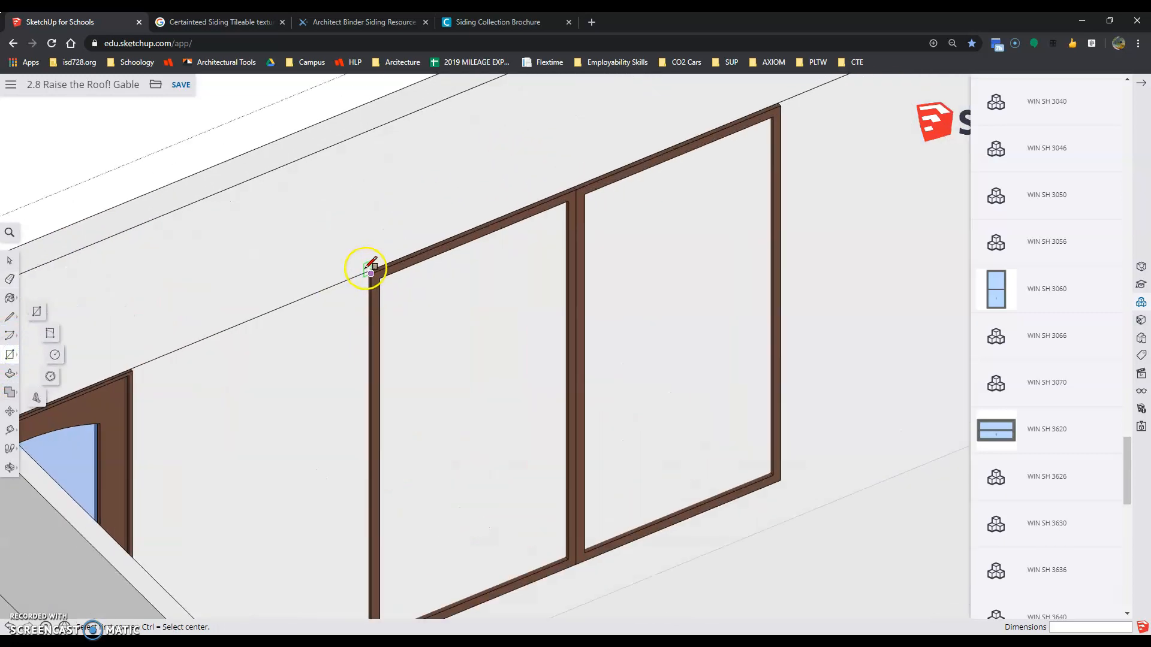
click(376, 274)
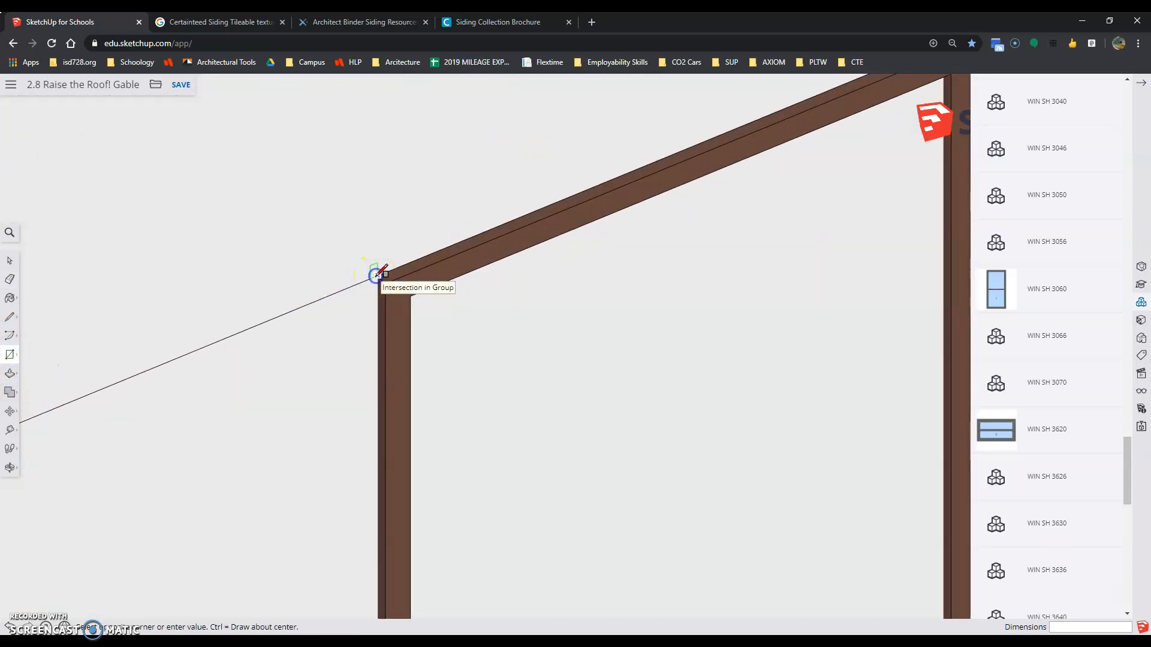
scroll(377, 274, down, 5)
middle_drag(714, 446, 370, 495)
scroll(569, 450, up, 4)
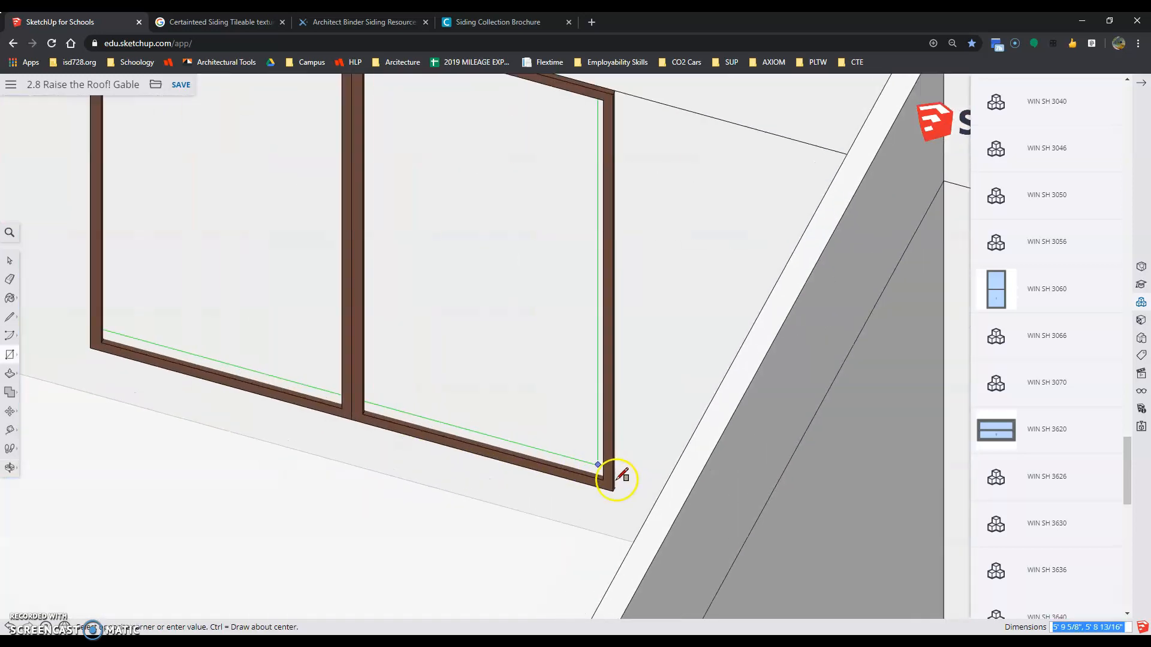
click(621, 503)
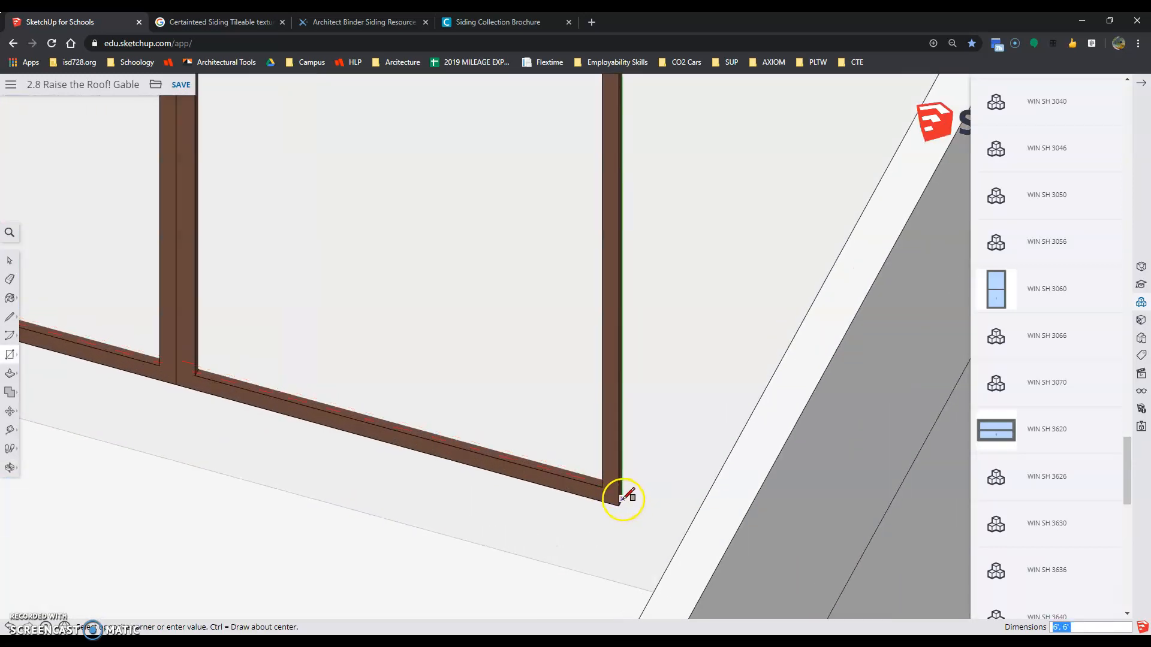
Push the paired windows' rectangle 5 1/2" through the living room's front wall to cut the opening
scroll(484, 522, down, 8)
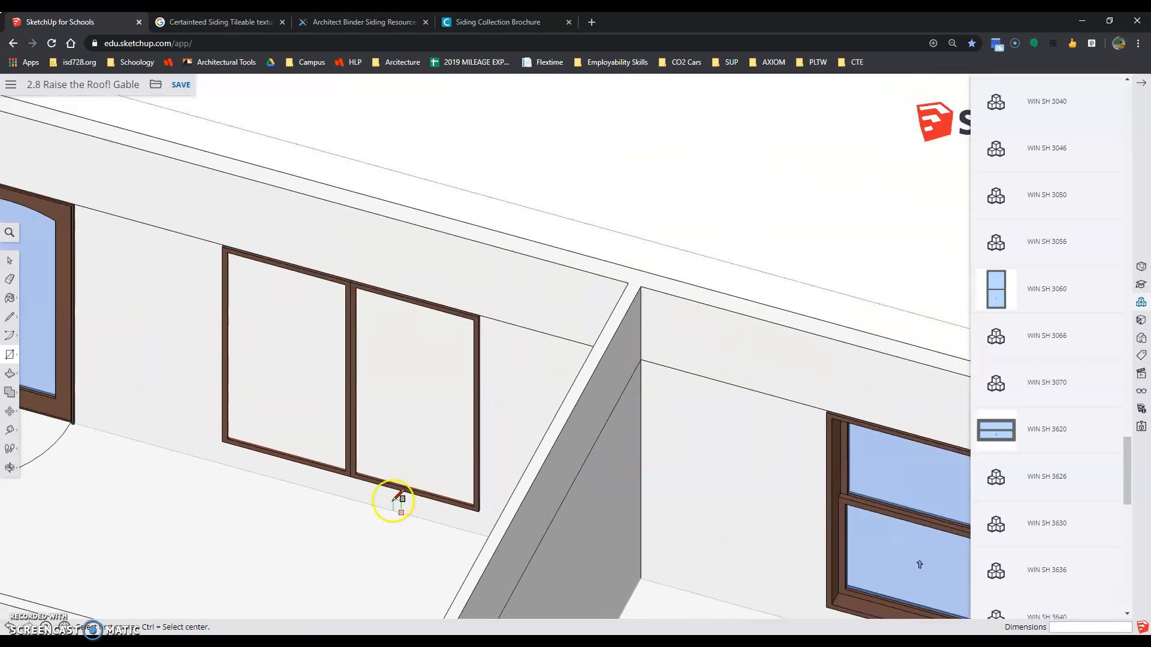
click(10, 373)
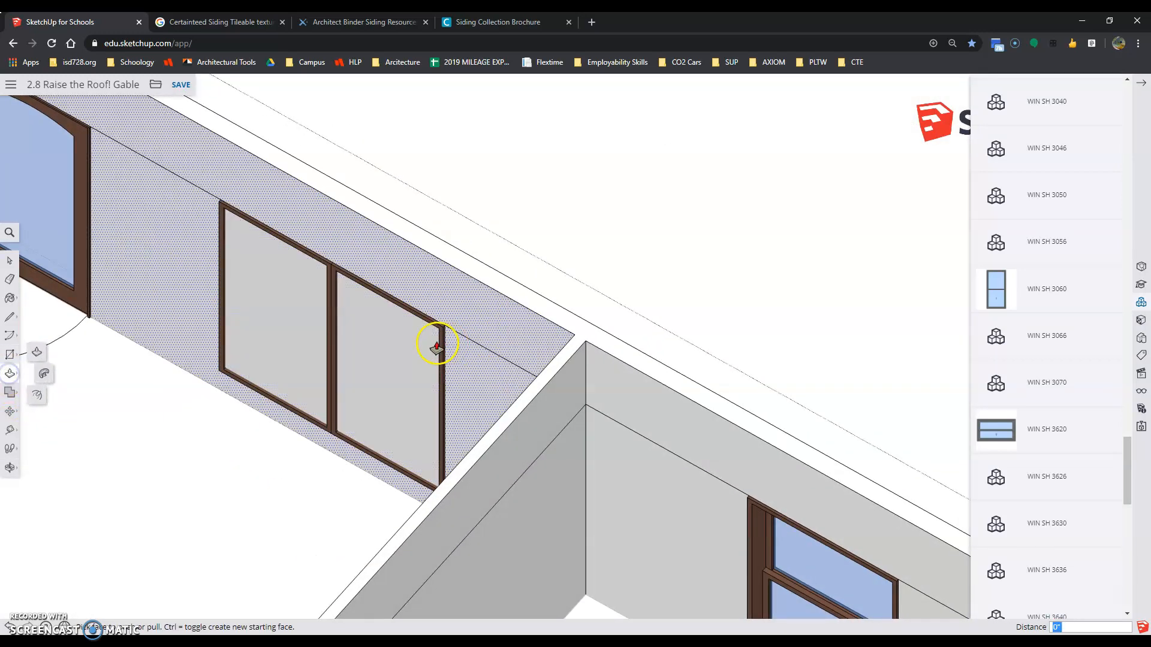
click(493, 269)
scroll(528, 381, down, 10)
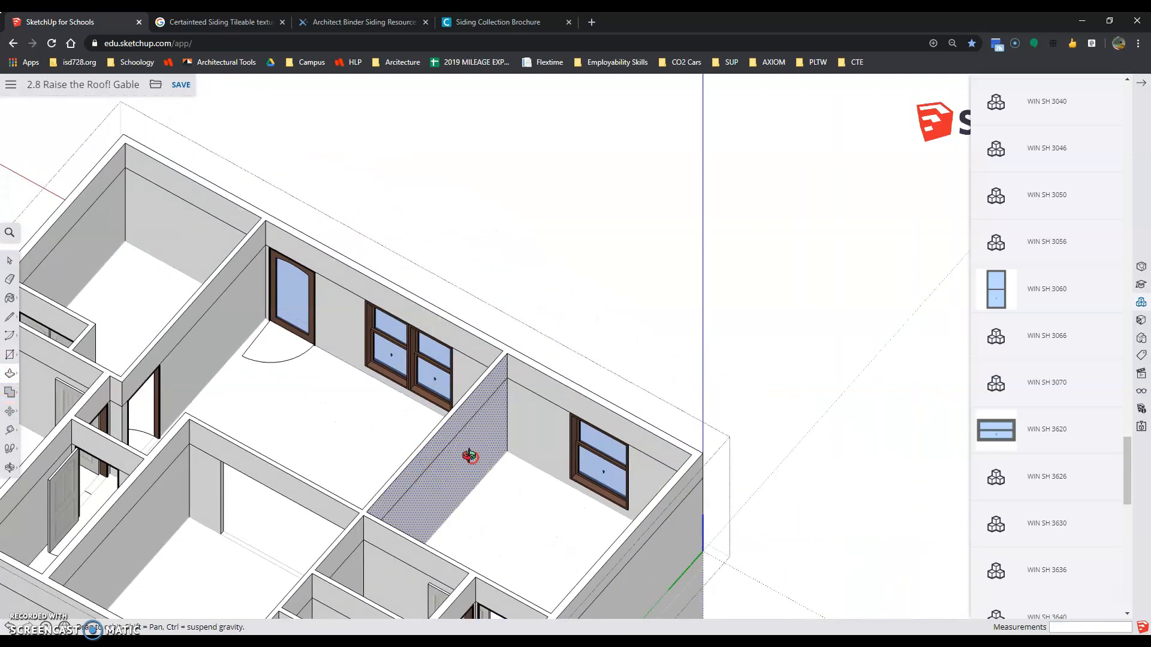
scroll(539, 435, down, 1)
Consult the Simple Floor Plan image for the window in the front bedroom beside the front door, and return to the model
scroll(329, 411, up, 5)
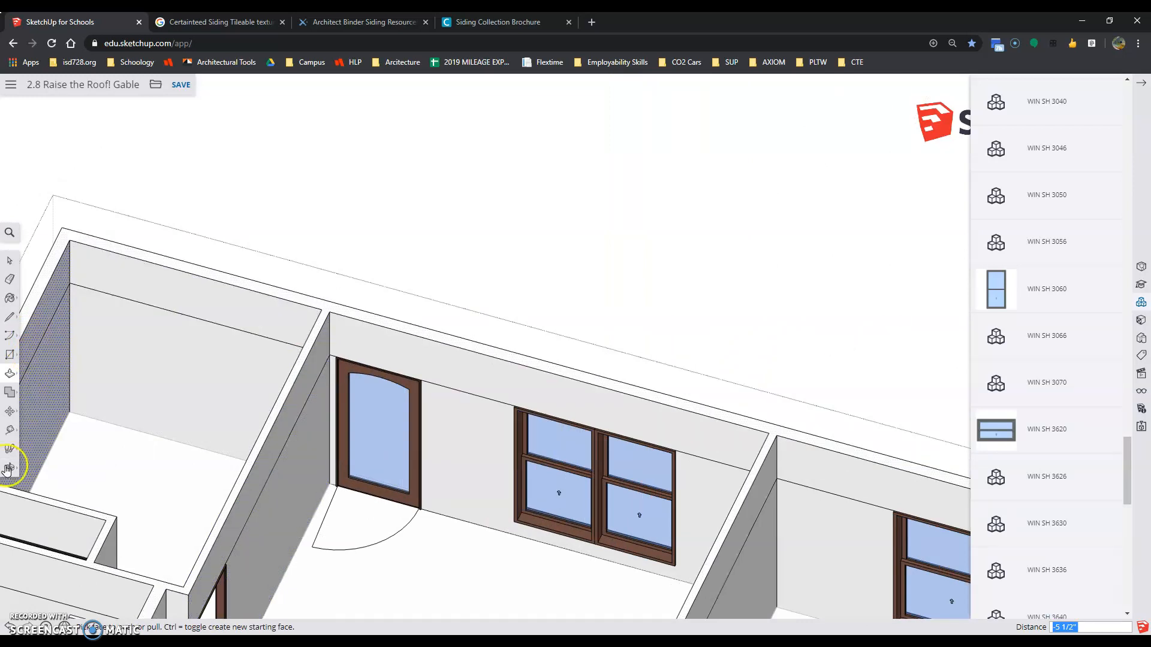
key(alt+Tab)
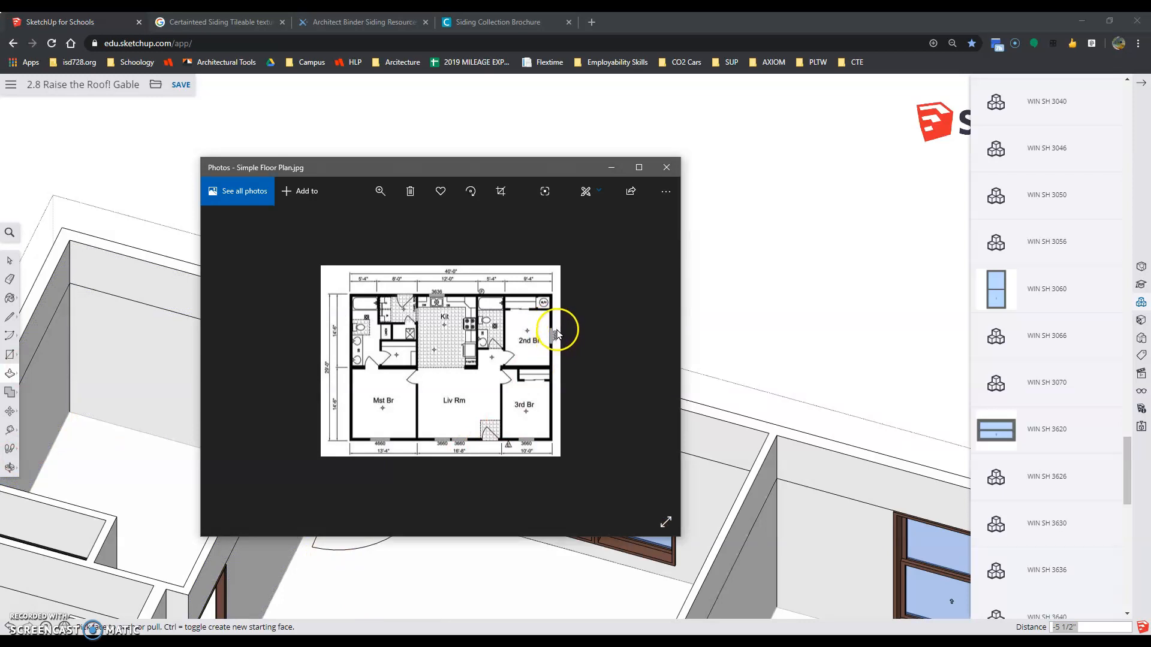
scroll(773, 307, down, 2)
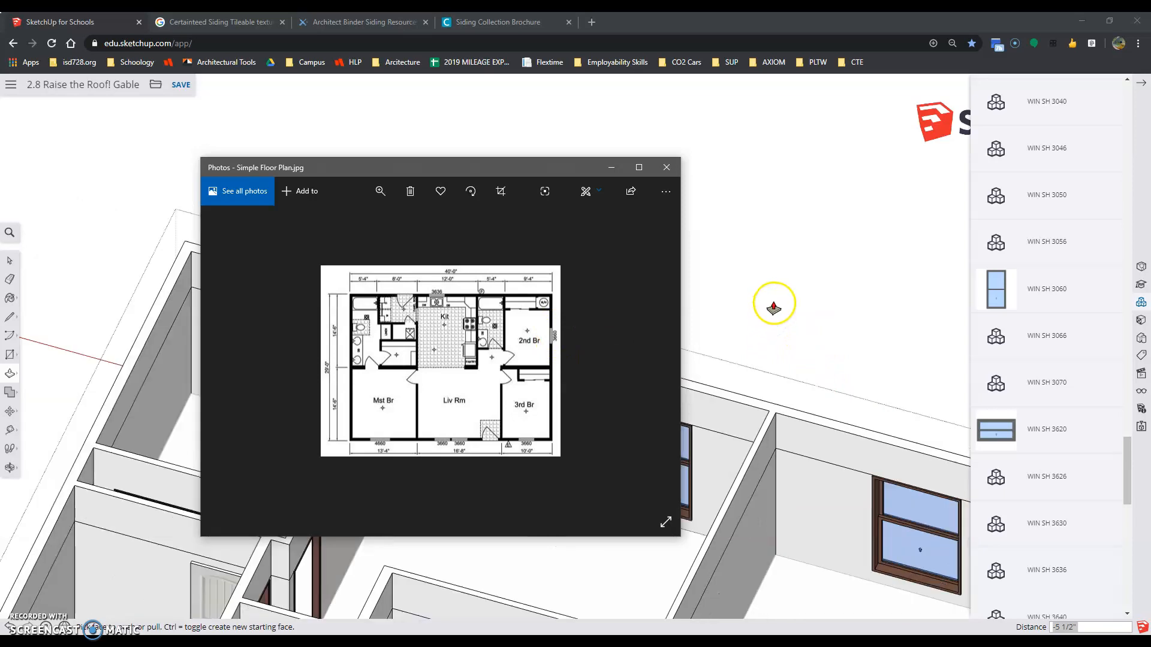
click(671, 168)
scroll(508, 360, down, 1)
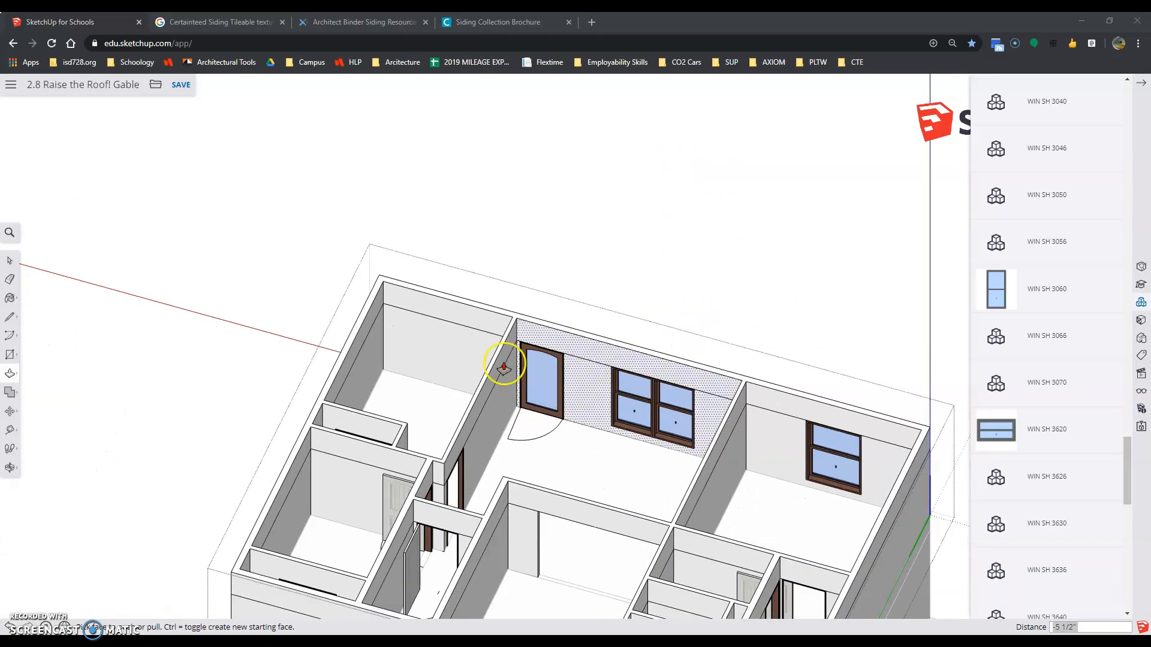
scroll(380, 319, up, 4)
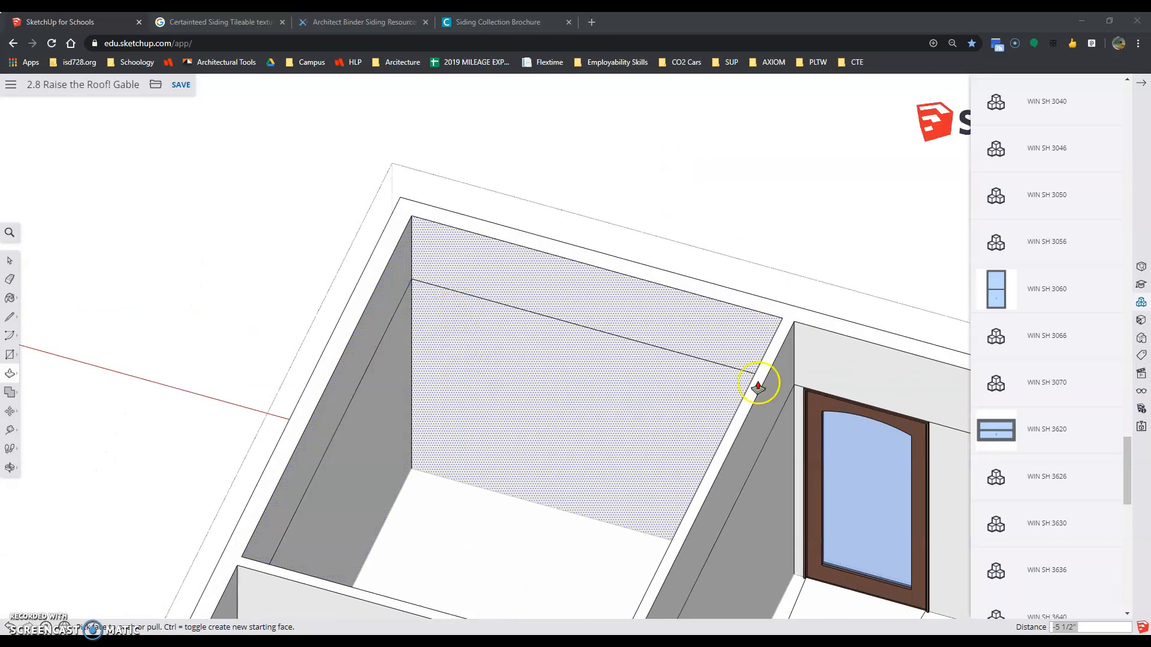
Place a WIN SH 3050 window with its top corner on the exterior header line of the 3rd bedroom's front wall
drag(1126, 471, 1131, 445)
click(1049, 454)
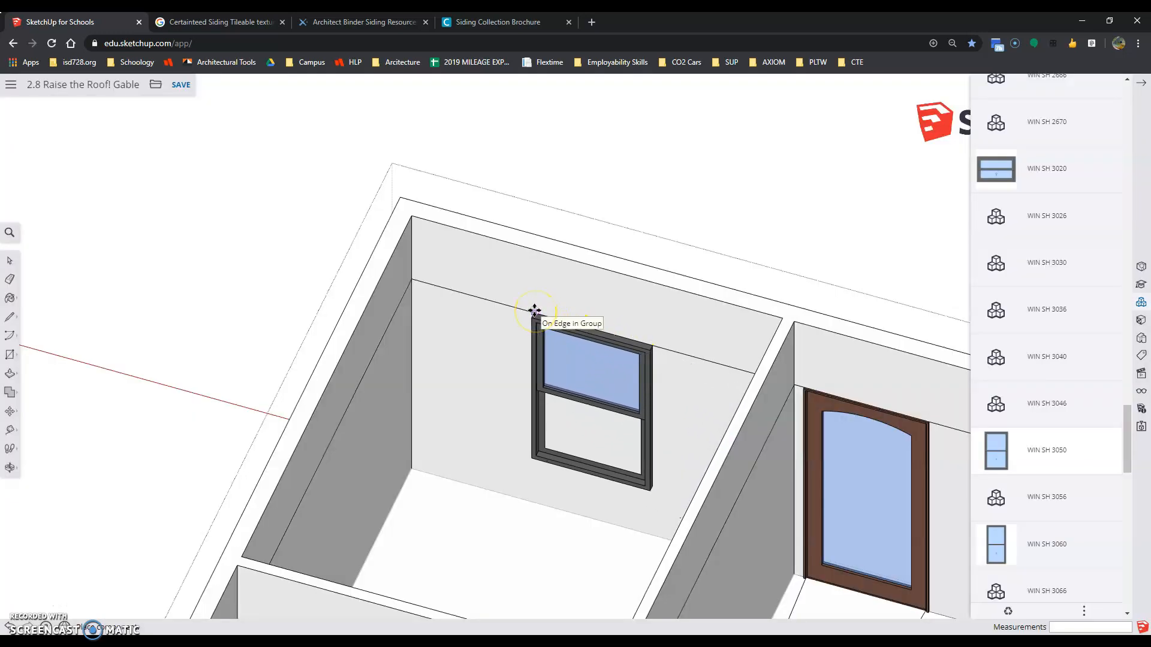
mouse_move(535, 311)
middle_down()
mouse_move(571, 363)
mouse_move(526, 397)
mouse_move(316, 495)
mouse_move(10, 516)
mouse_move(360, 403)
middle_up()
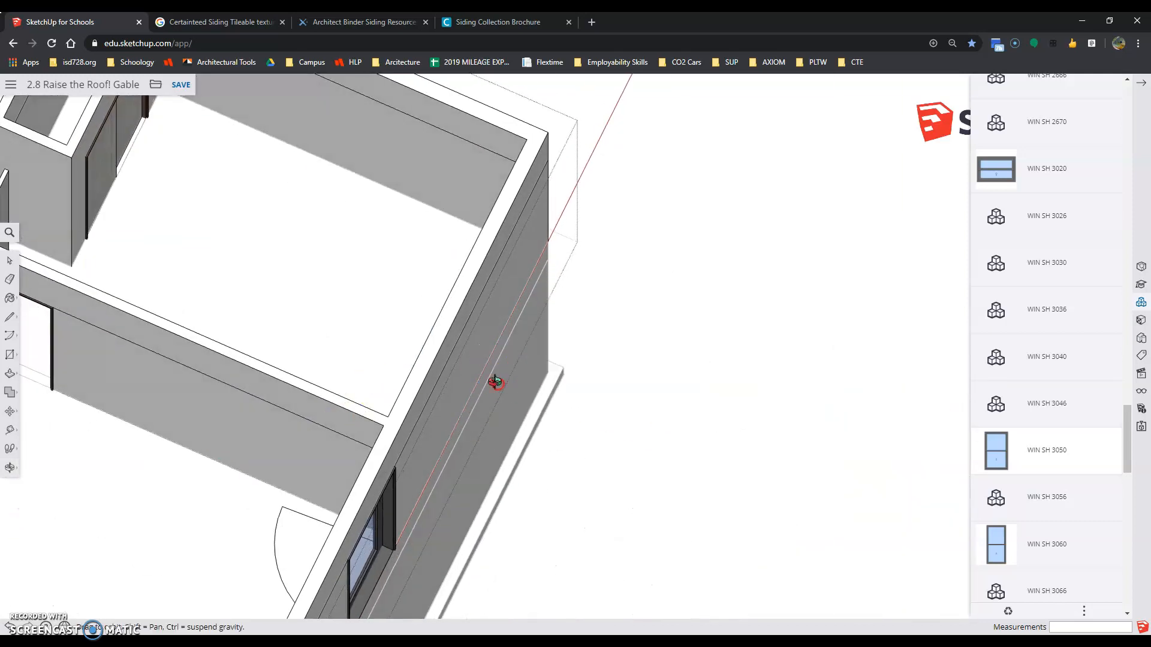
middle_drag(496, 382, 331, 357)
scroll(403, 269, up, 3)
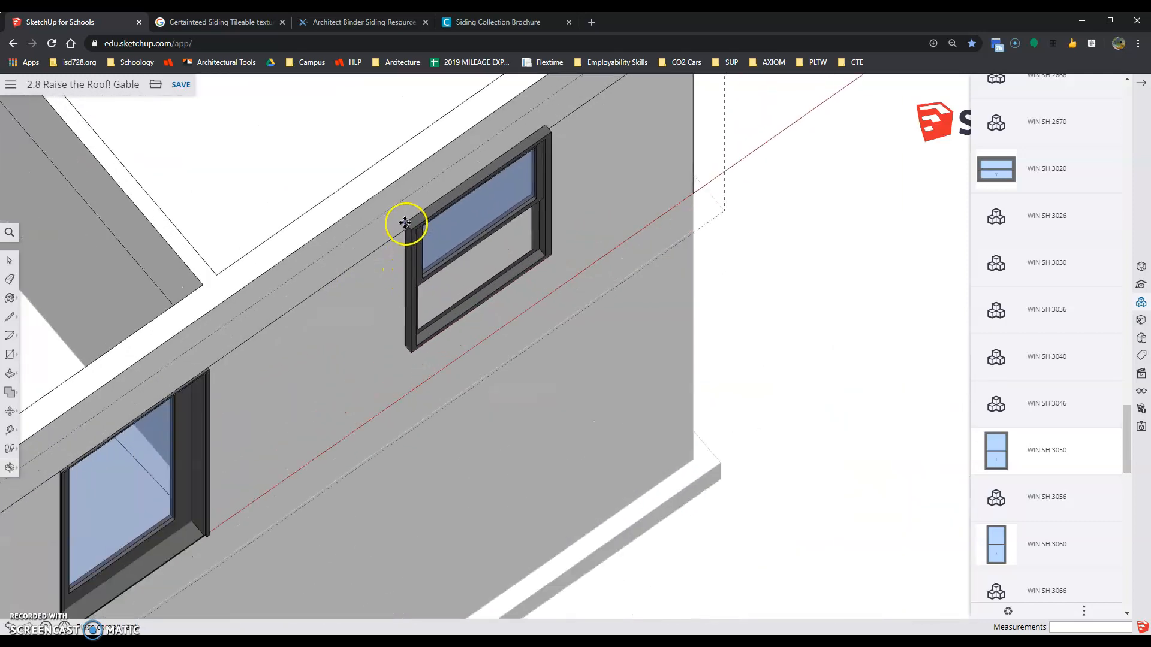
click(403, 234)
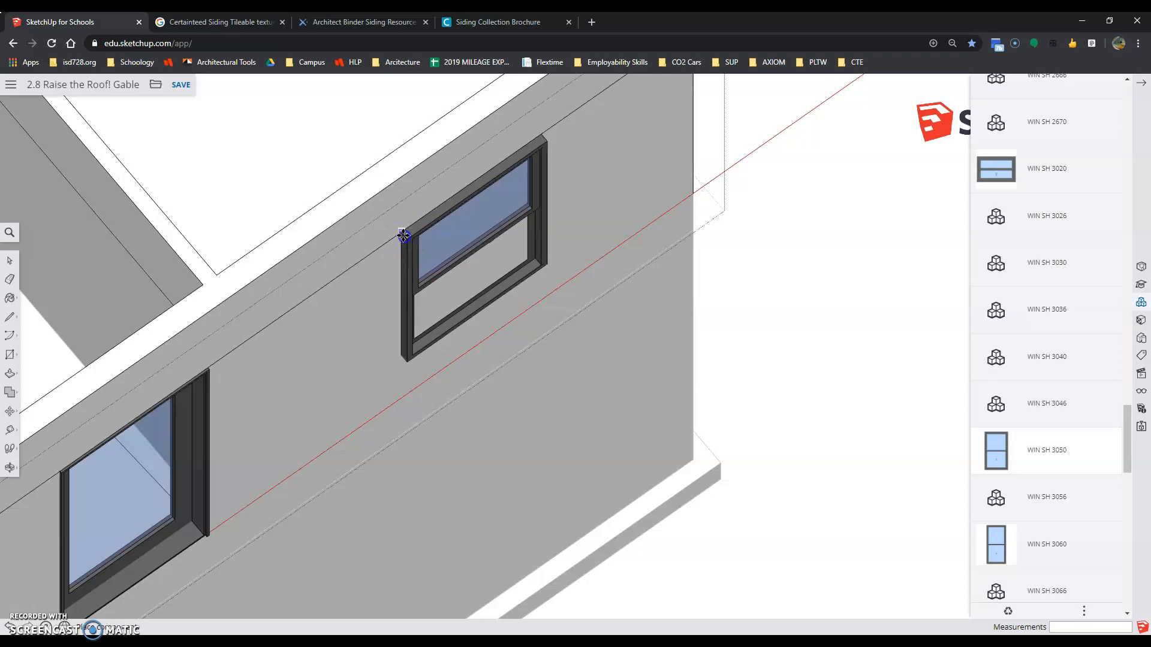
Move the WIN SH 3050 window about 4 13/16" inward into the 3rd bedroom's front wall
scroll(459, 187, up, 2)
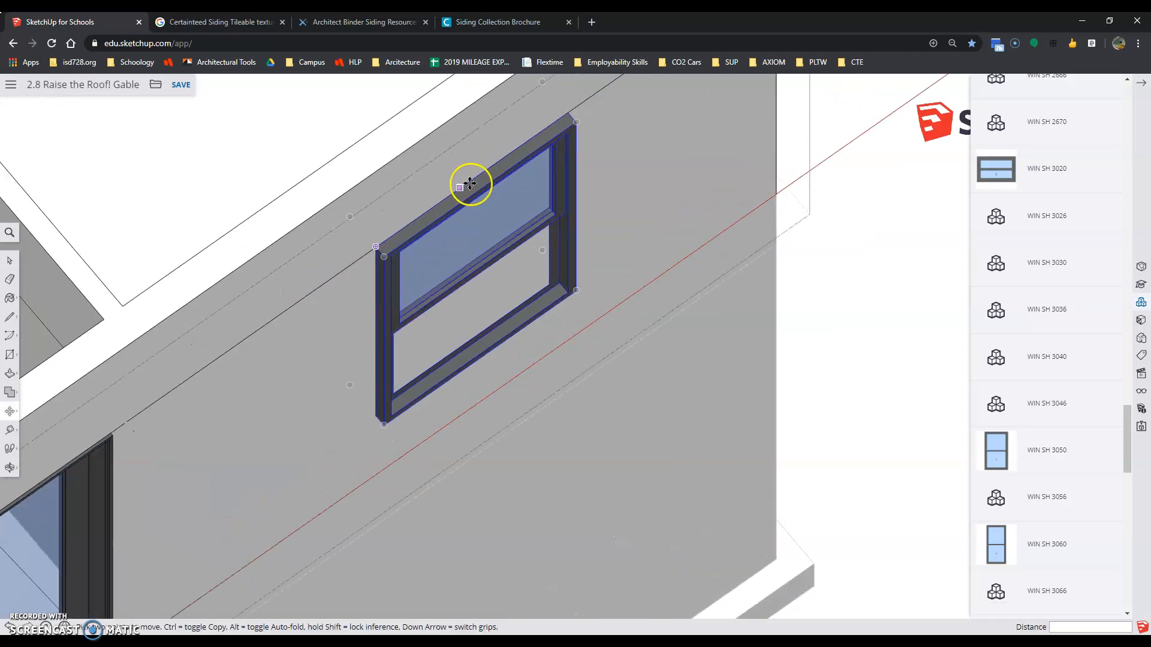
mouse_move(469, 182)
mouse_down()
mouse_move(506, 159)
mouse_move(495, 136)
mouse_move(451, 172)
mouse_up()
scroll(495, 136, down, 5)
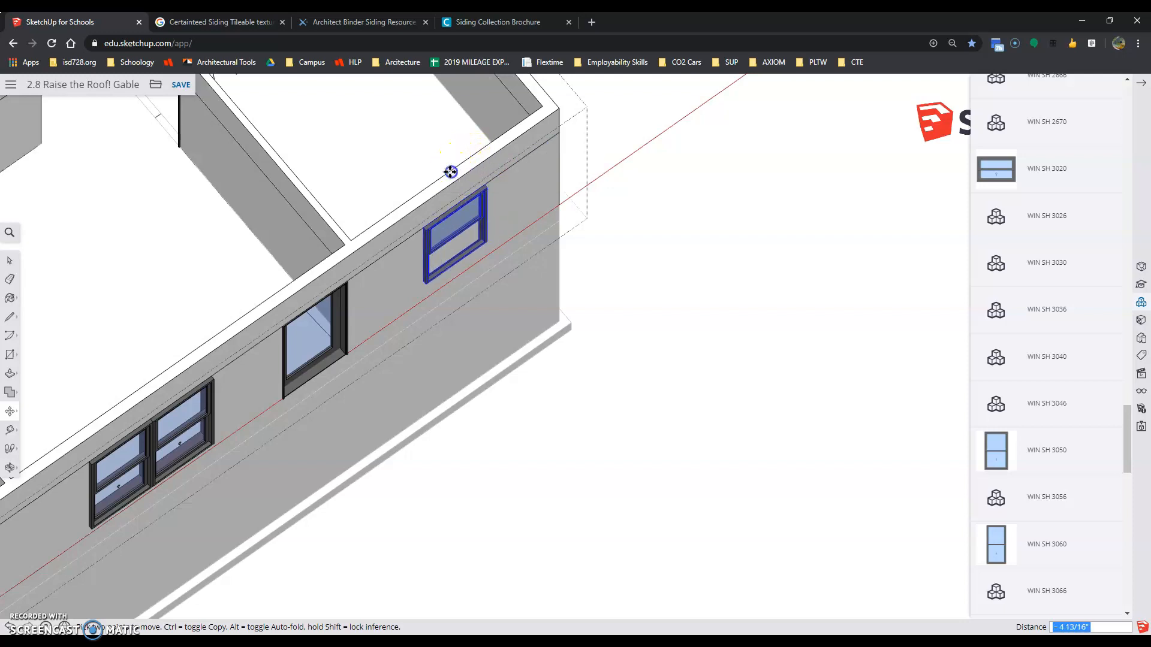
Draw a rectangle on the interior face of the 3rd bedroom's front wall around the WIN SH 3050 window's outer frame
middle_drag(424, 200, 984, 259)
scroll(522, 414, up, 6)
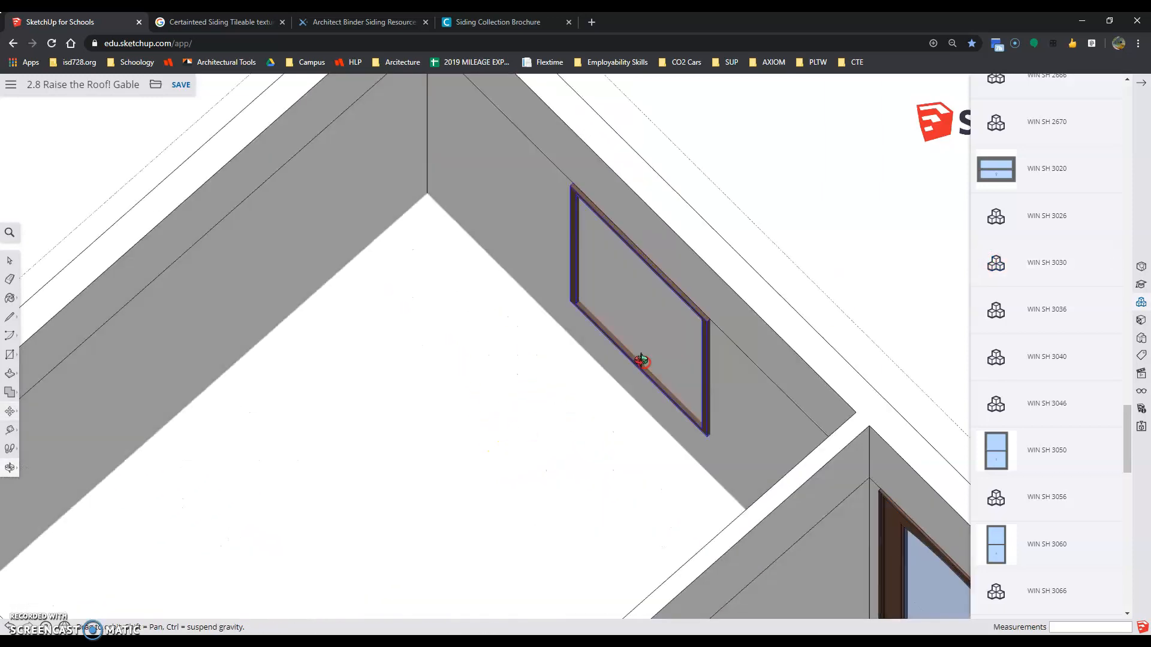
middle_drag(641, 361, 663, 347)
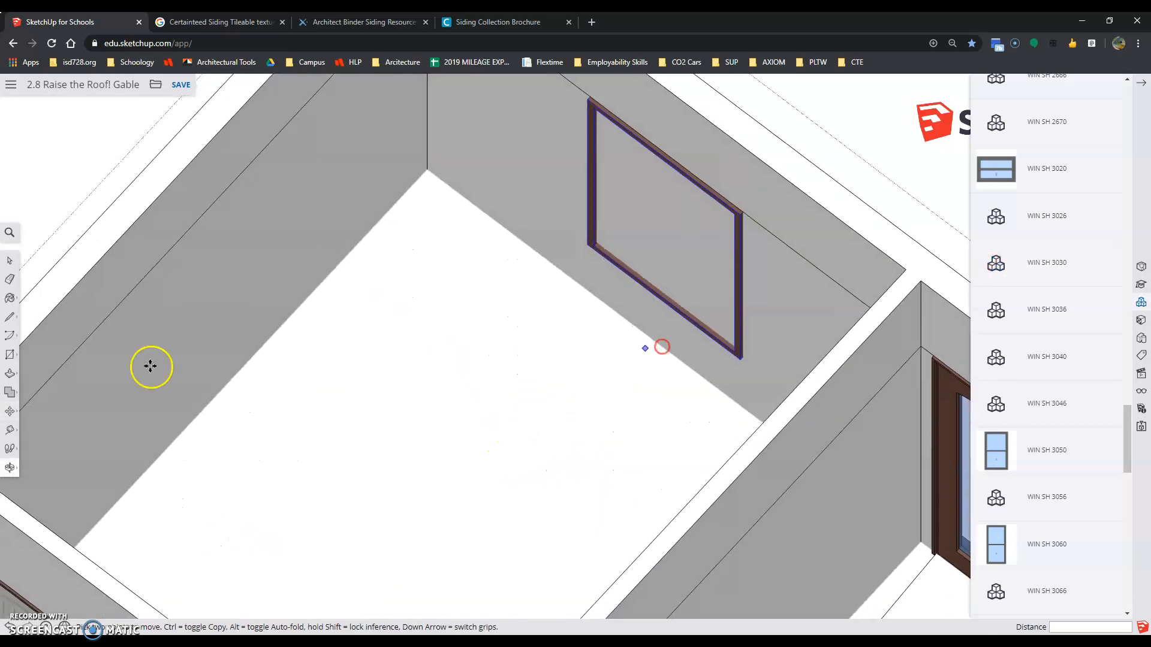
click(10, 359)
scroll(587, 97, up, 2)
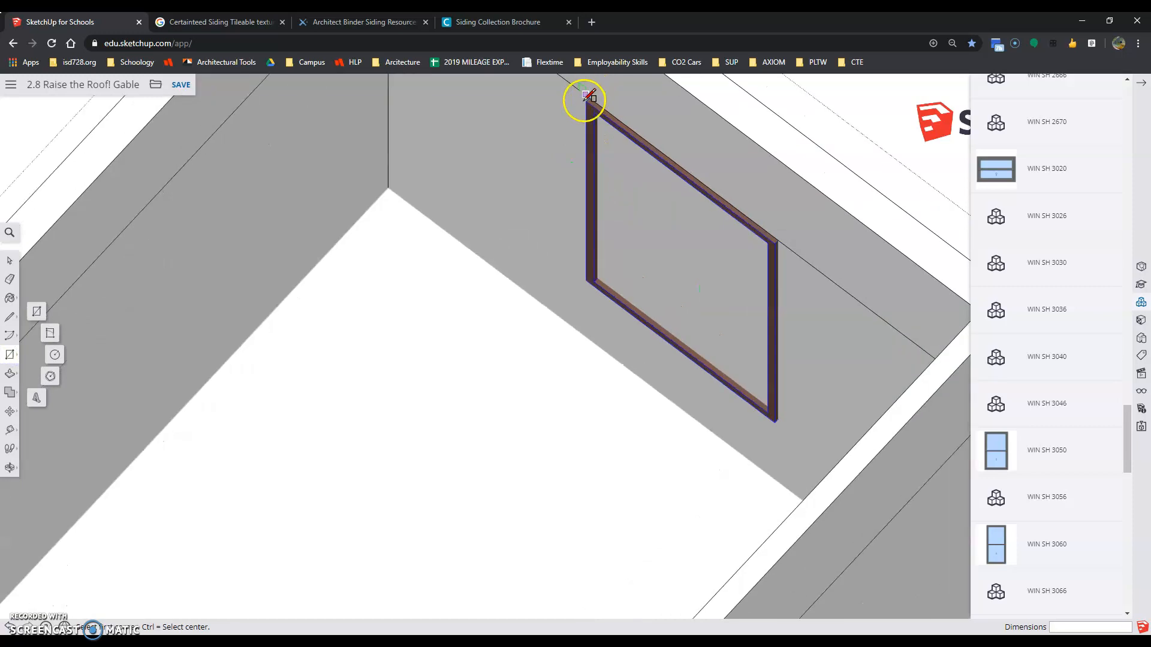
scroll(591, 97, up, 3)
click(594, 92)
scroll(593, 93, down, 5)
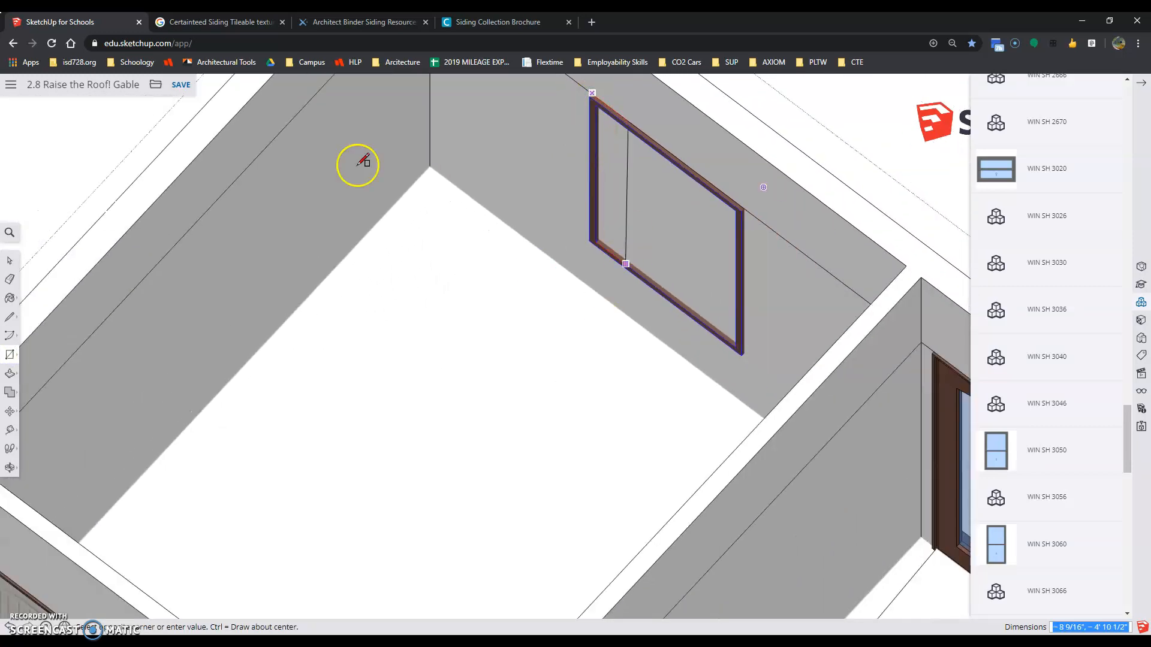
scroll(756, 349, up, 4)
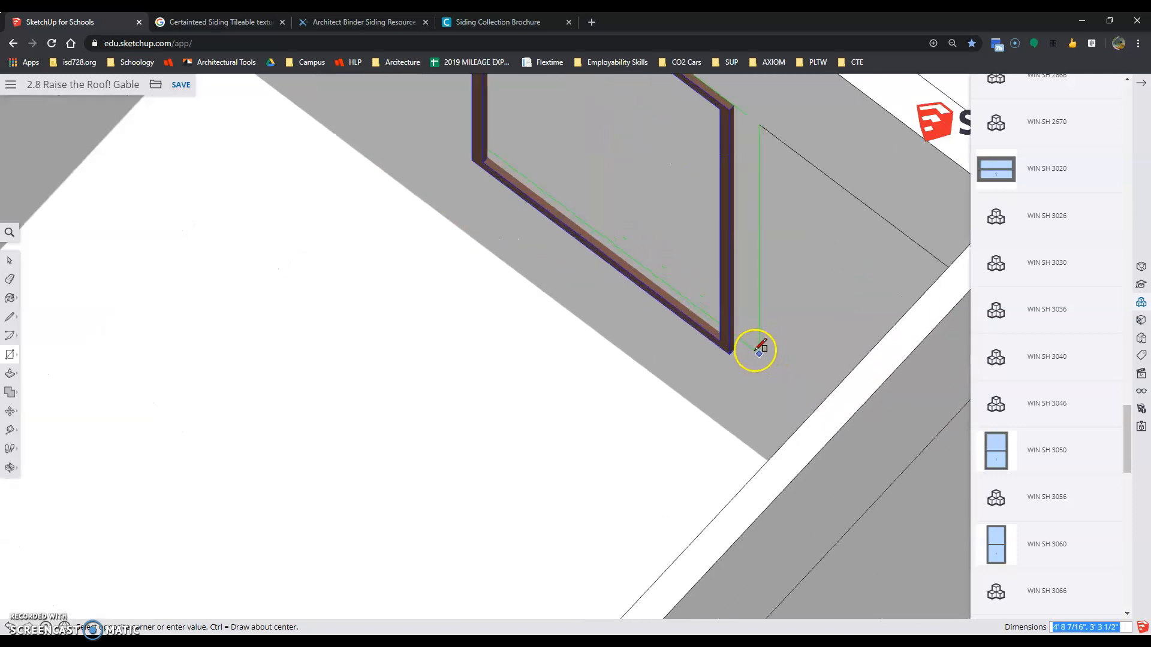
scroll(756, 349, up, 3)
click(720, 349)
scroll(630, 479, down, 4)
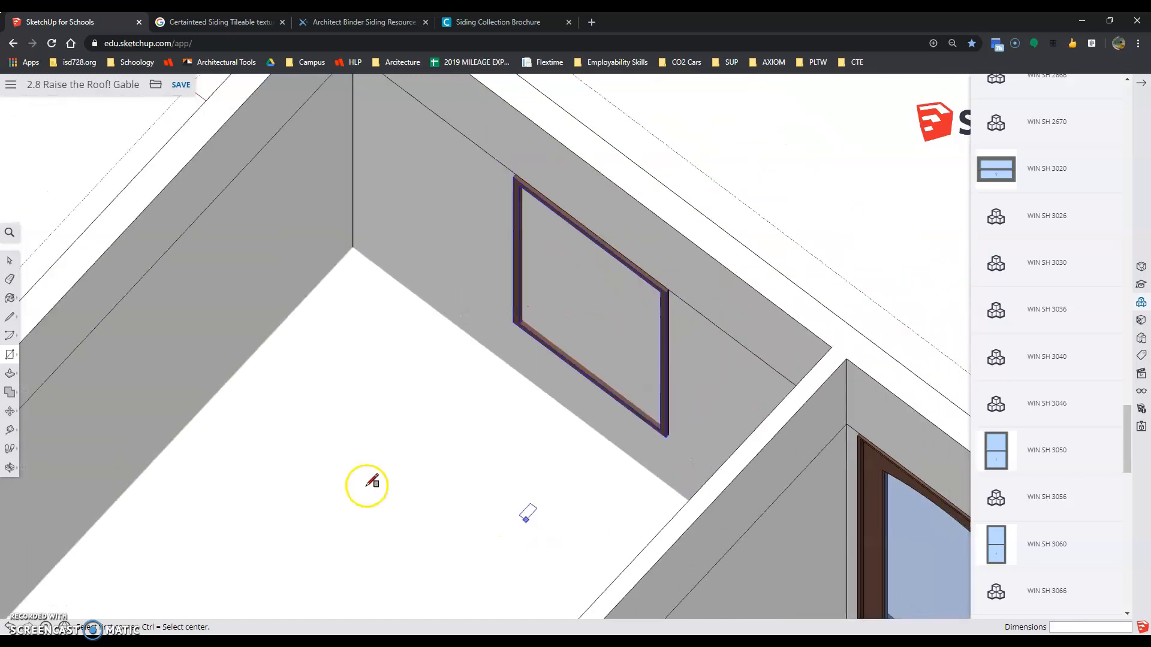
Push the rectangle around the WIN SH 3050 window 5 1/2" through the 3rd bedroom's front wall to cut the opening
scroll(525, 514, down, 2)
click(10, 374)
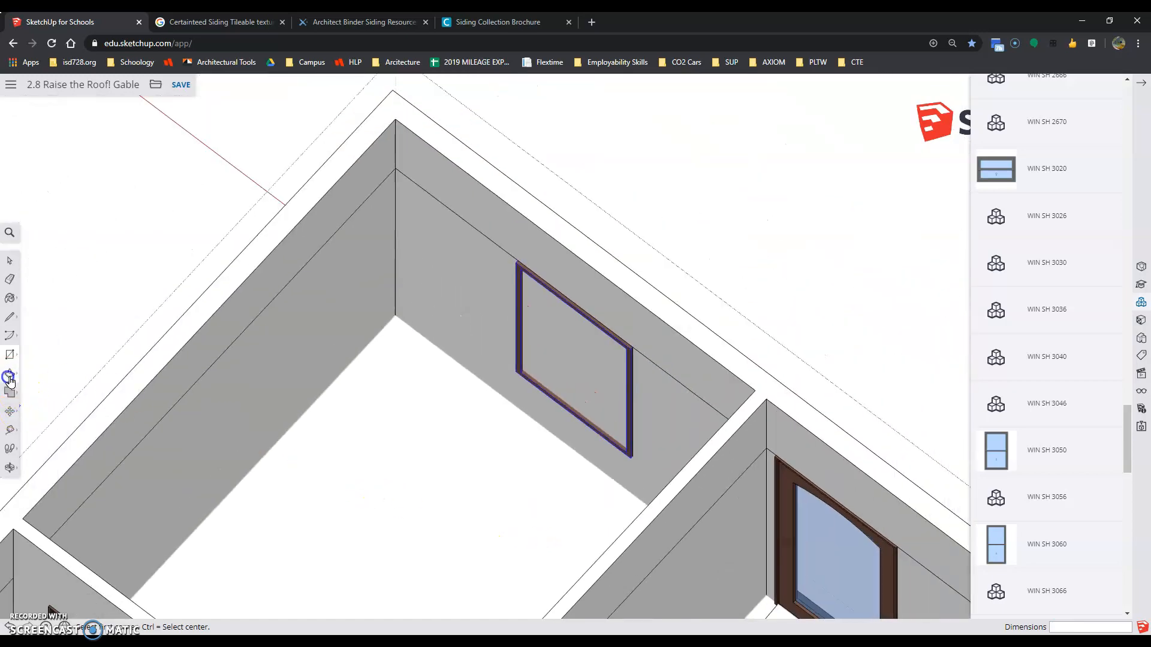
click(576, 355)
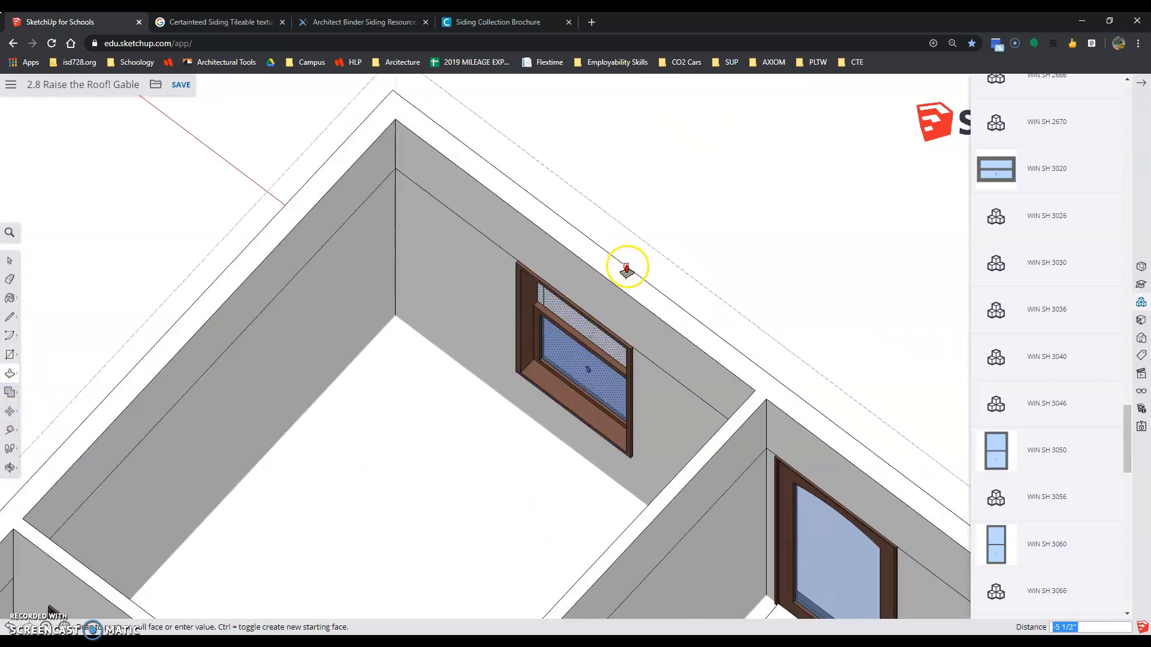
click(626, 270)
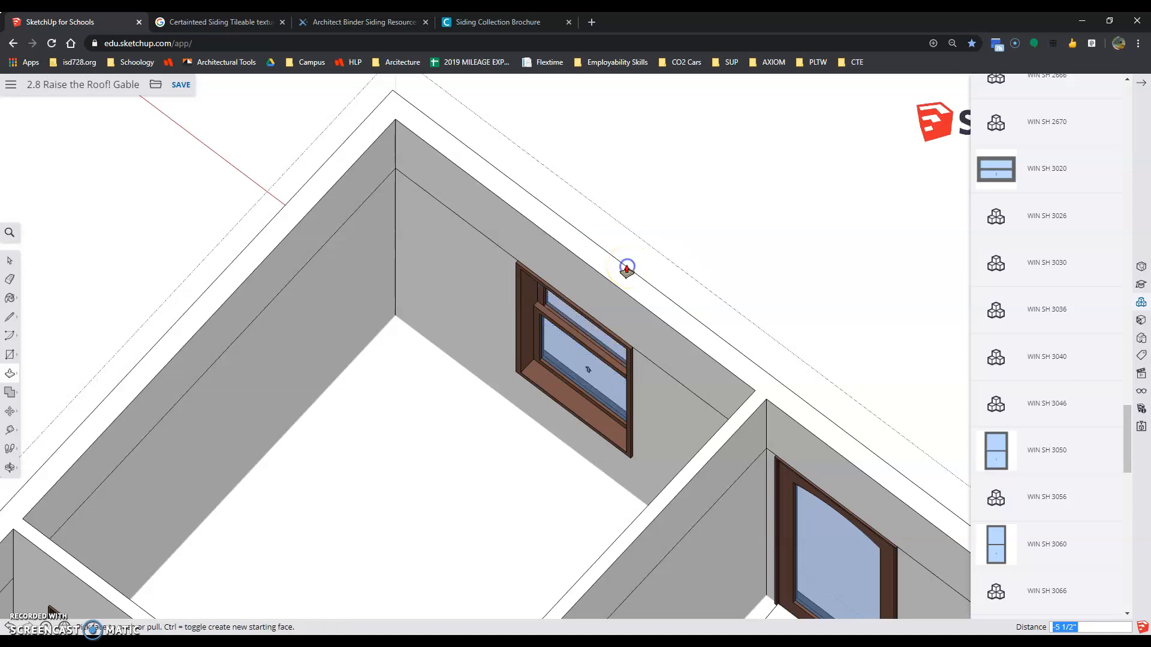
Consult the kitchen area of the Simple Floor Plan image for the window in its rear wall, and return to the model
scroll(635, 312, down, 5)
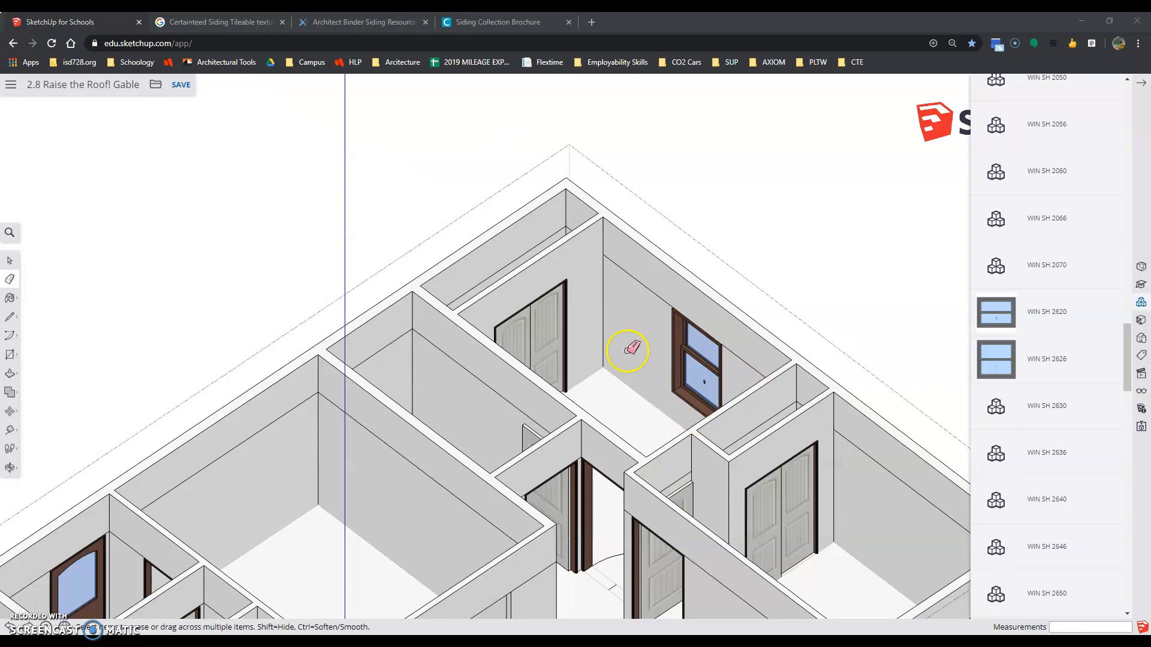
scroll(624, 350, down, 6)
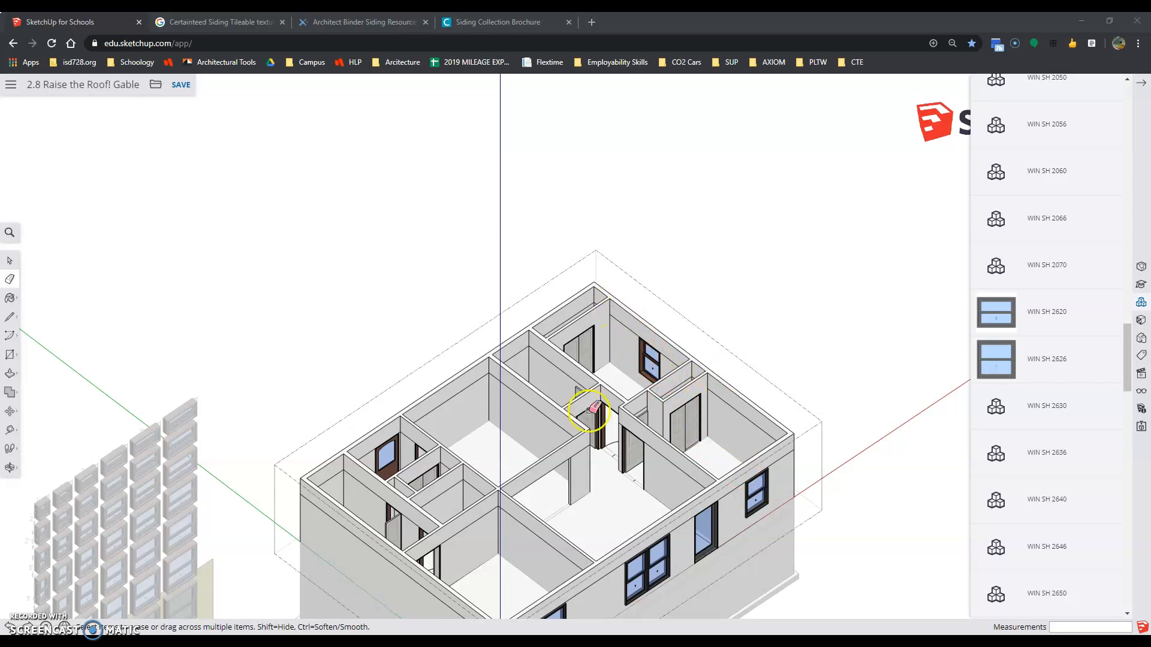
scroll(561, 423, up, 6)
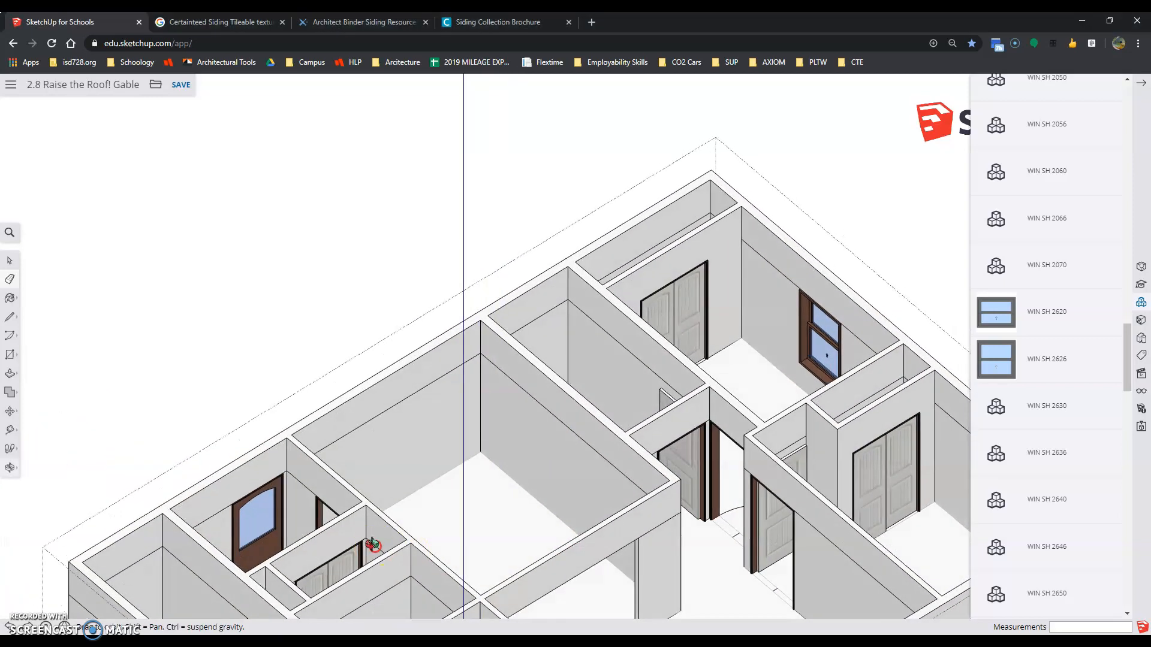
middle_drag(259, 553, 287, 397)
scroll(175, 249, up, 6)
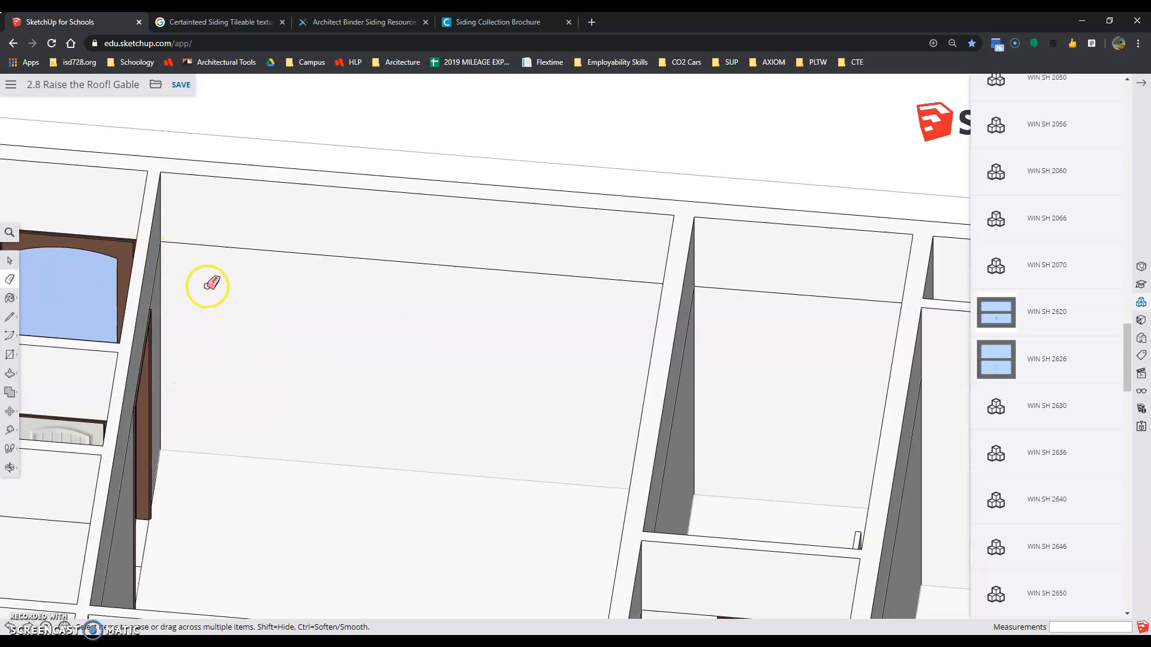
scroll(206, 282, up, 3)
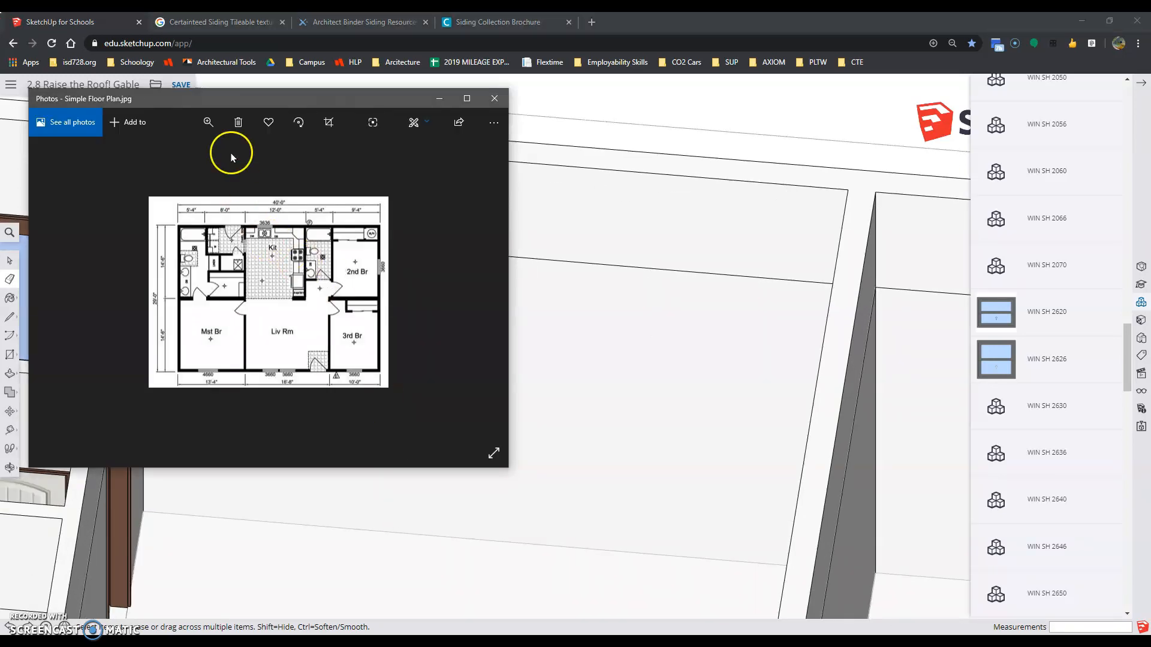
click(208, 120)
drag(161, 155, 250, 154)
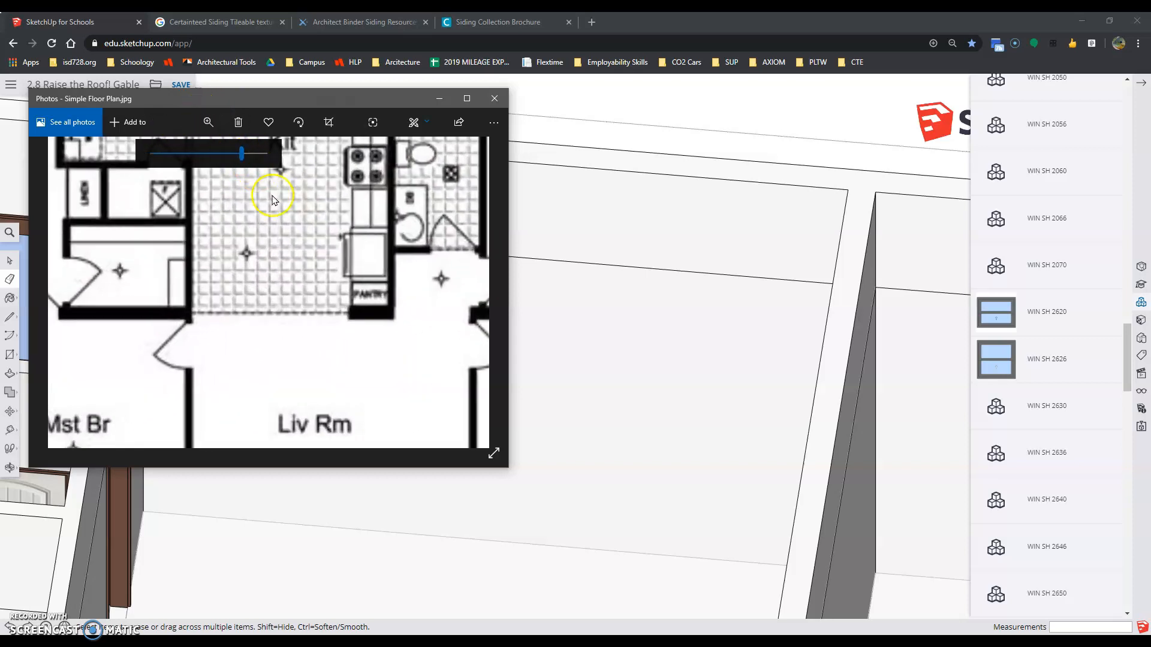
drag(321, 264, 249, 411)
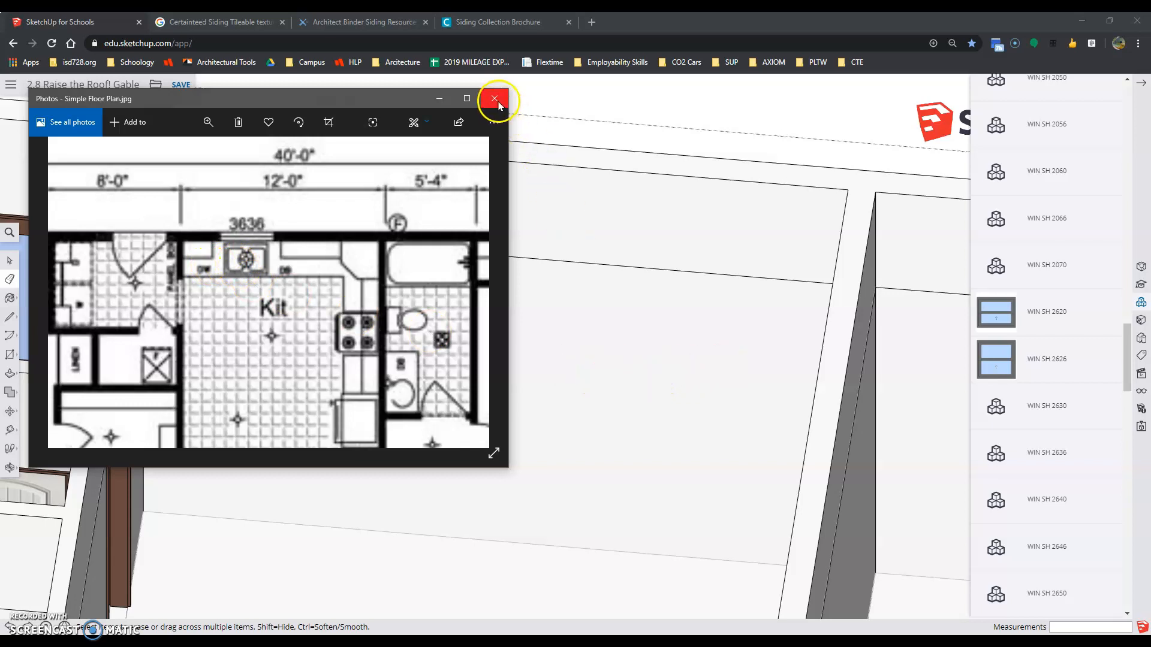
click(438, 99)
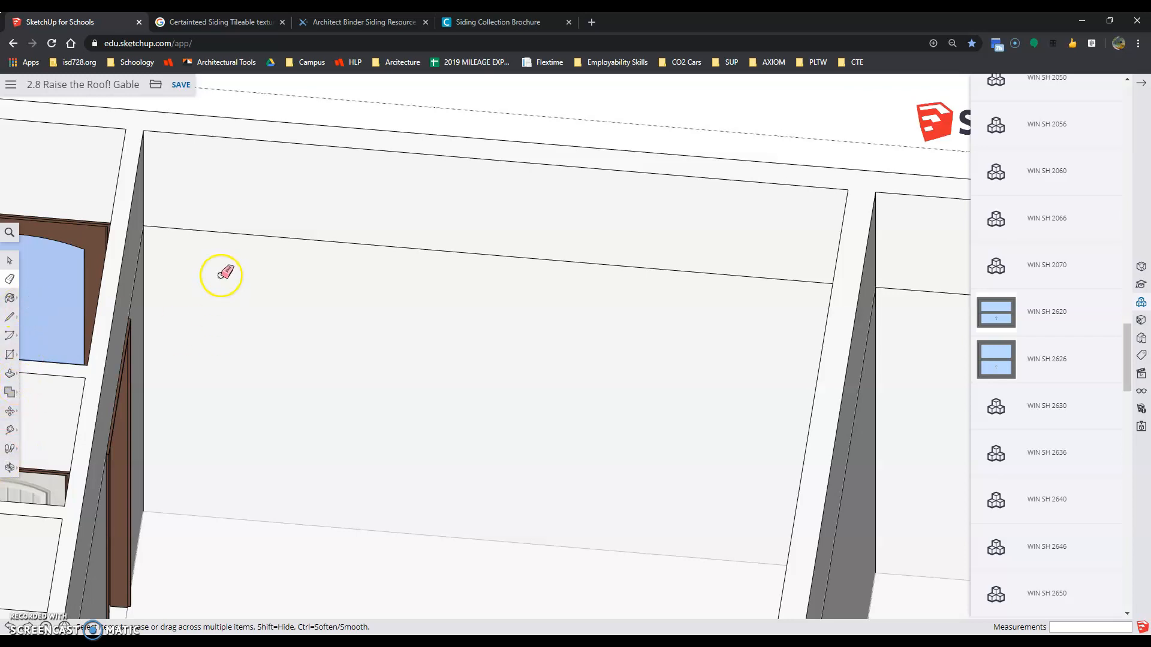
Place a WIN SH 3030 window with its top corner on the exterior header line of the kitchen's rear wall, beside the back door
middle_drag(511, 553, 157, 539)
scroll(158, 539, down, 4)
middle_drag(213, 417, 44, 342)
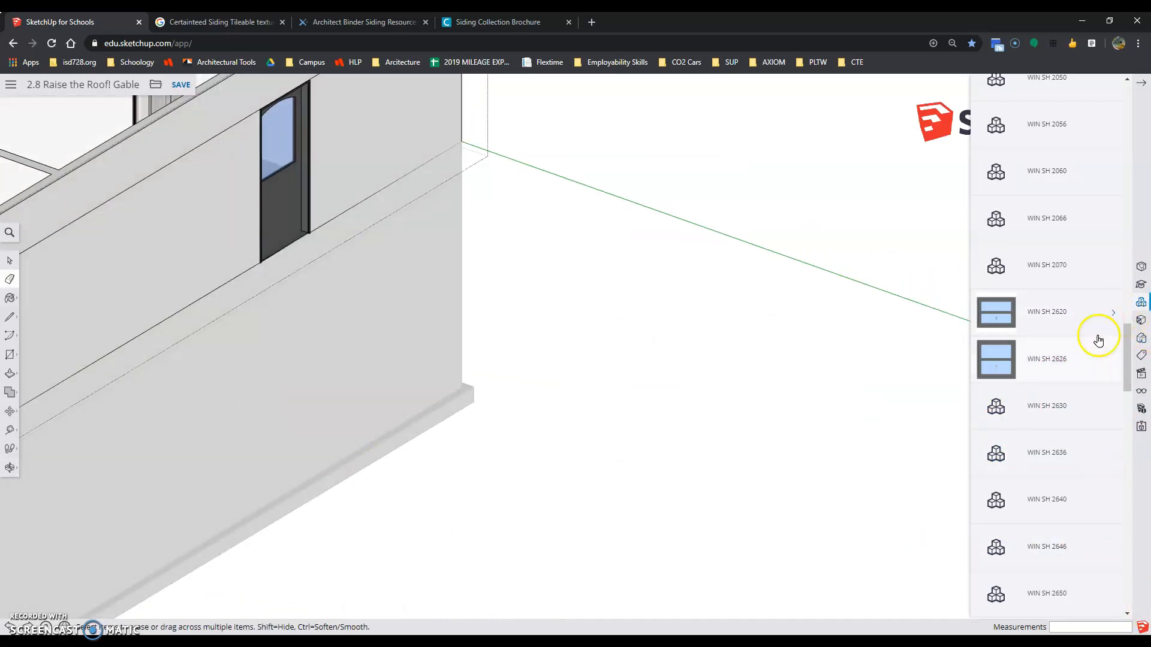
scroll(1068, 272, up, 1)
scroll(1068, 273, up, 2)
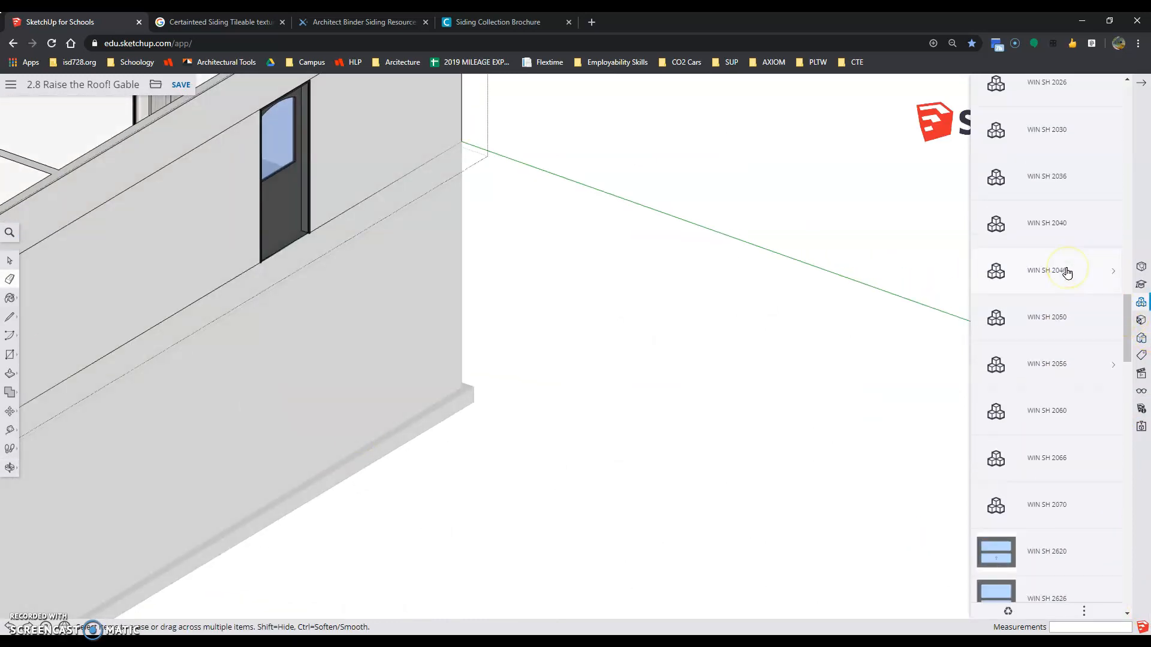
scroll(1055, 348, up, 2)
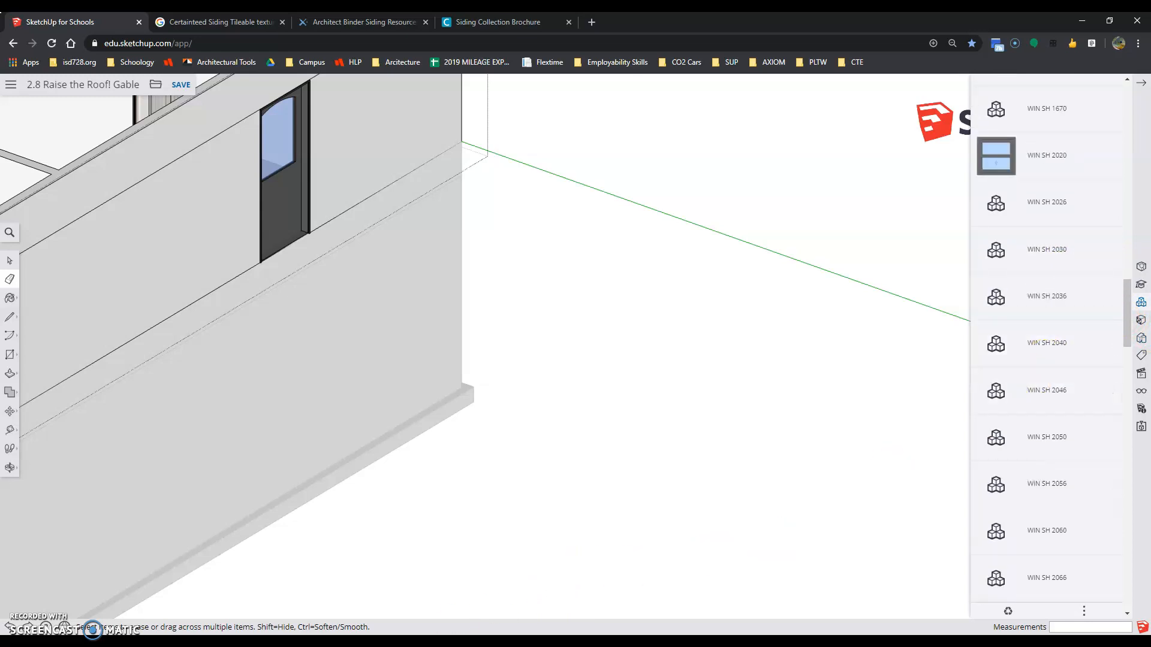
click(423, 645)
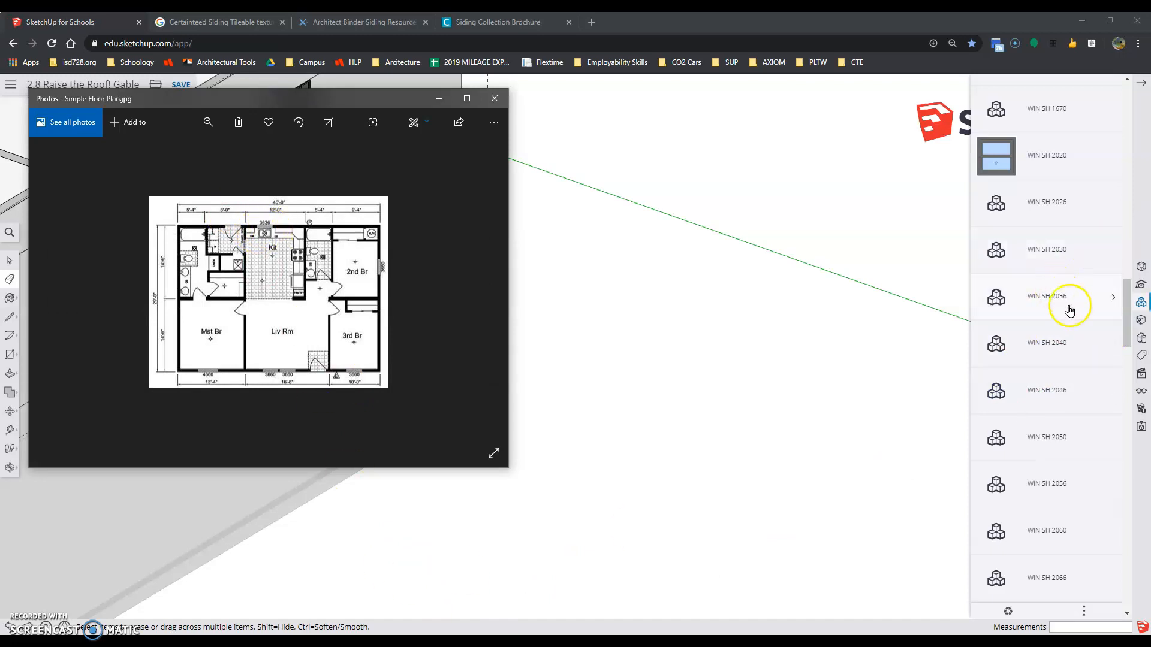
scroll(1090, 456, up, 10)
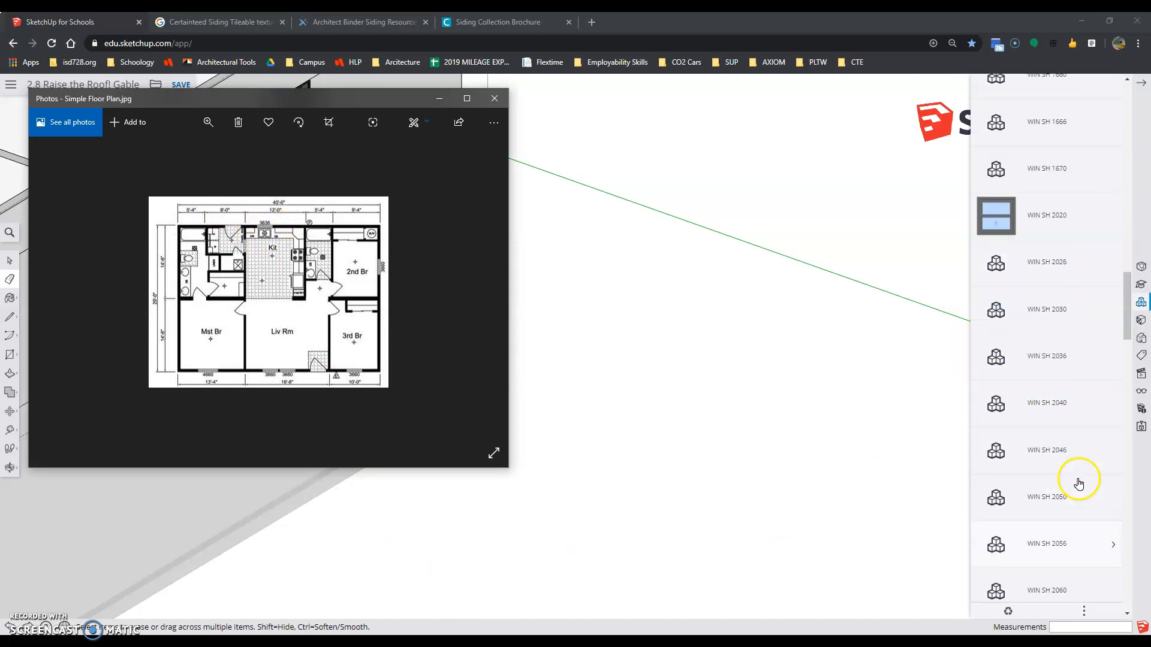
scroll(1081, 478, down, 15)
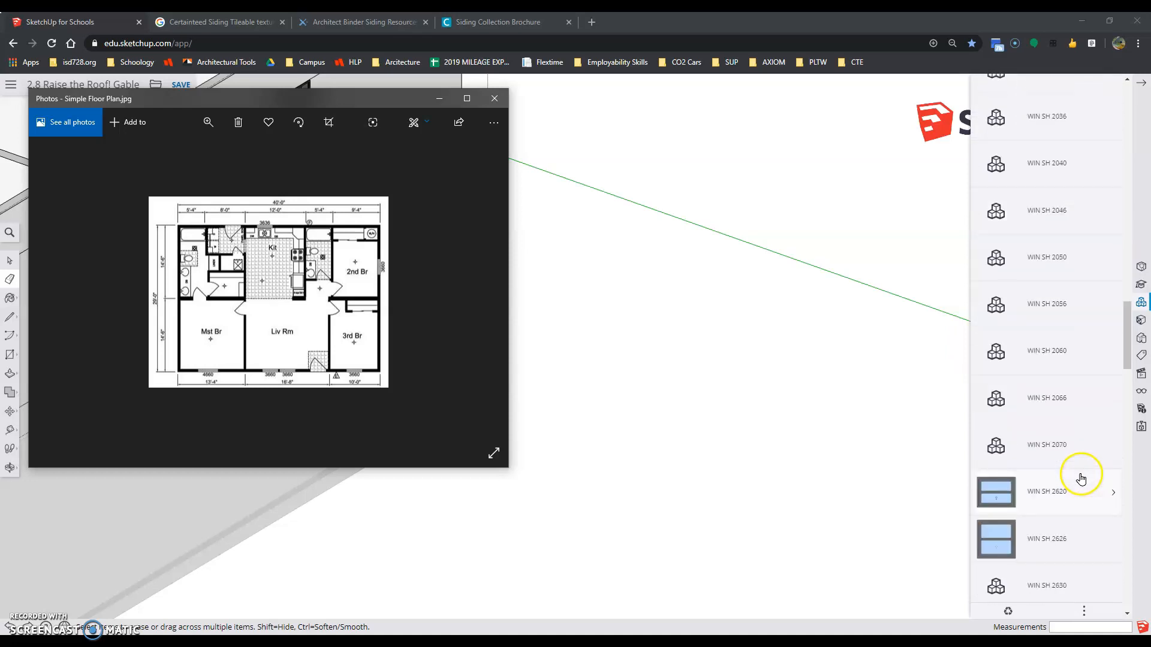
scroll(1075, 486, down, 4)
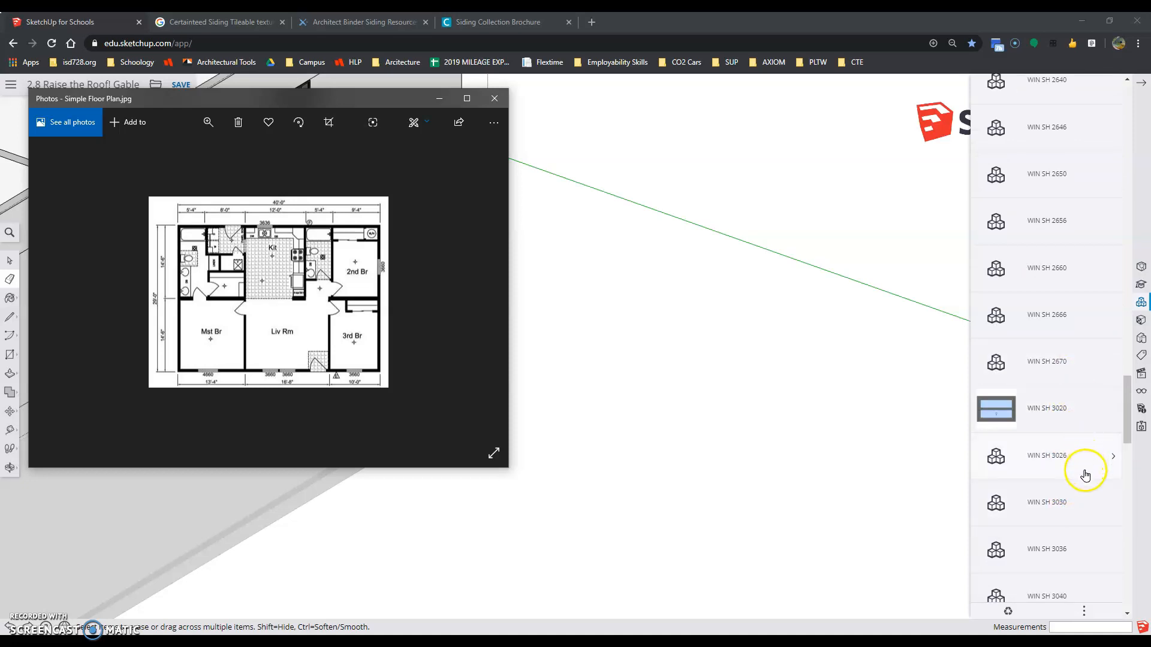
click(1085, 509)
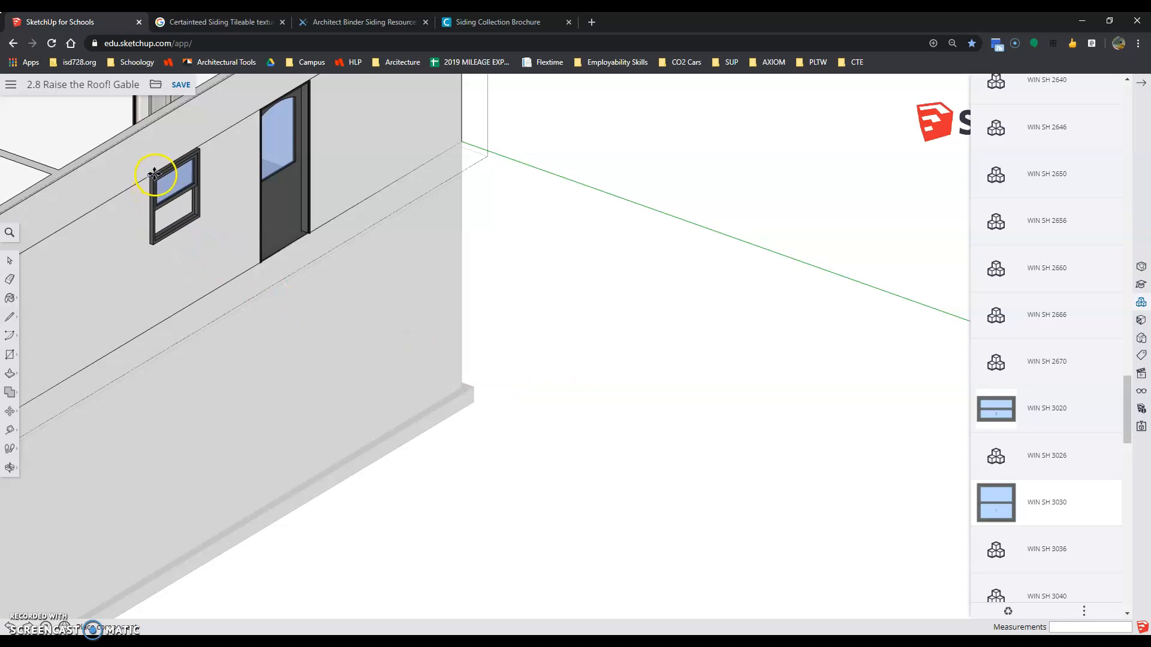
click(156, 173)
Move the WIN SH 3030 window along the header line so its top midpoint meets the kitchen's inner corner
middle_drag(169, 343, 674, 450)
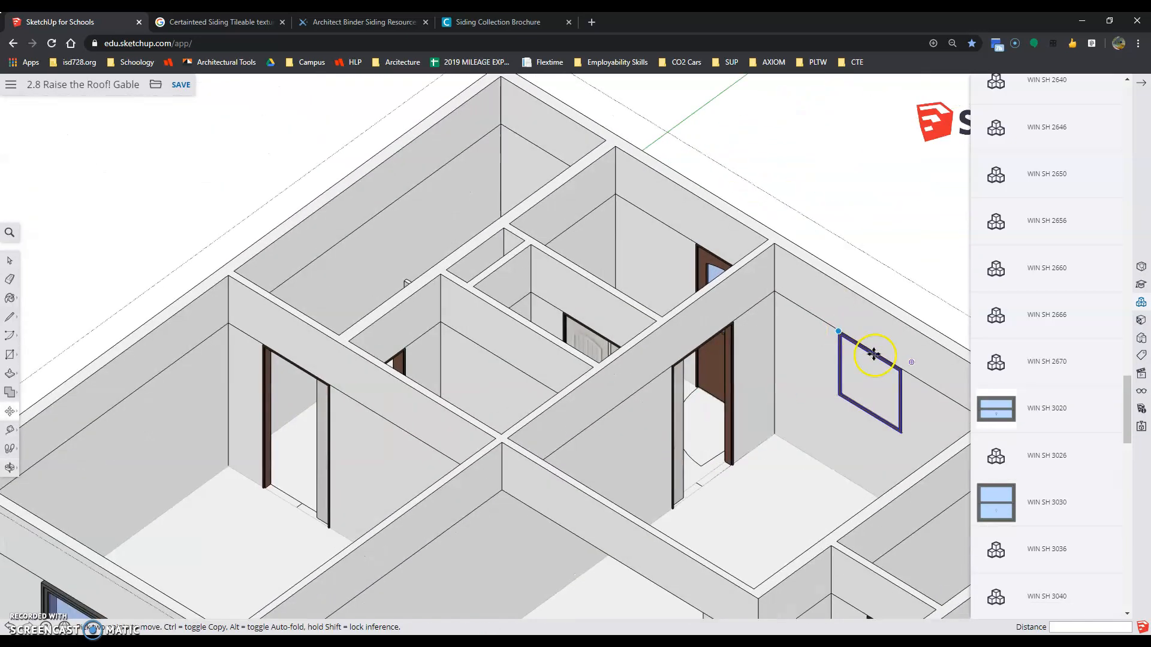
scroll(874, 354, up, 8)
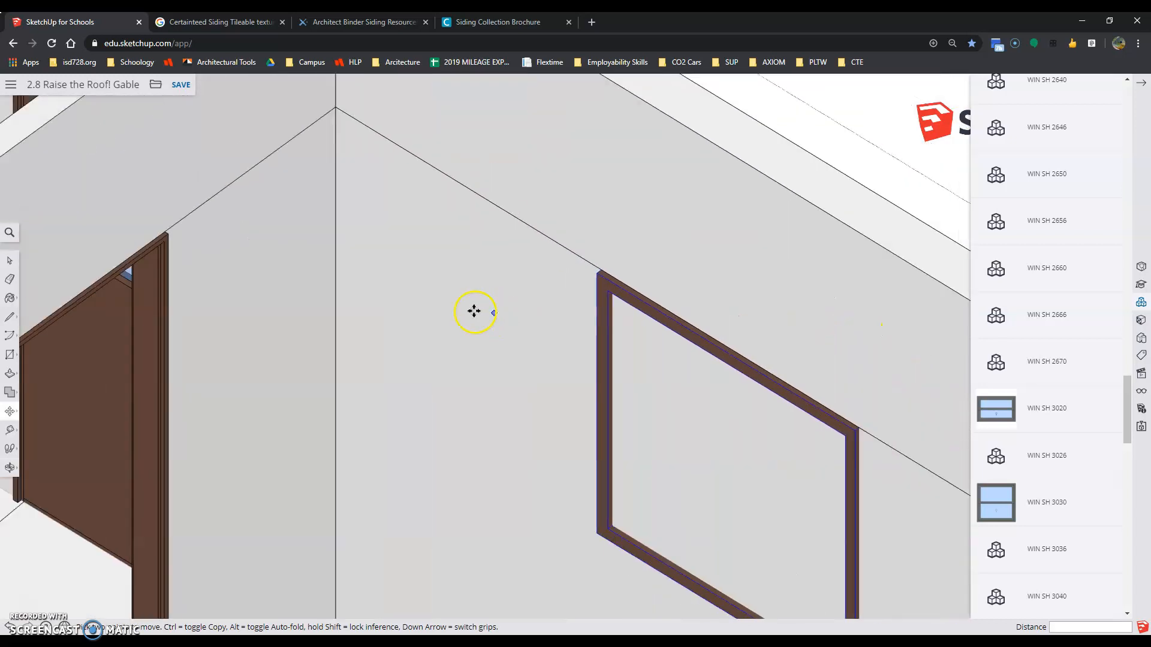
scroll(473, 311, down, 3)
scroll(699, 267, up, 3)
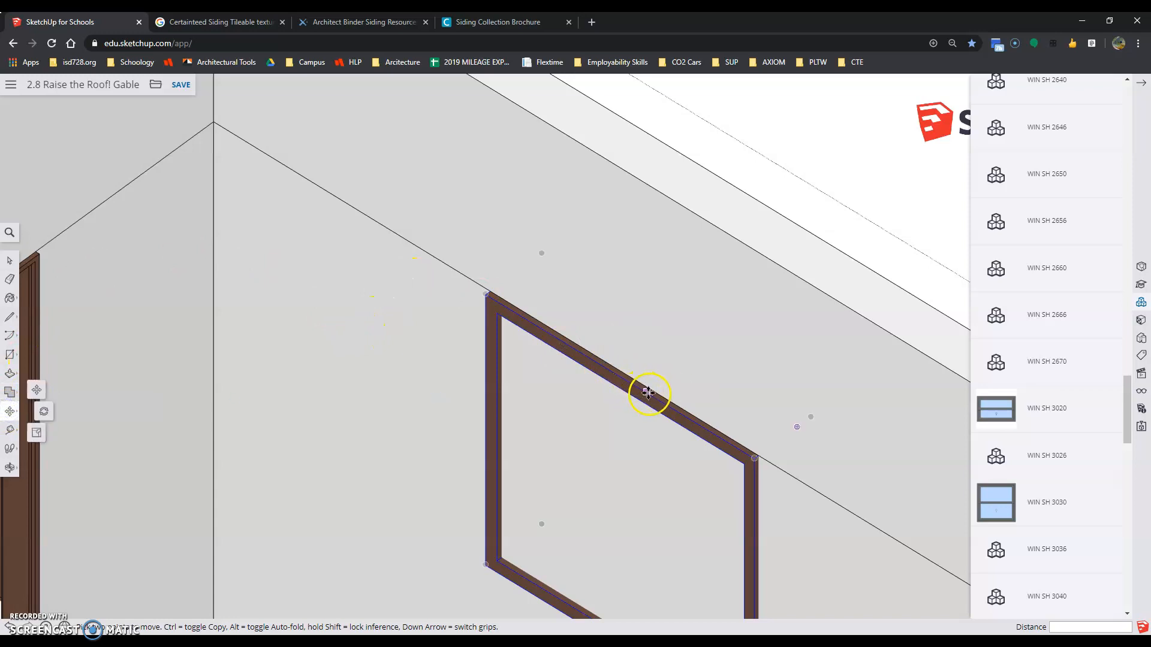
click(617, 376)
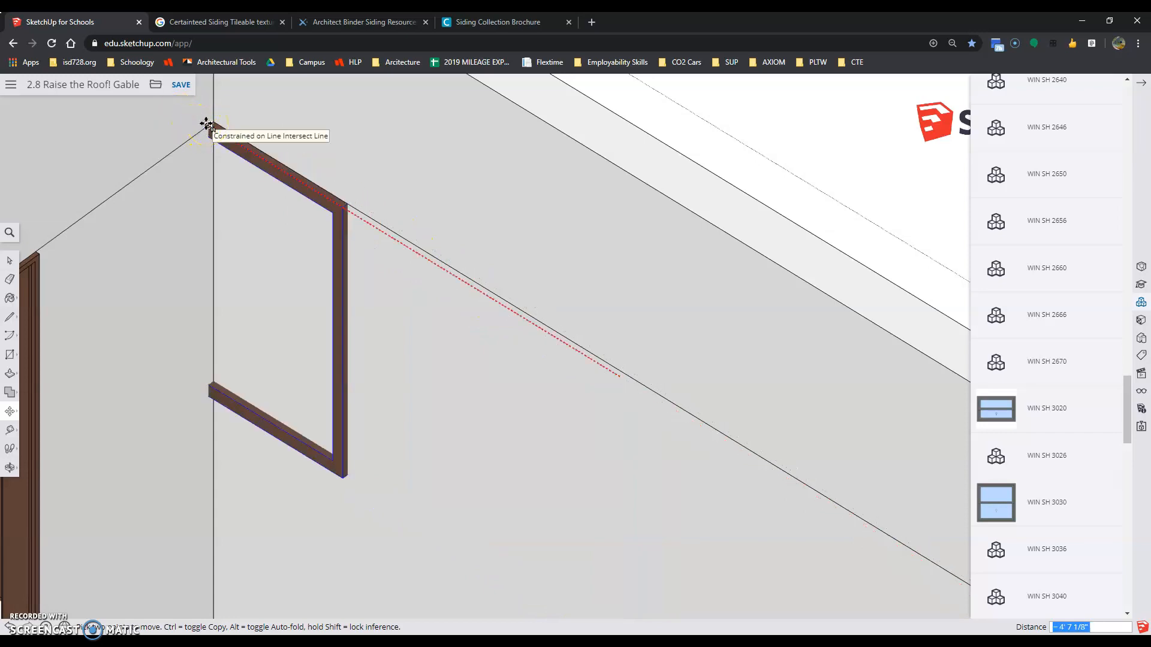
click(206, 124)
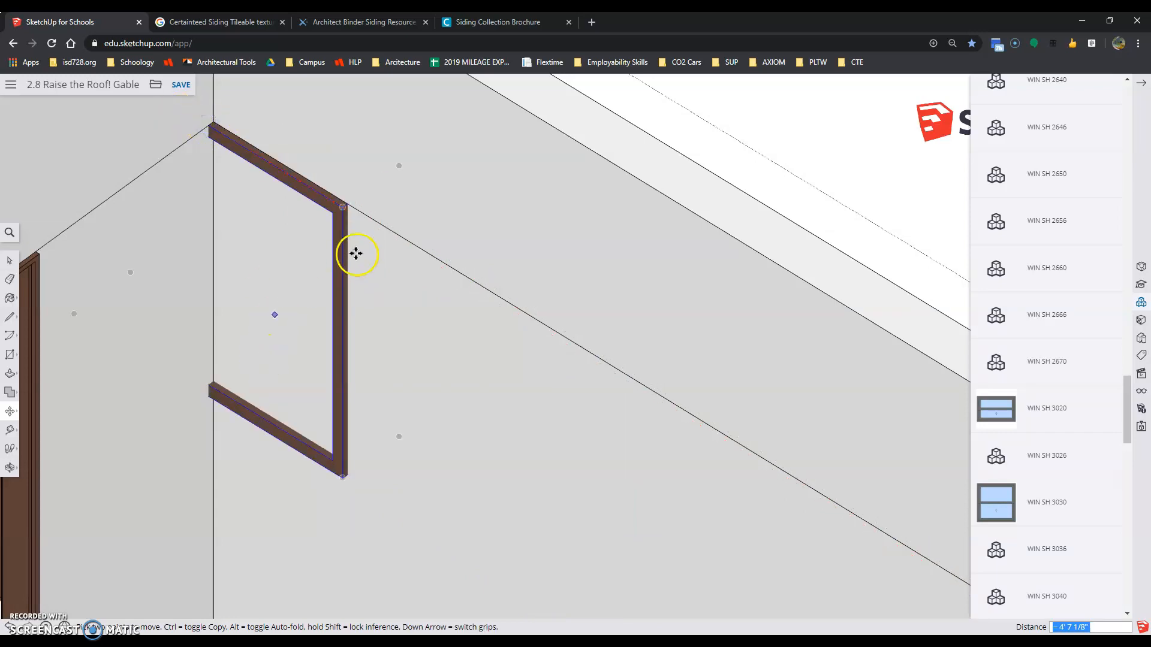
Move the WIN SH 3030 window 3'6" along the kitchen's rear wall, away from the inner corner
click(341, 207)
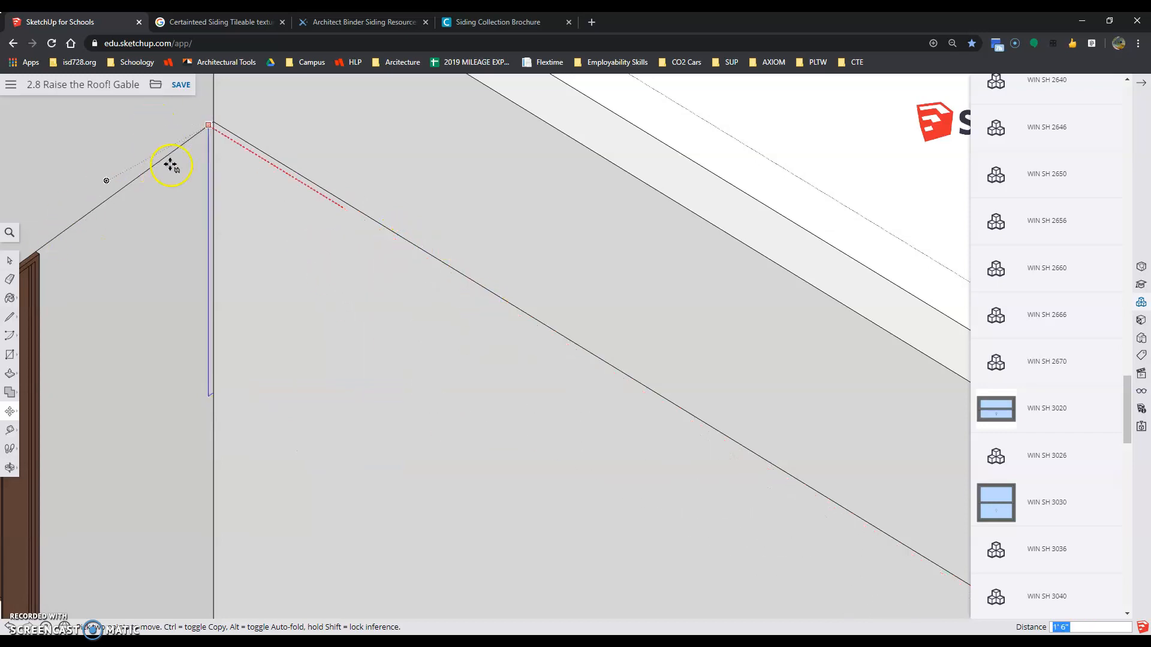
scroll(511, 293, down, 10)
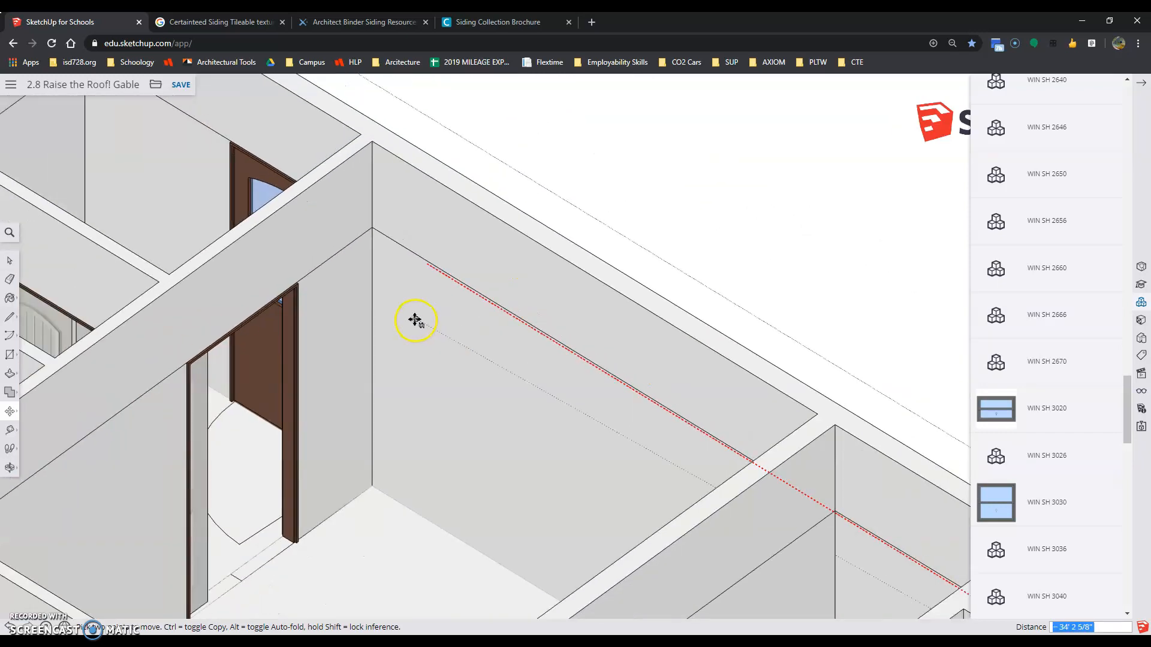
scroll(456, 333, down, 5)
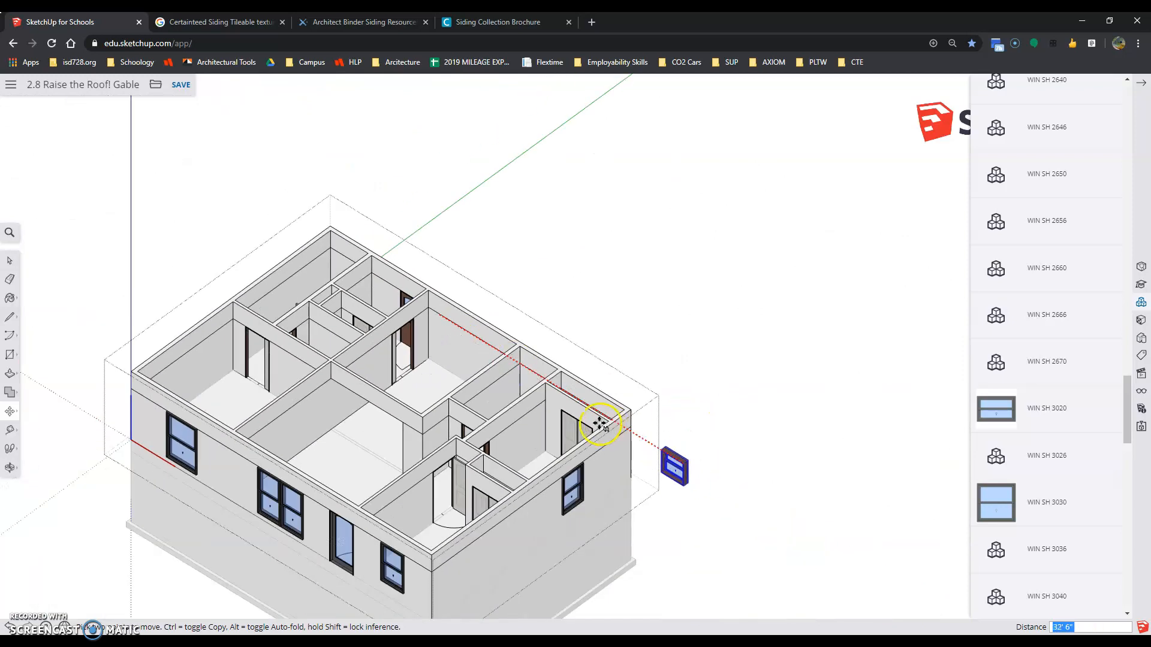
scroll(490, 341, up, 4)
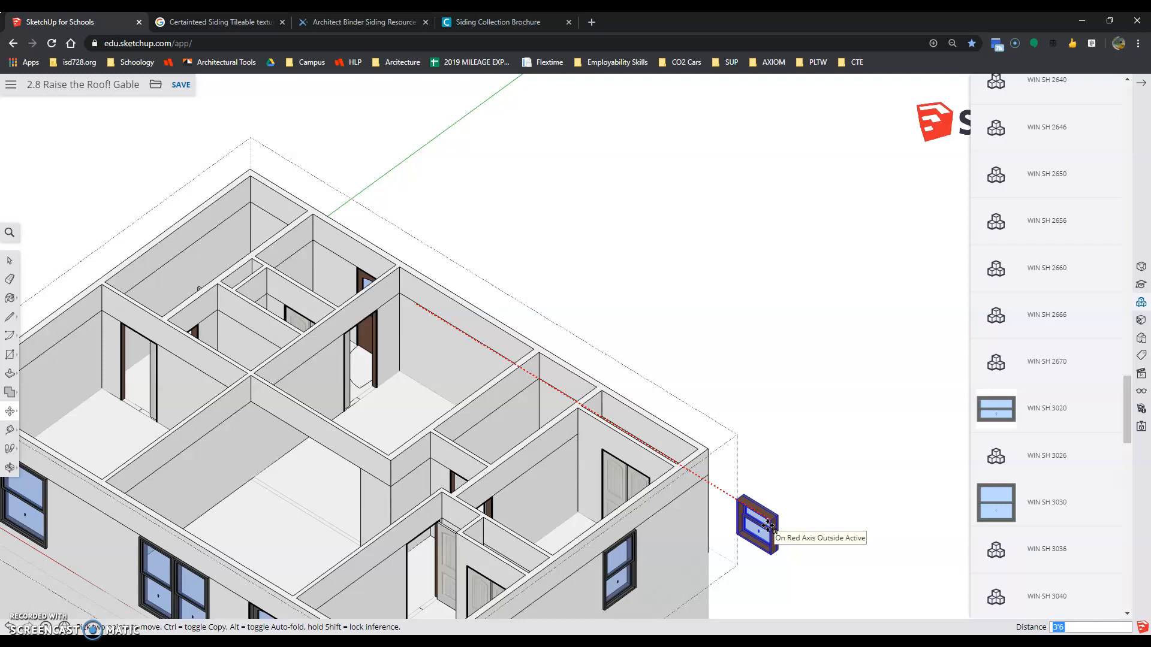
key(Return)
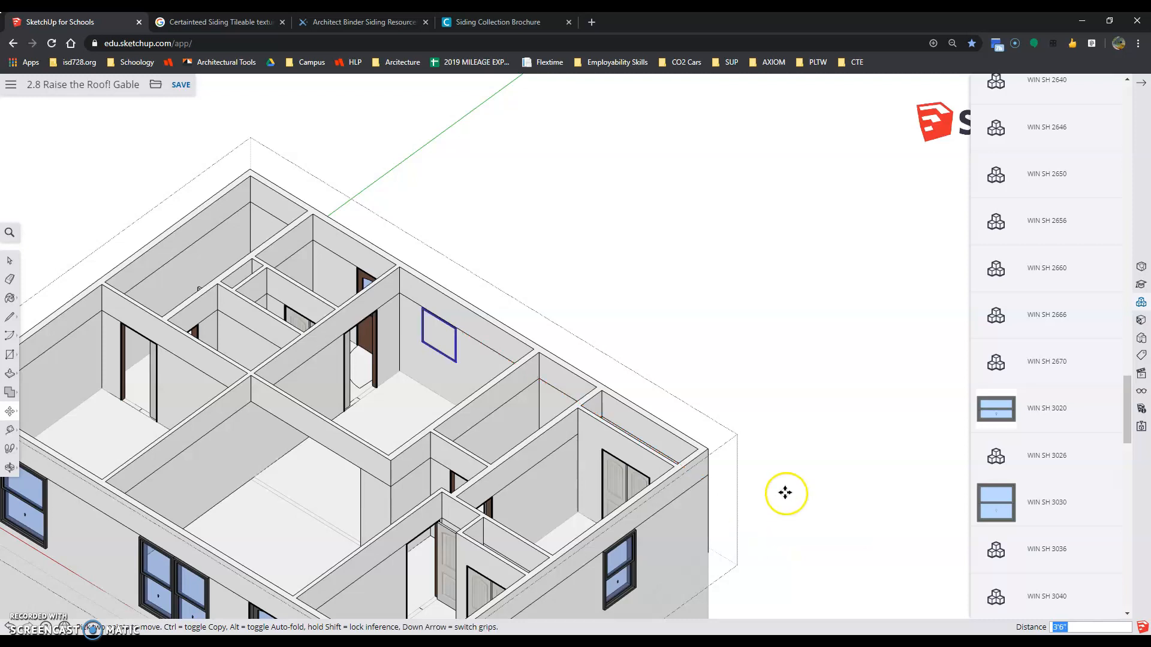
Draw a rectangle on the interior face of the kitchen's rear wall around the WIN SH 3030 window's outer frame
scroll(449, 311, up, 2)
scroll(457, 320, up, 5)
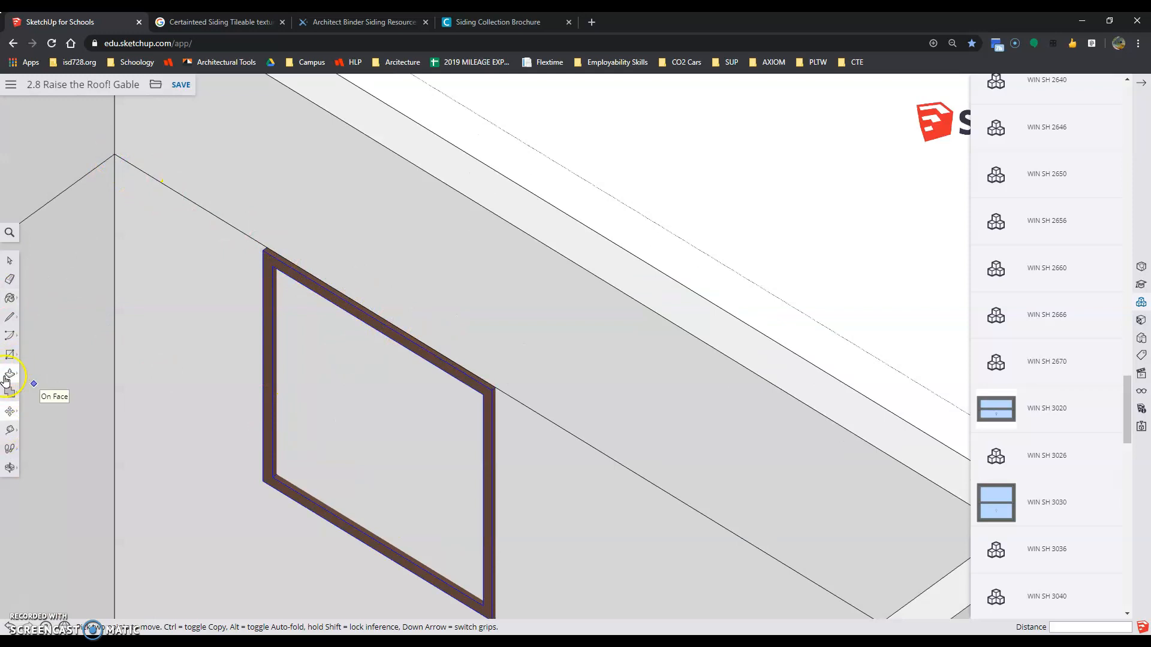
click(7, 355)
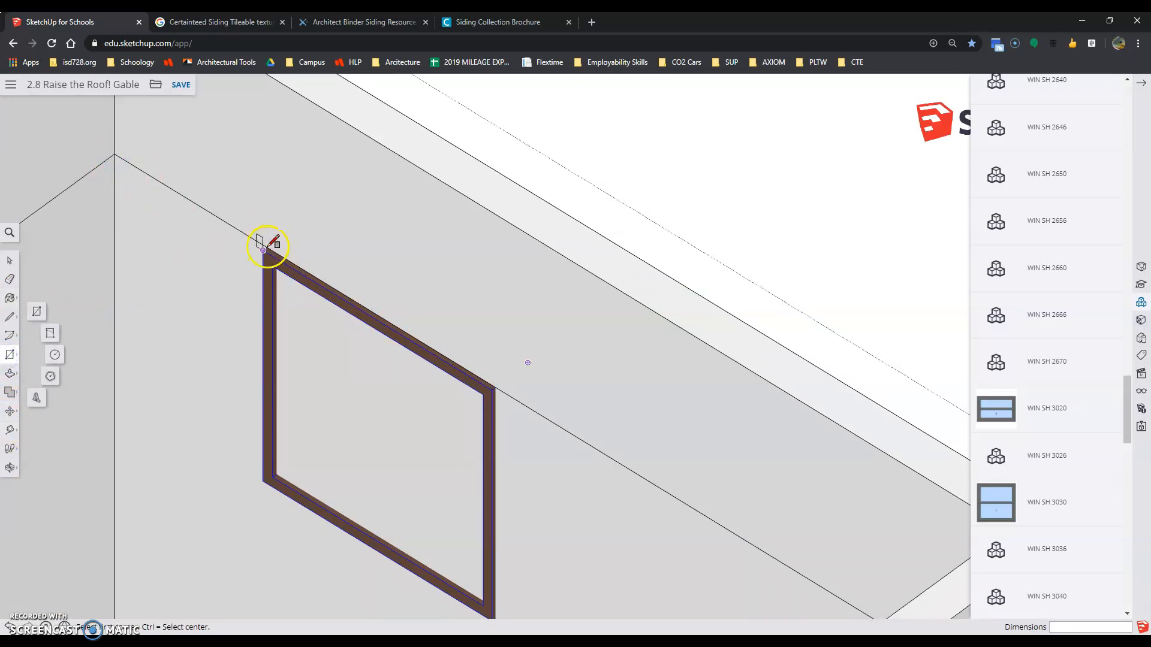
scroll(262, 248, up, 3)
click(267, 246)
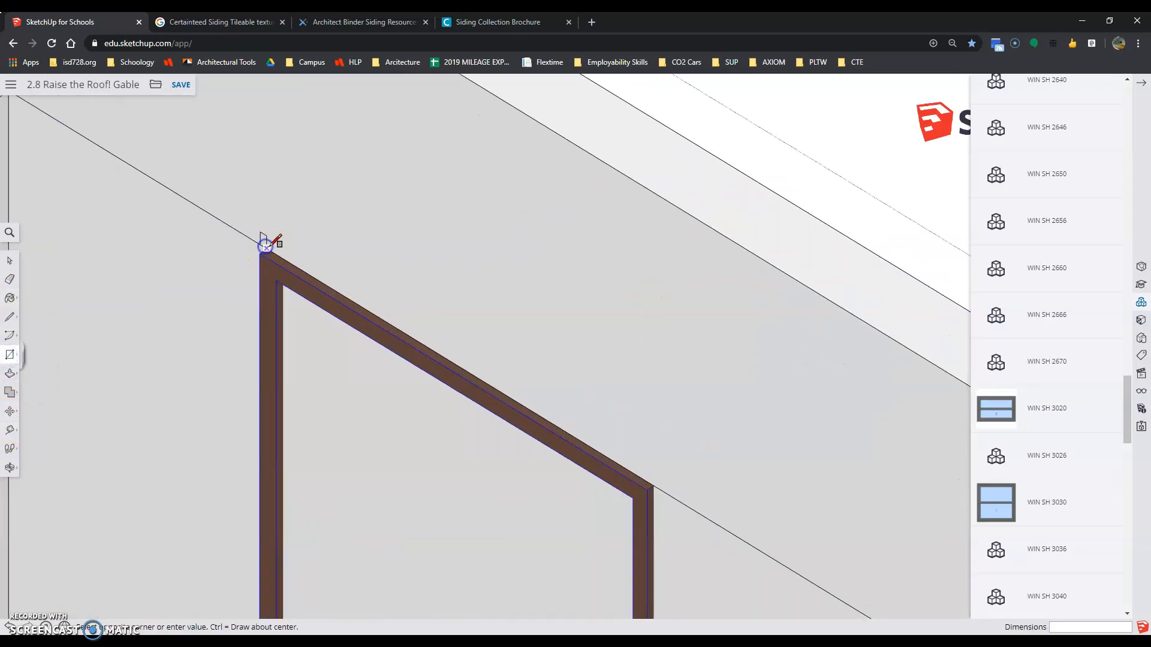
scroll(267, 243, down, 4)
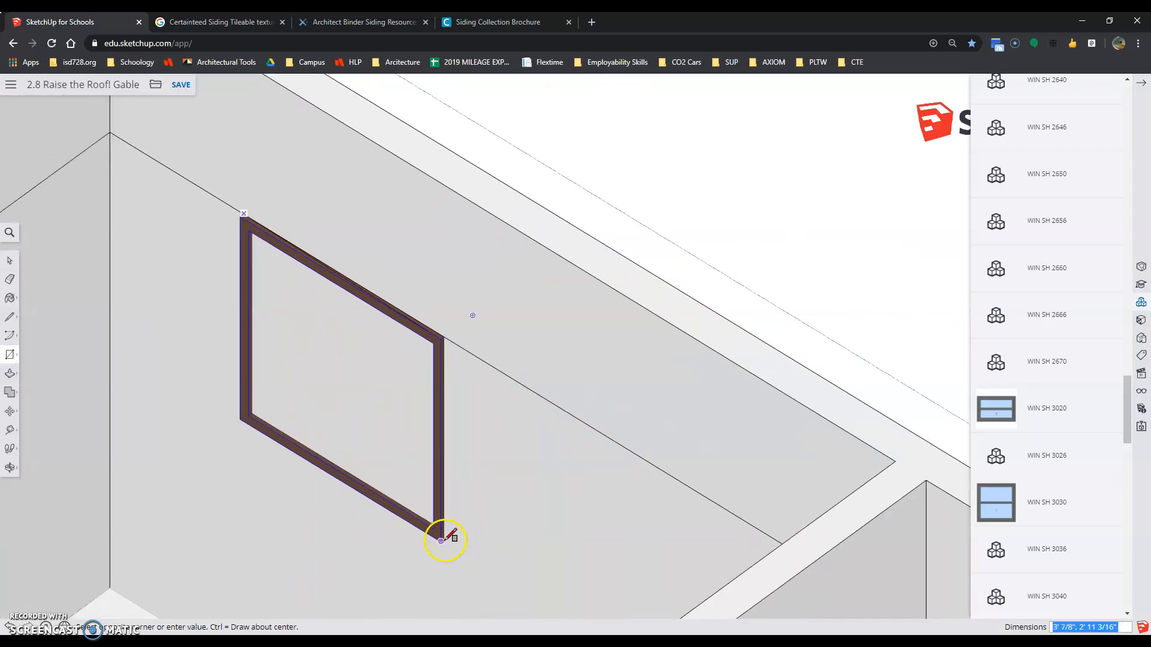
scroll(445, 537, up, 4)
click(434, 545)
Push the rectangle at the WIN SH 3030 window through the kitchen's rear wall by about 5 5/8" to cut the opening
scroll(434, 546, down, 3)
scroll(213, 527, down, 4)
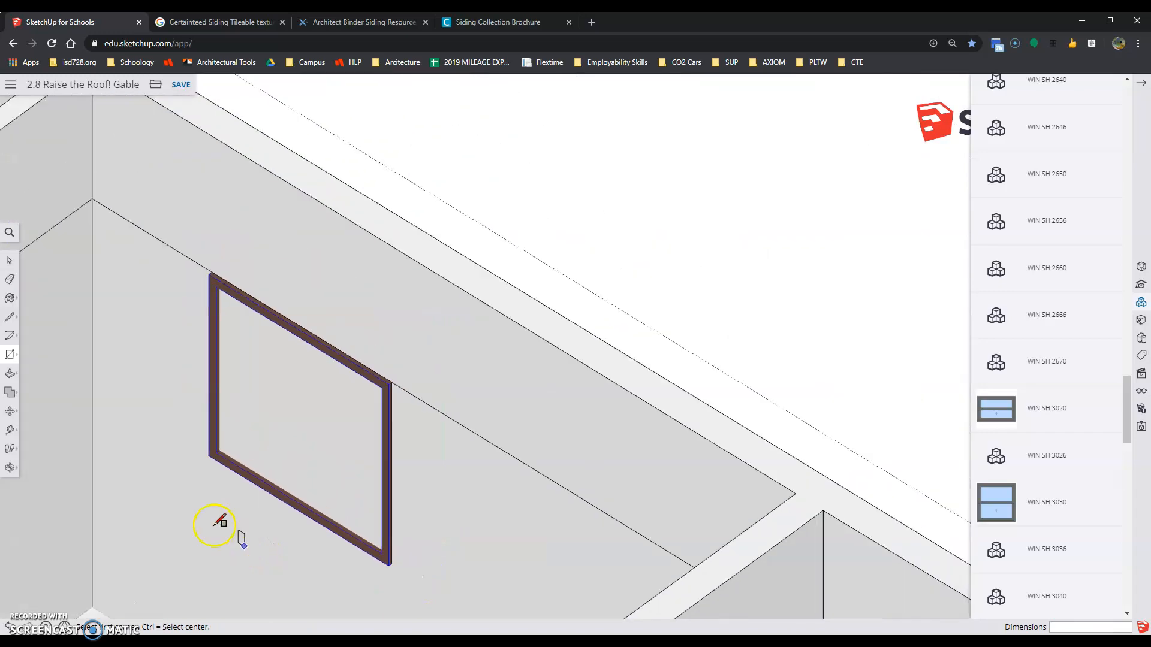
click(16, 378)
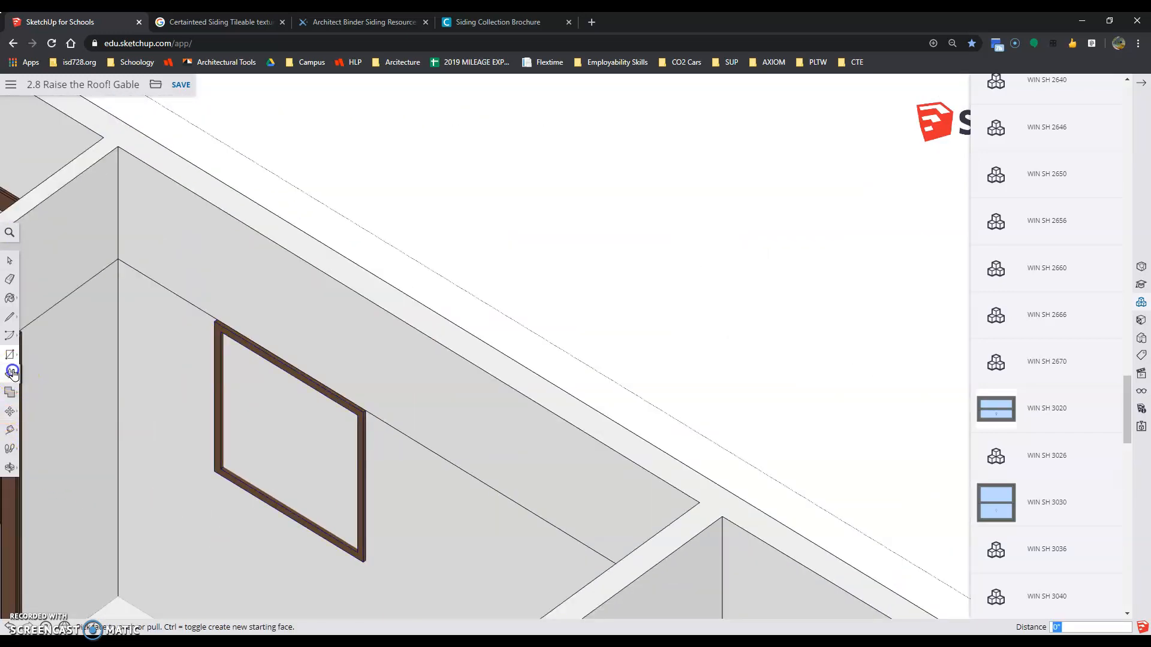
click(277, 394)
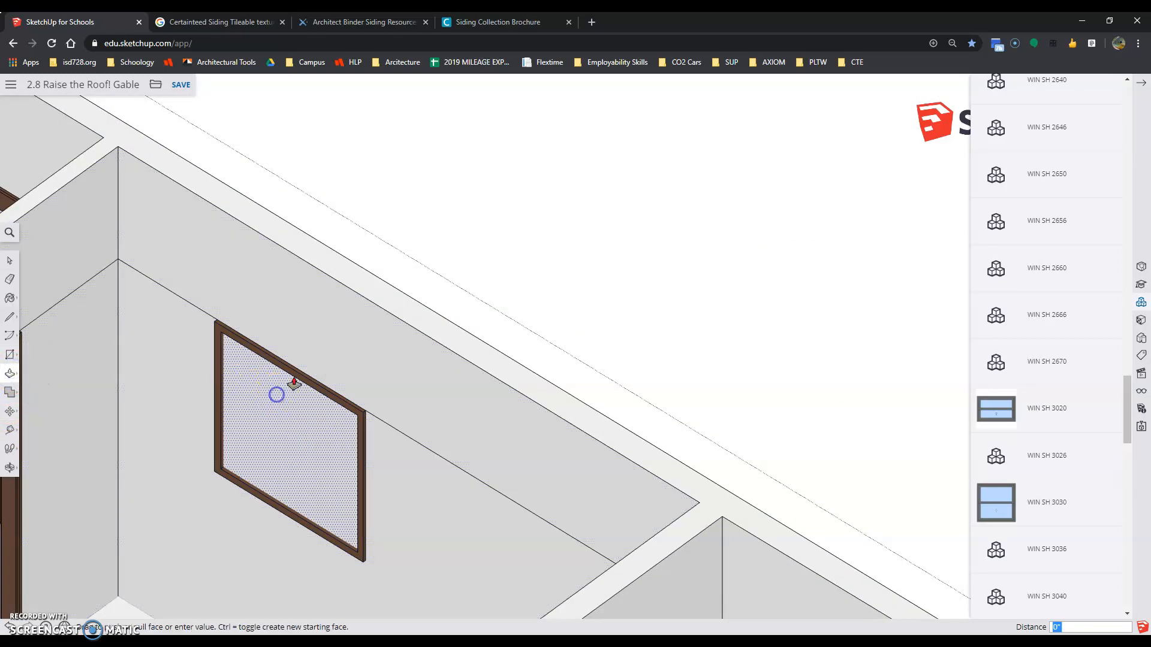
click(391, 286)
scroll(515, 369, down, 8)
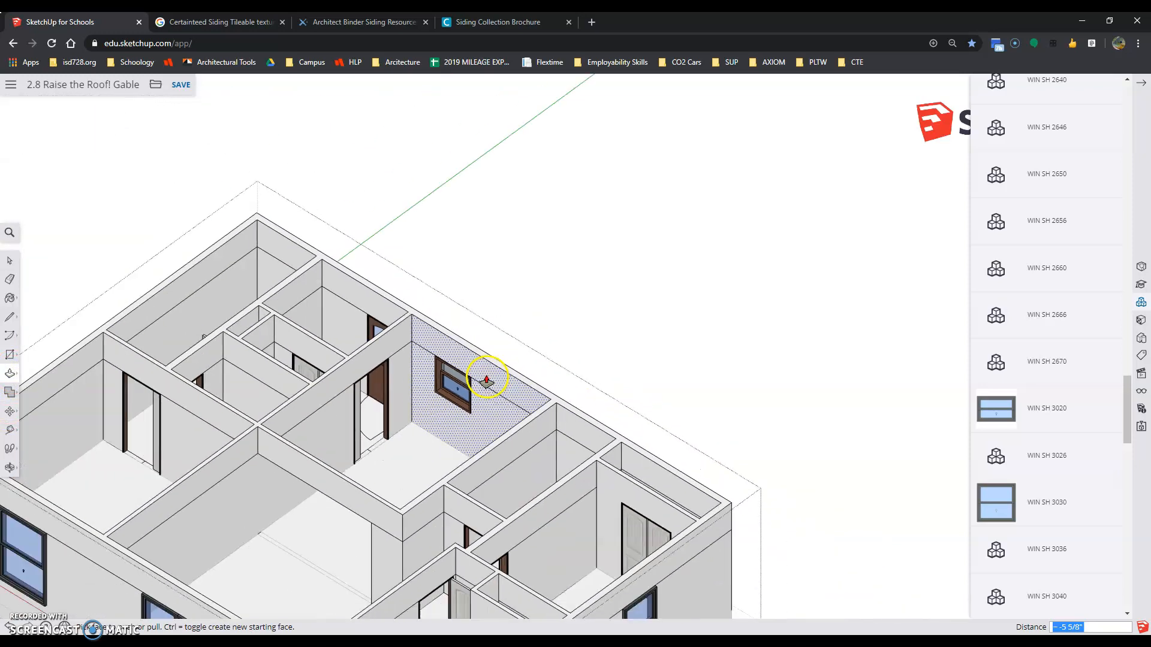
scroll(361, 280, down, 5)
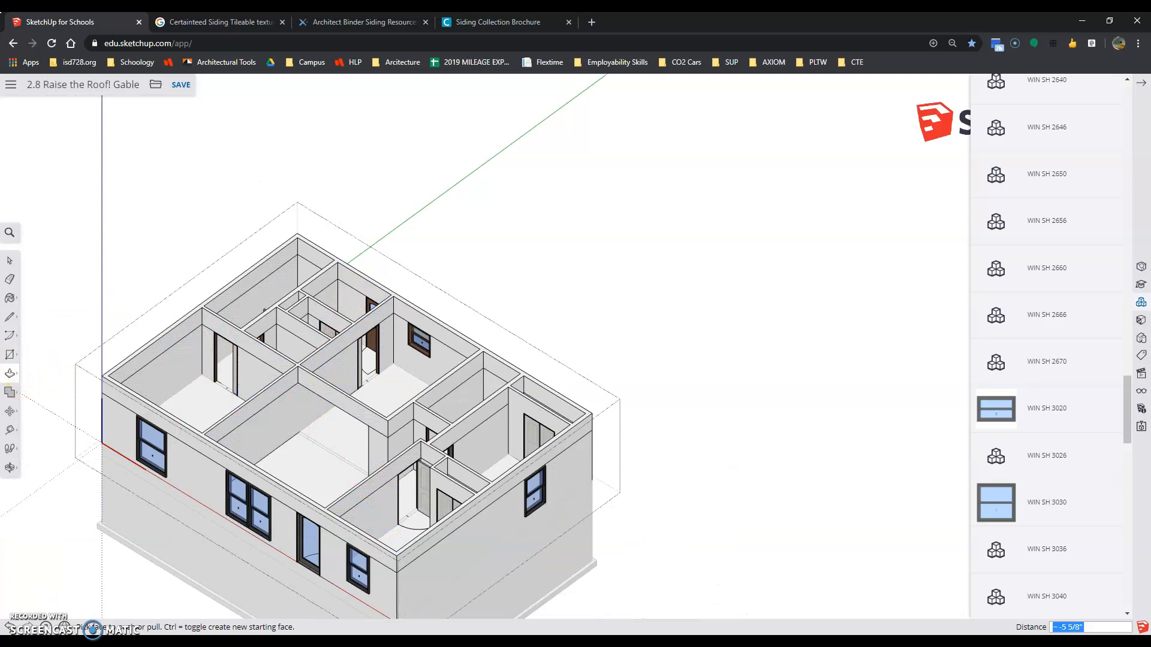
Erase the leftover horizontal header lines on the interior wall faces of the rooms
click(10, 280)
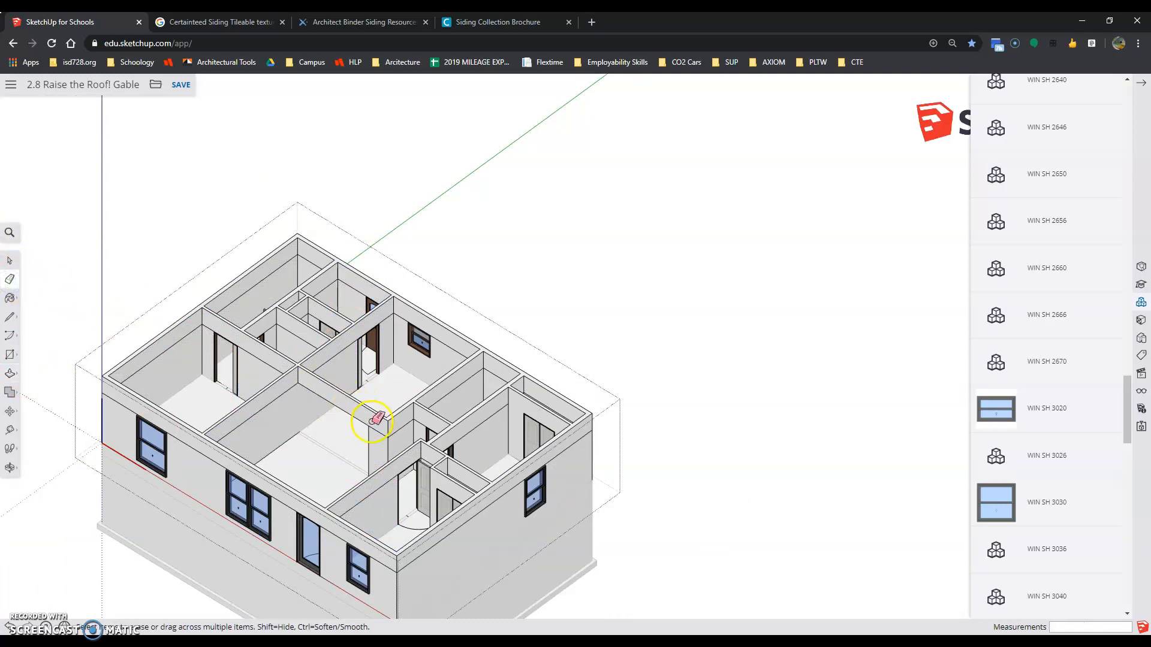
scroll(490, 384, up, 6)
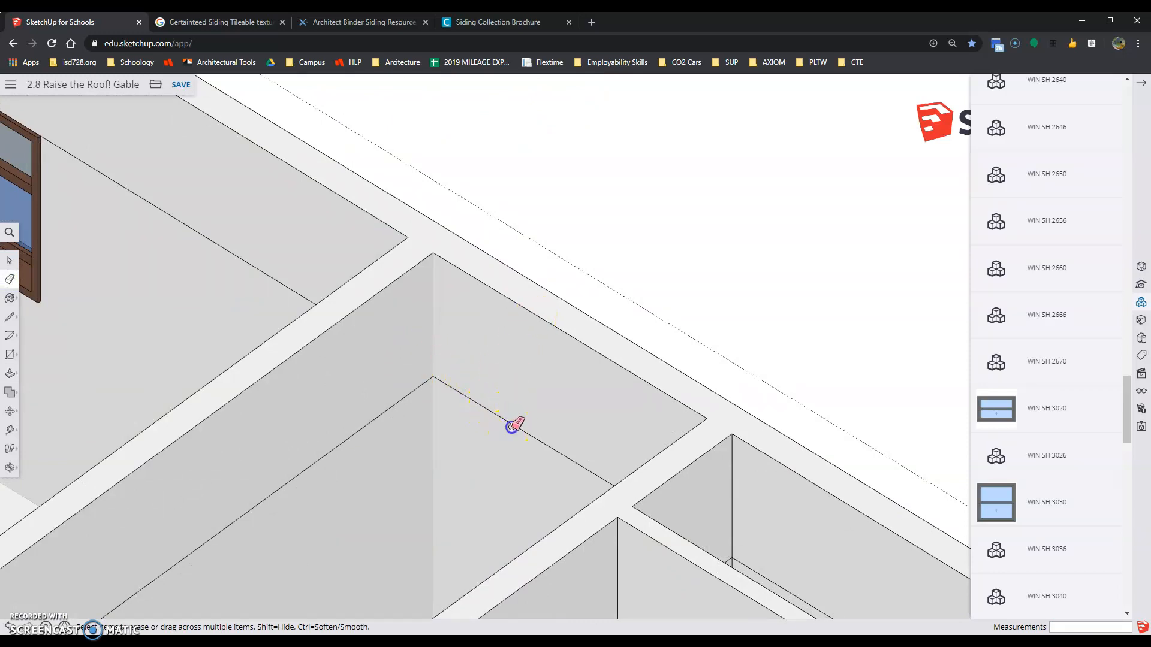
drag(515, 422, 515, 422)
scroll(496, 373, down, 10)
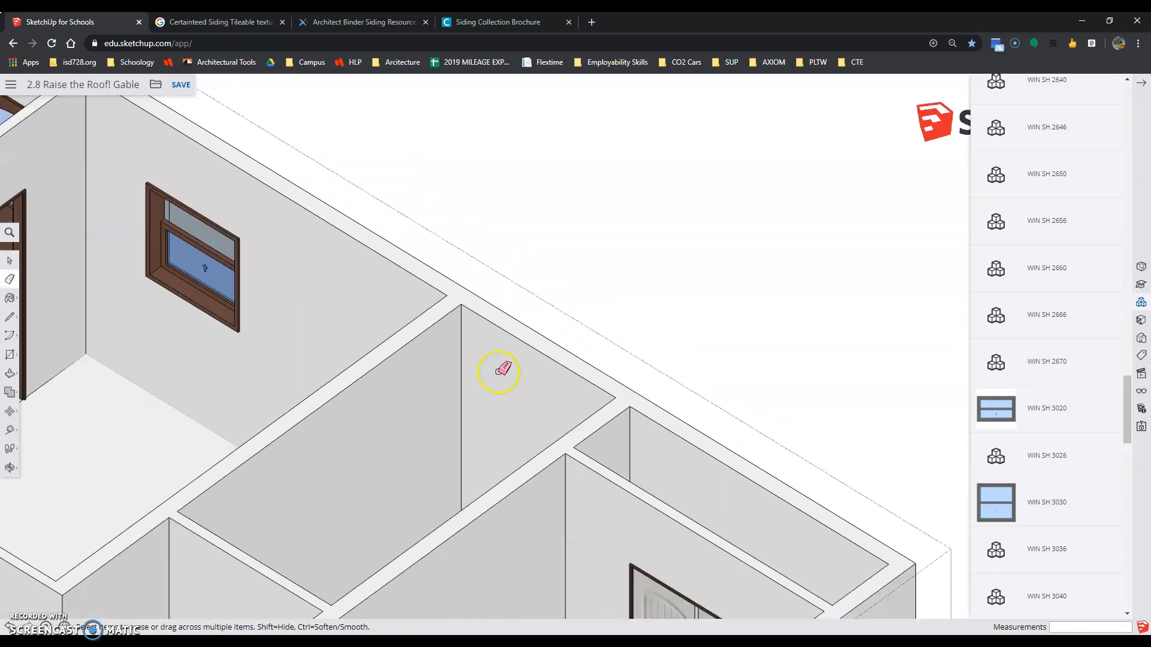
Leave the wall group and delete the single hung Anderson window chart standing beside the house
mouse_move(368, 367)
middle_down()
mouse_move(367, 322)
mouse_move(398, 264)
mouse_move(467, 288)
mouse_move(390, 360)
mouse_move(358, 422)
middle_up()
scroll(358, 422, down, 4)
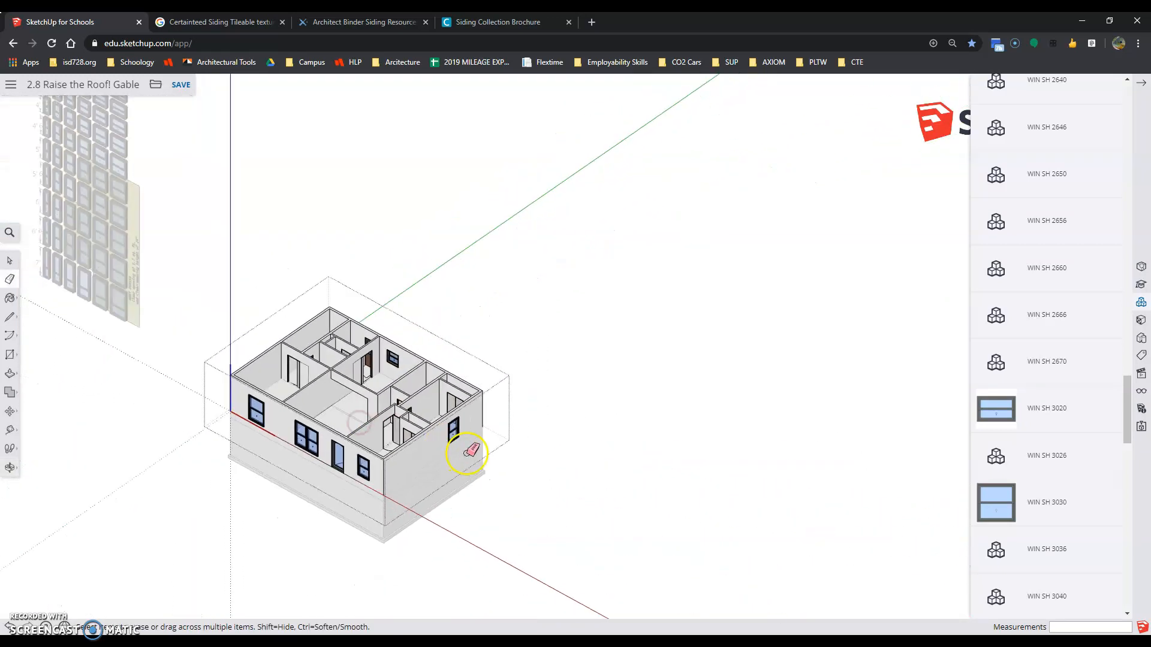
click(11, 261)
click(124, 349)
drag(249, 219, 324, 426)
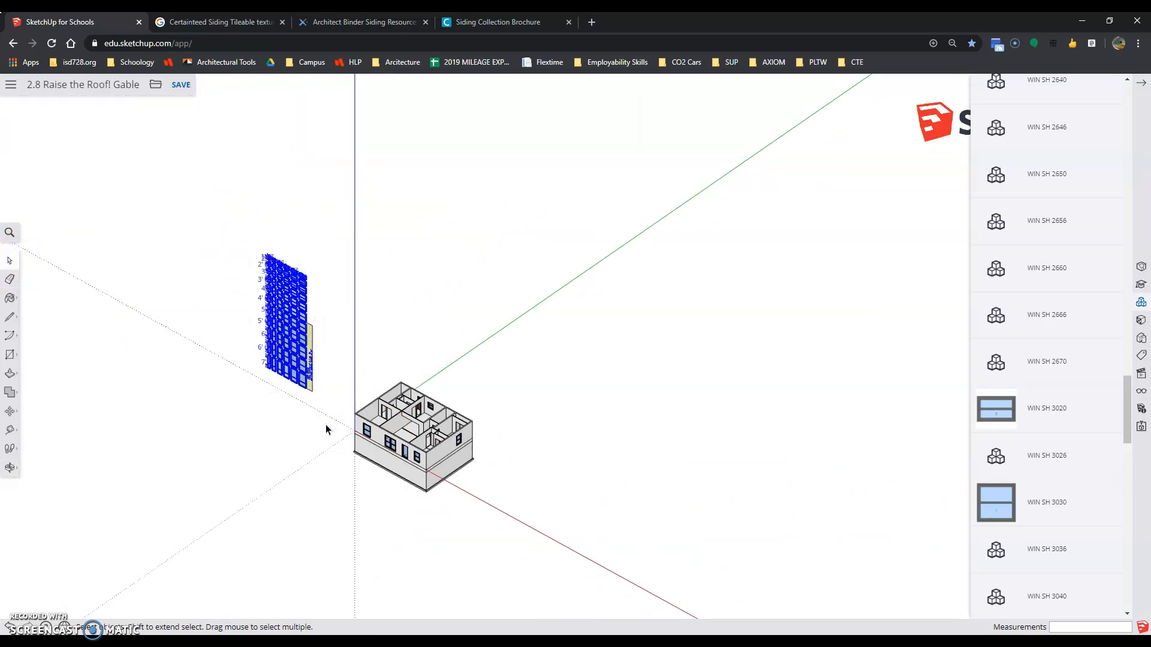
key(Delete)
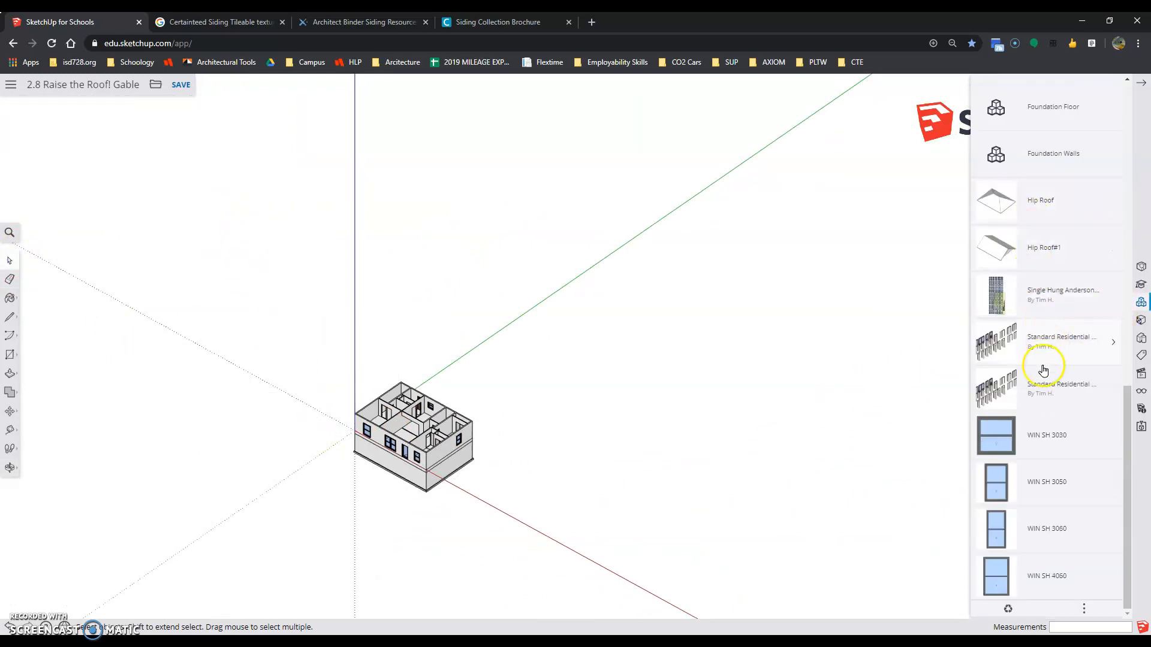
Purge the unused components from the model and review the remaining component list
scroll(1049, 489, up, 10)
scroll(1051, 478, down, 10)
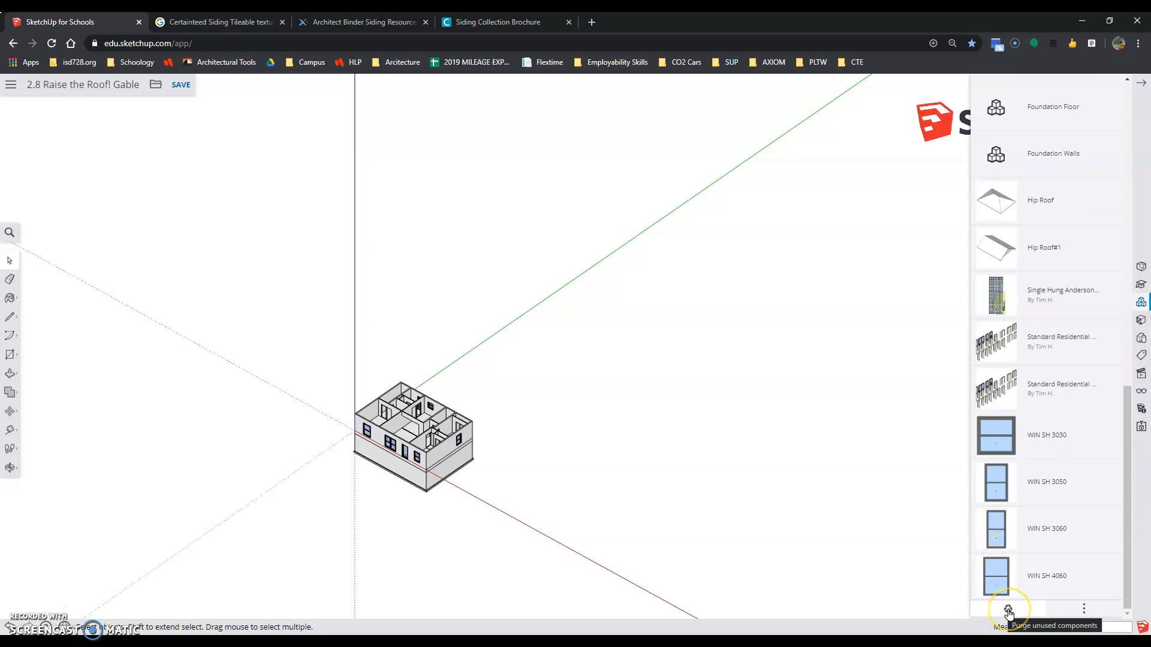
click(1008, 610)
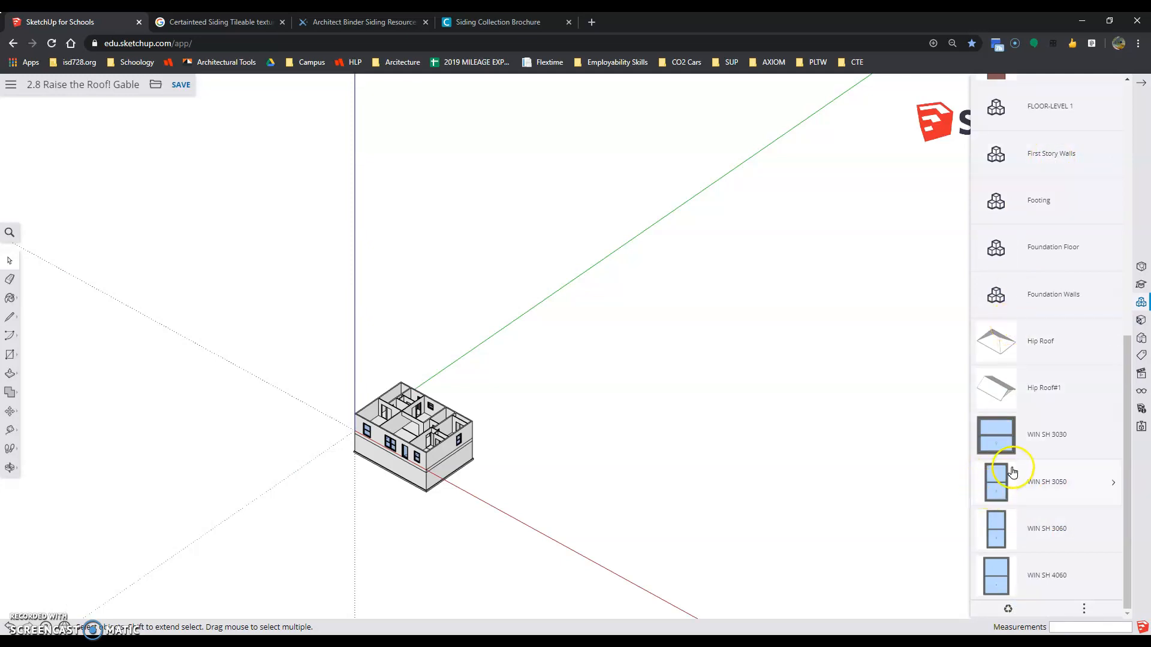
scroll(1012, 473, up, 8)
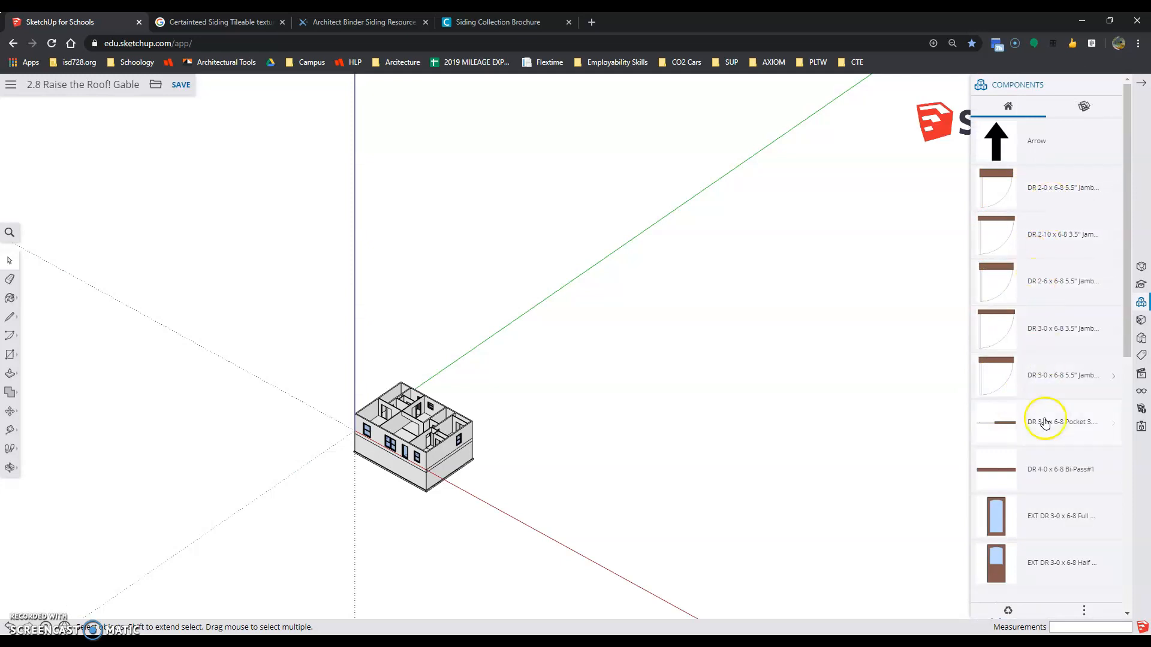
scroll(1037, 483, down, 10)
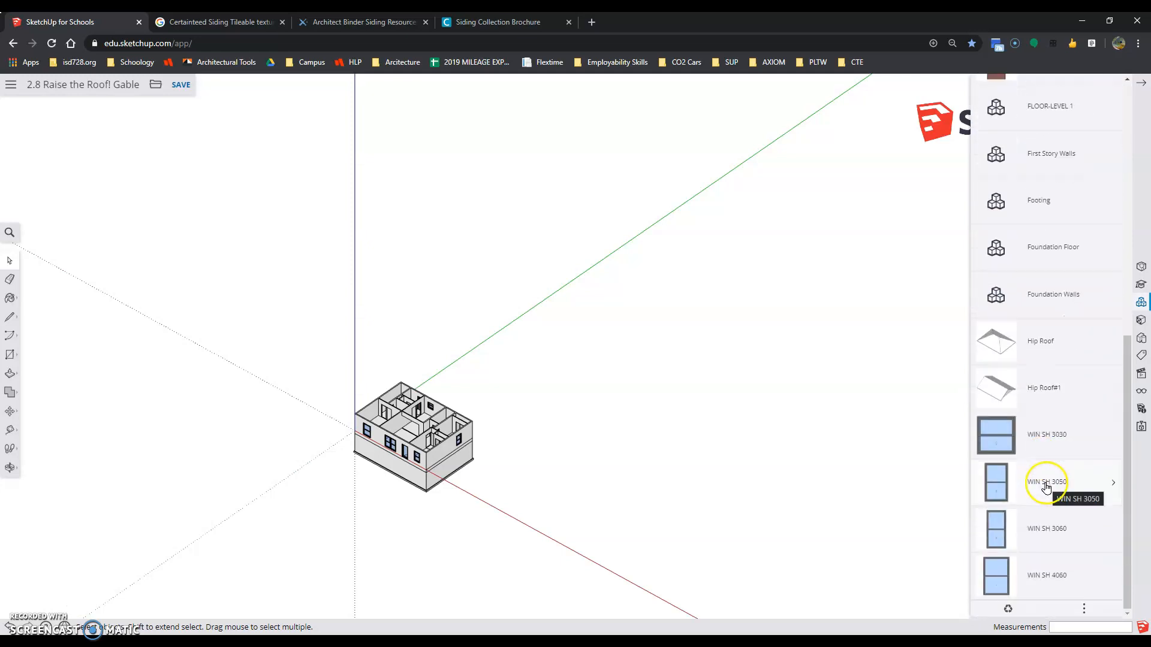